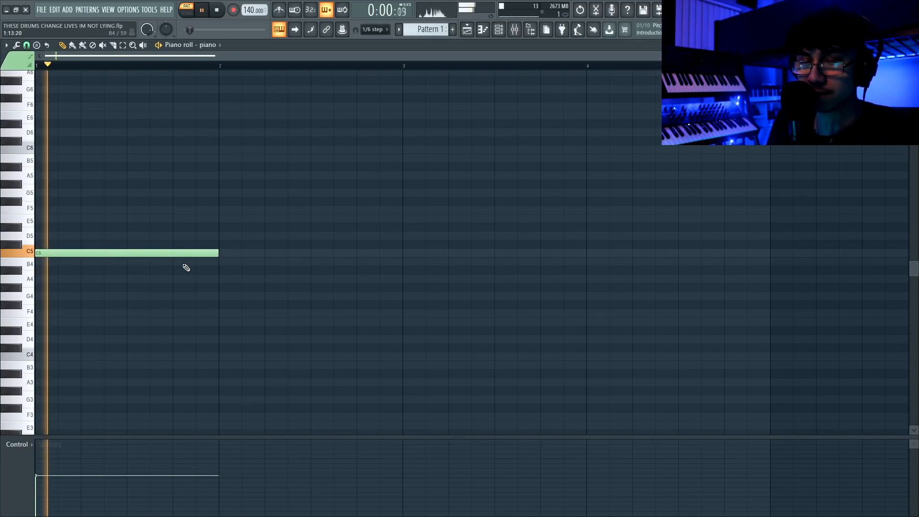
- Add one-bar D#5 and G5 notes above the C5 note to form a C minor chord
{"action": "scroll", "coordinate": [179, 305], "scroll_direction": "up", "scroll_amount": 3}
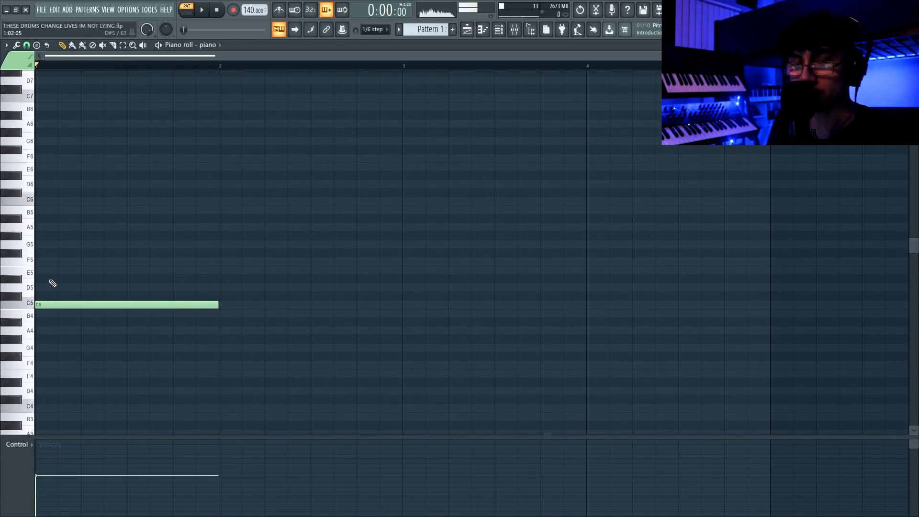
{"action": "key", "text": "space"}
{"action": "key", "text": "space"}
{"action": "left_click_drag", "start_coordinate": [47, 268], "coordinate": [60, 291]}
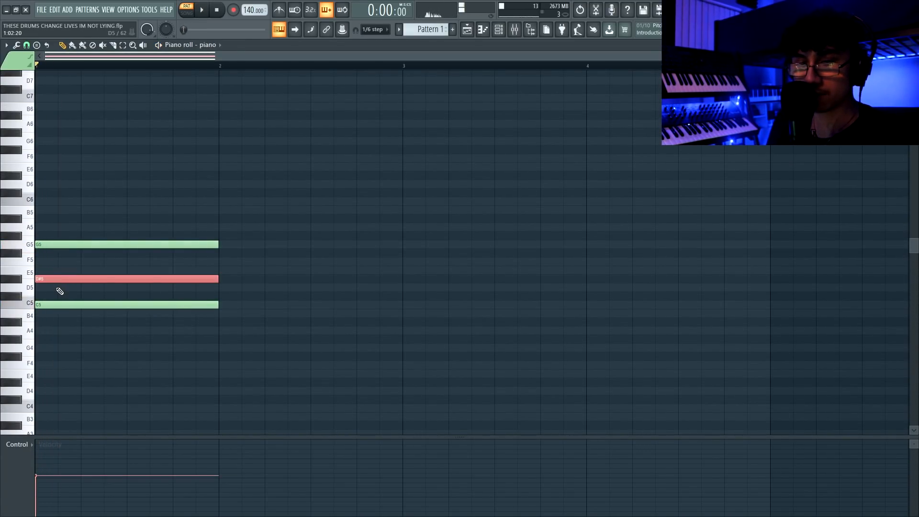
- Raise the D#5 note an octave to D#6 and add a G6 note starting at 1:03 and lasting to the end of bar 1
{"action": "key", "text": "ctrl+Up"}
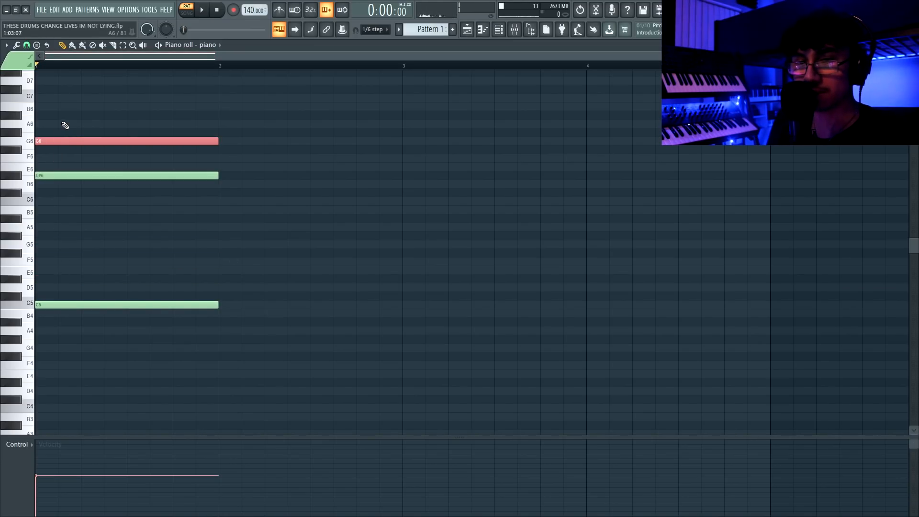
{"action": "key", "text": "space"}
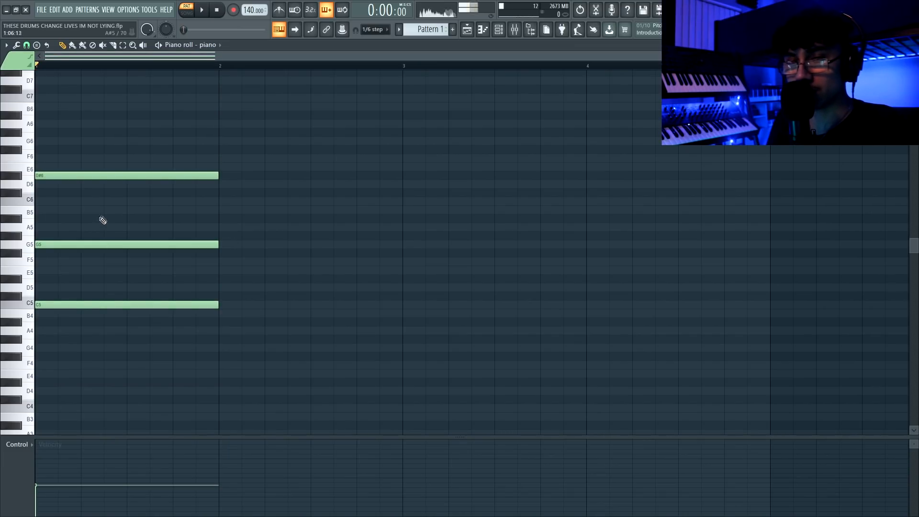
{"action": "key", "text": "ctrl+Down"}
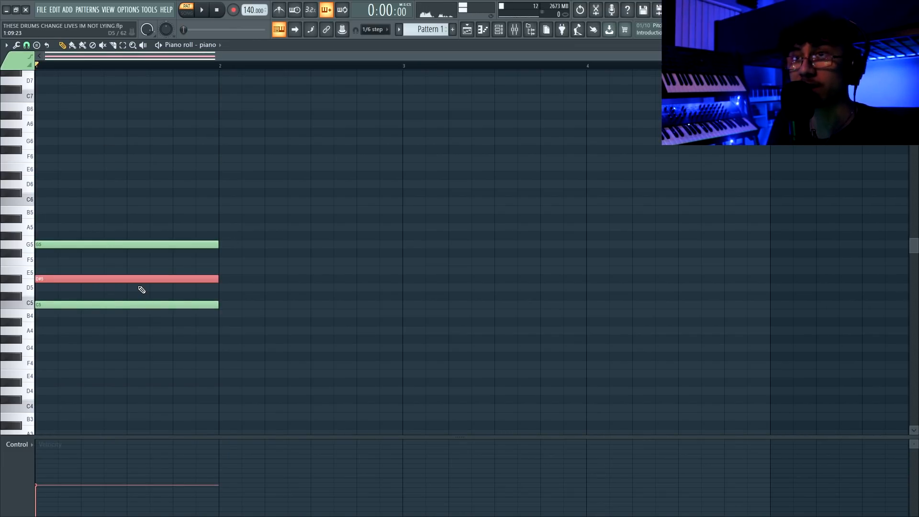
{"action": "key", "text": "space"}
{"action": "key", "text": "space"}
{"action": "key", "text": "ctrl+d"}
{"action": "scroll", "coordinate": [128, 286], "scroll_direction": "up", "scroll_amount": 1}
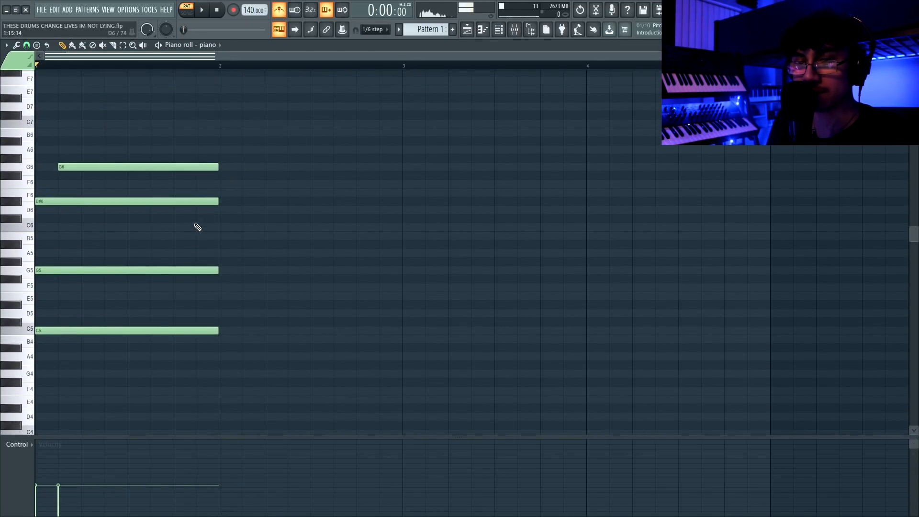
- Add a C6 note starting at 1:05 and trim it to the end of bar 1
{"action": "left_click", "coordinate": [91, 237]}
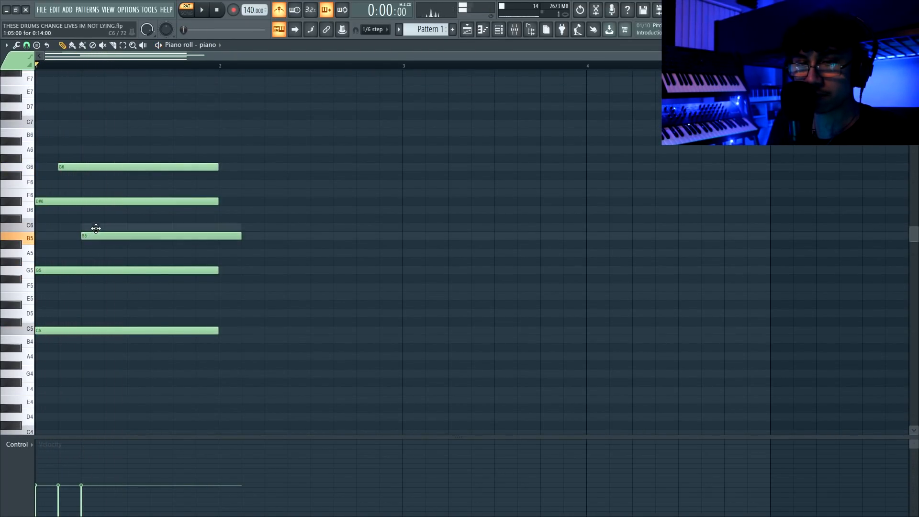
{"action": "key", "text": "space"}
{"action": "left_click_drag", "start_coordinate": [240, 228], "coordinate": [219, 228]}
- Fill in the low notes of bar 1 with C4 from the start, G4 from 1:05 and a repeated C5 from 1:09
{"action": "scroll", "coordinate": [52, 333], "scroll_direction": "down", "scroll_amount": 4}
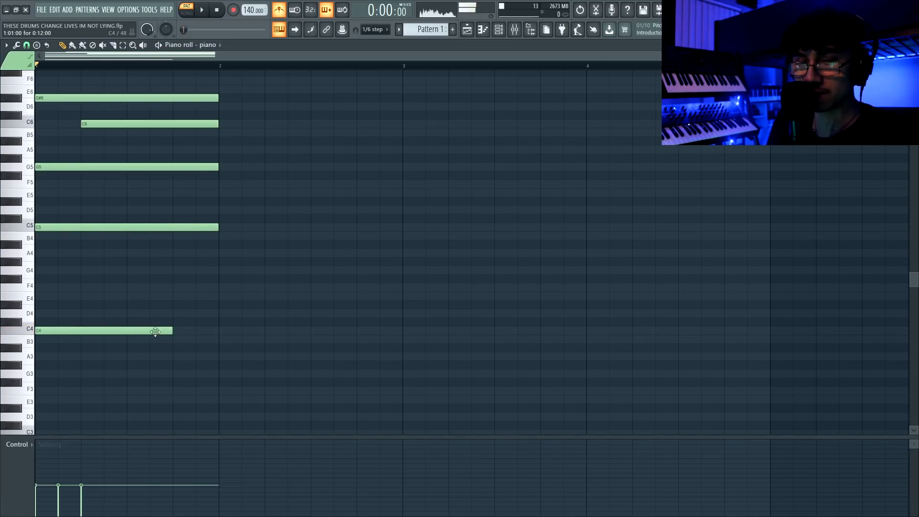
{"action": "key", "text": "space"}
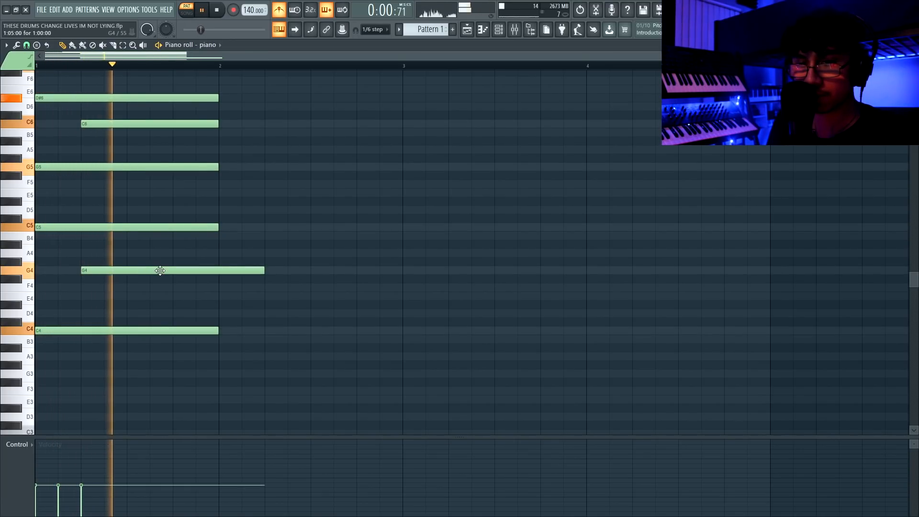
{"action": "key", "text": "space"}
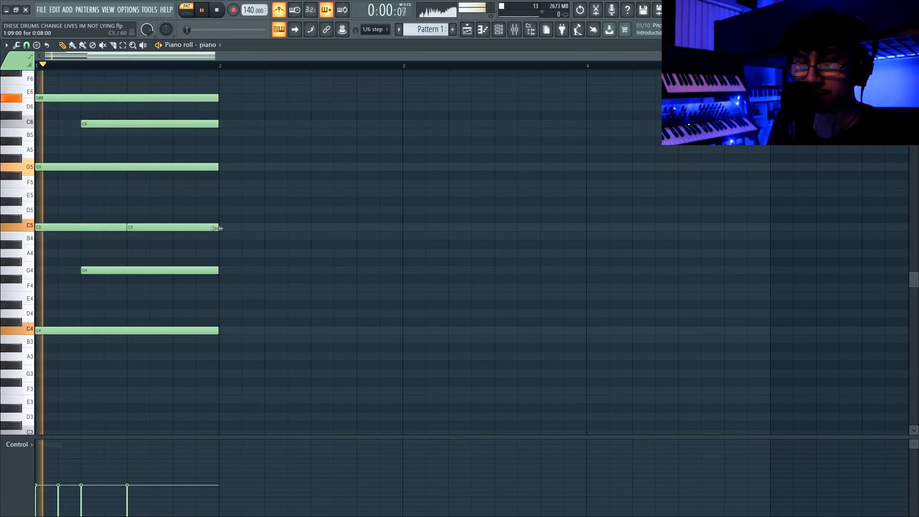
{"action": "key", "text": "space"}
- Add a D5 note at 1:13 and trim it to the end of bar 1
{"action": "scroll", "coordinate": [222, 268], "scroll_direction": "up", "scroll_amount": 1}
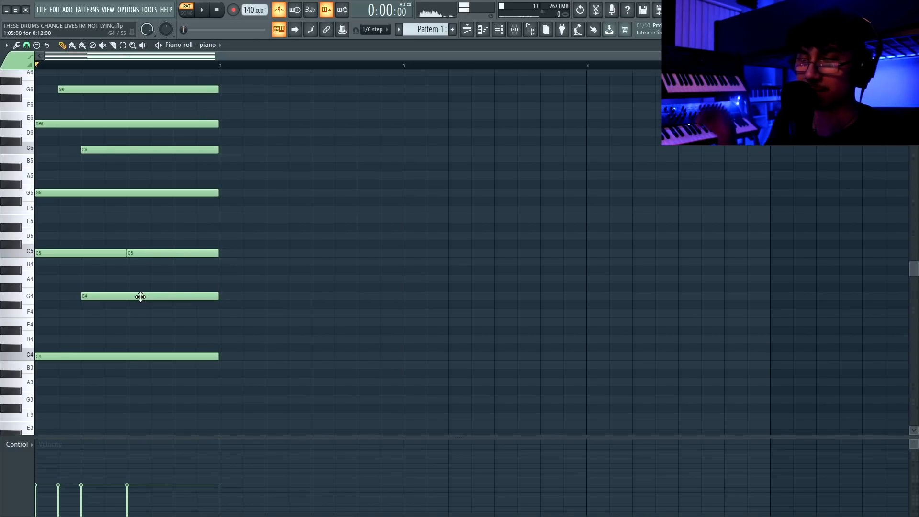
{"action": "scroll", "coordinate": [146, 323], "scroll_direction": "up", "scroll_amount": 2}
{"action": "scroll", "coordinate": [148, 325], "scroll_direction": "down", "scroll_amount": 2}
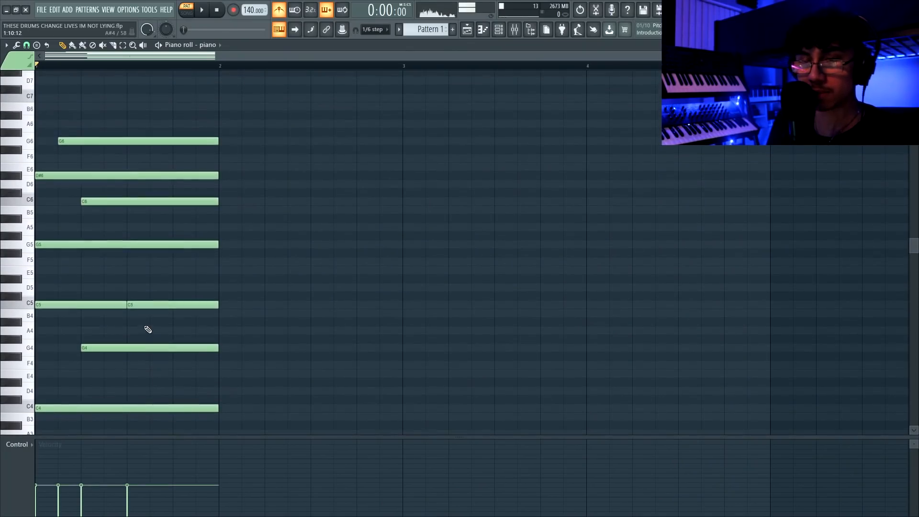
{"action": "key", "text": "space"}
{"action": "scroll", "coordinate": [175, 230], "scroll_direction": "down", "scroll_amount": 3}
{"action": "left_click", "coordinate": [176, 194]}
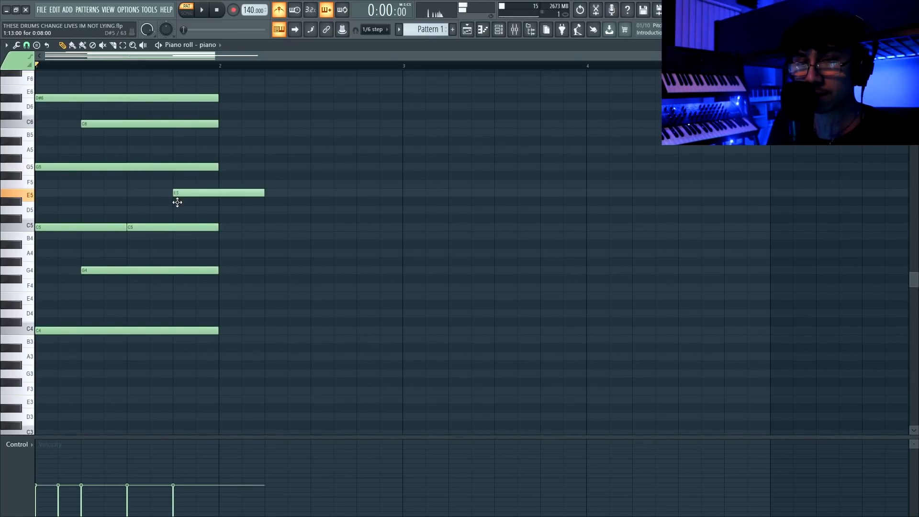
{"action": "left_click_drag", "start_coordinate": [177, 211], "coordinate": [179, 214]}
{"action": "key", "text": "space"}
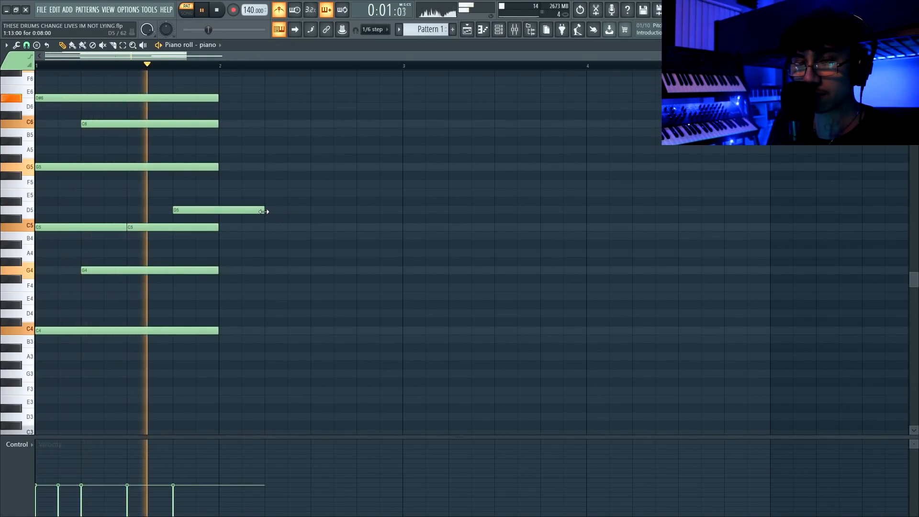
{"action": "left_click_drag", "start_coordinate": [267, 210], "coordinate": [230, 218]}
- Duplicate all of bar 1's notes into bar 2 and turn off the metronome
{"action": "left_click_drag", "start_coordinate": [232, 359], "coordinate": [99, 117]}
{"action": "key", "text": "ctrl+b"}
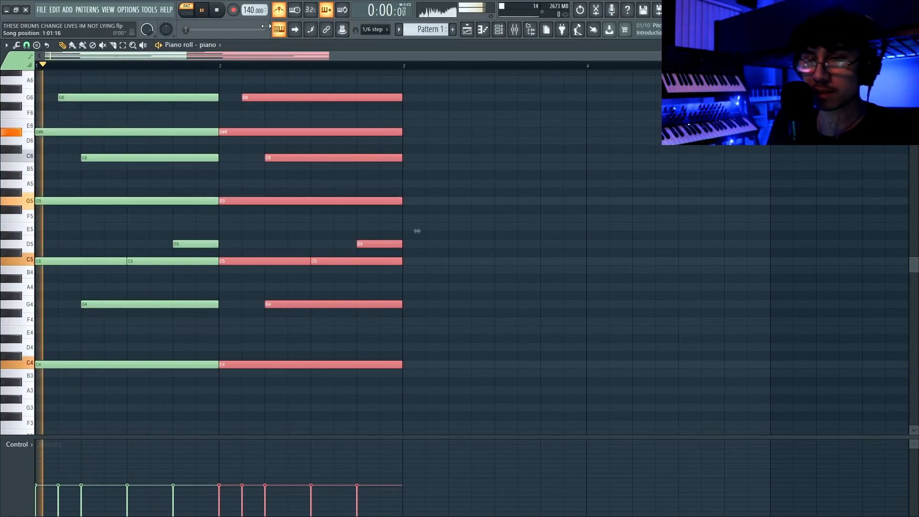
{"action": "left_click", "coordinate": [280, 14]}
- Extend bar 1's G4, D5, C6 and G6 notes into bar 2 until each meets its repeated note
{"action": "left_click_drag", "start_coordinate": [218, 304], "coordinate": [255, 304]}
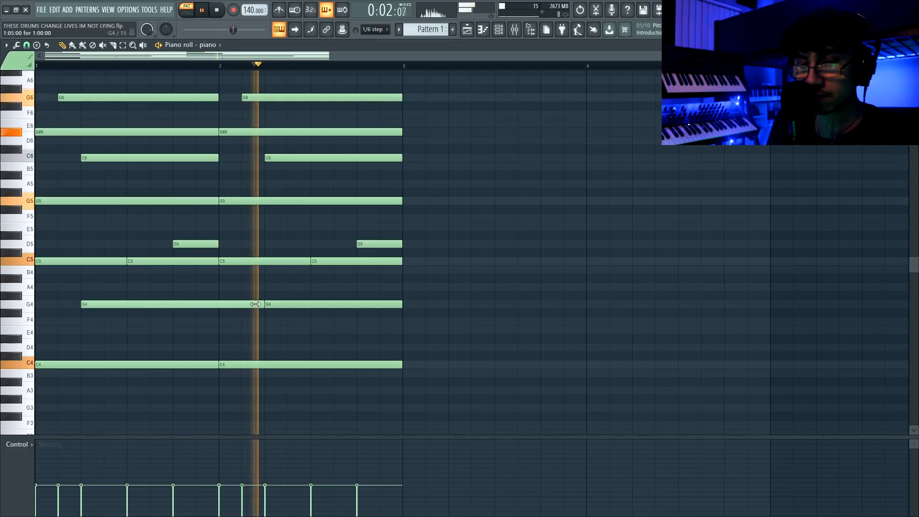
{"action": "key", "text": "space"}
{"action": "left_click_drag", "start_coordinate": [216, 243], "coordinate": [355, 243]}
{"action": "left_click_drag", "start_coordinate": [217, 158], "coordinate": [263, 158]}
{"action": "scroll", "coordinate": [242, 146], "scroll_direction": "up", "scroll_amount": 2}
{"action": "key", "text": "space"}
{"action": "scroll", "coordinate": [241, 220], "scroll_direction": "down", "scroll_amount": 1}
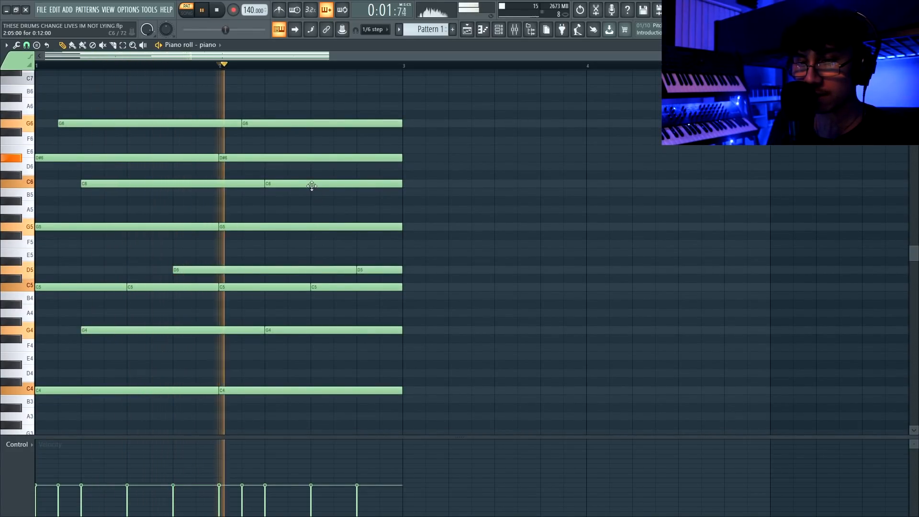
- Rework the end of bar 2 so D5 stops at 2:09, D#5 starts at 2:09 and G5 starts at 2:13
{"action": "key", "text": "space"}
{"action": "scroll", "coordinate": [320, 246], "scroll_direction": "down", "scroll_amount": 1}
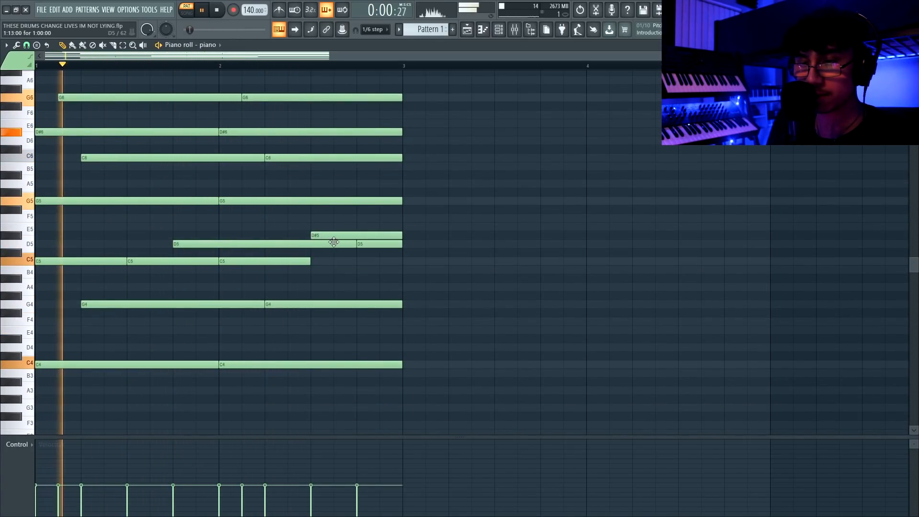
{"action": "left_click", "coordinate": [333, 242]}
{"action": "left_click_drag", "start_coordinate": [356, 244], "coordinate": [311, 244]}
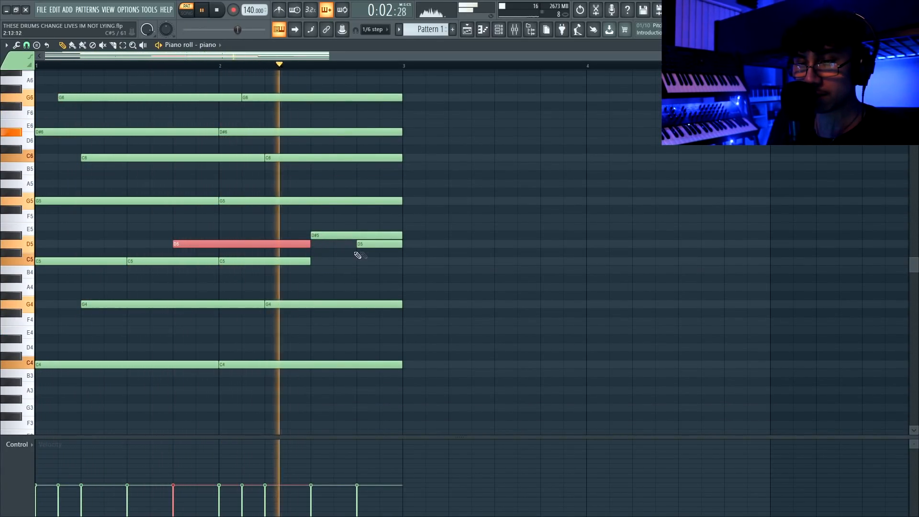
{"action": "key", "text": "space"}
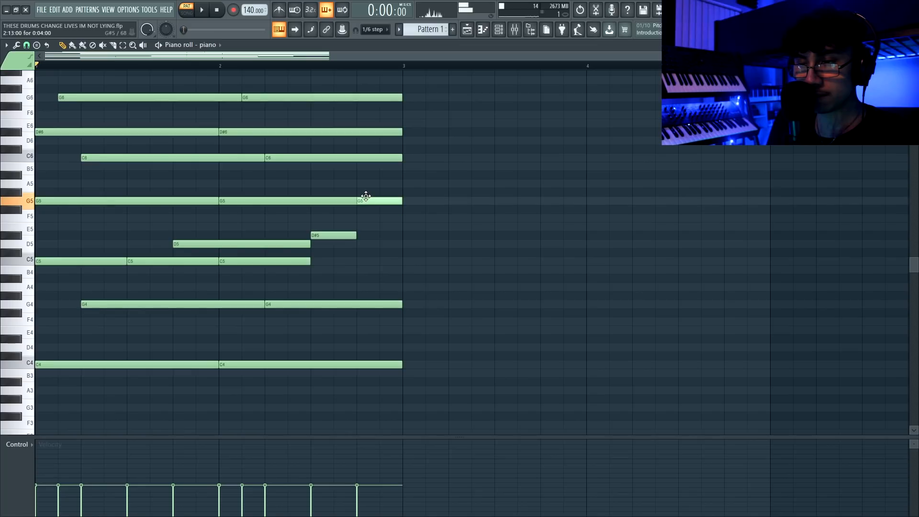
- Extend the D#5 and C5 notes in bar 2 to the end of the bar
{"action": "key", "text": "space"}
{"action": "left_click_drag", "start_coordinate": [356, 235], "coordinate": [402, 235]}
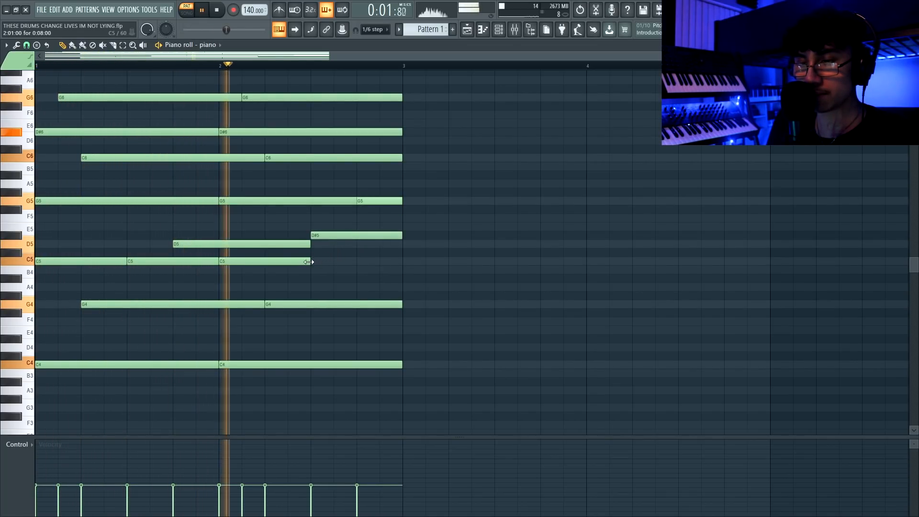
{"action": "left_click_drag", "start_coordinate": [309, 261], "coordinate": [402, 262]}
{"action": "mouse_move", "coordinate": [356, 201]}
{"action": "left_mouse_down"}
{"action": "mouse_move", "coordinate": [400, 201]}
{"action": "mouse_move", "coordinate": [356, 202]}
{"action": "left_mouse_up"}
{"action": "key", "text": "space"}
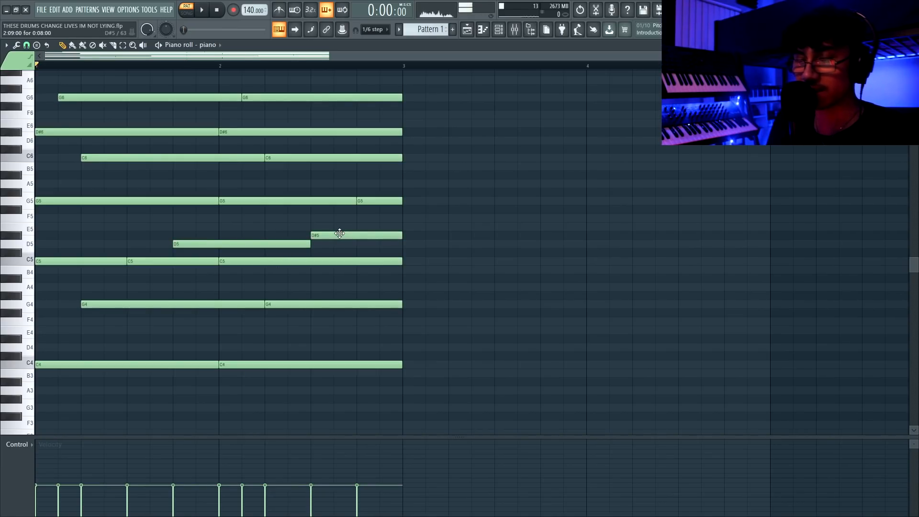
- Try different transpositions of all notes, settling one semitone down with B3 in the bass, and play the result
{"action": "key", "text": "shift+Down"}
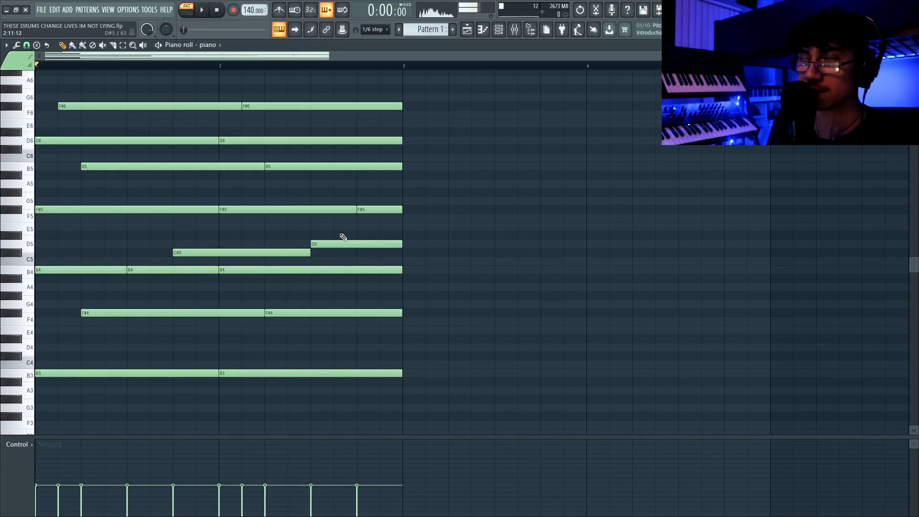
{"action": "key", "text": "shift+Up"}
{"action": "key", "text": "shift+Up"}
{"action": "key", "text": "shift+Up"}
{"action": "key", "text": "shift+Down"}
{"action": "key", "text": "shift+Down"}
{"action": "key", "text": "shift+Down"}
{"action": "key", "text": "shift+Up"}
{"action": "key", "text": "shift+Down"}
{"action": "key", "text": "space"}
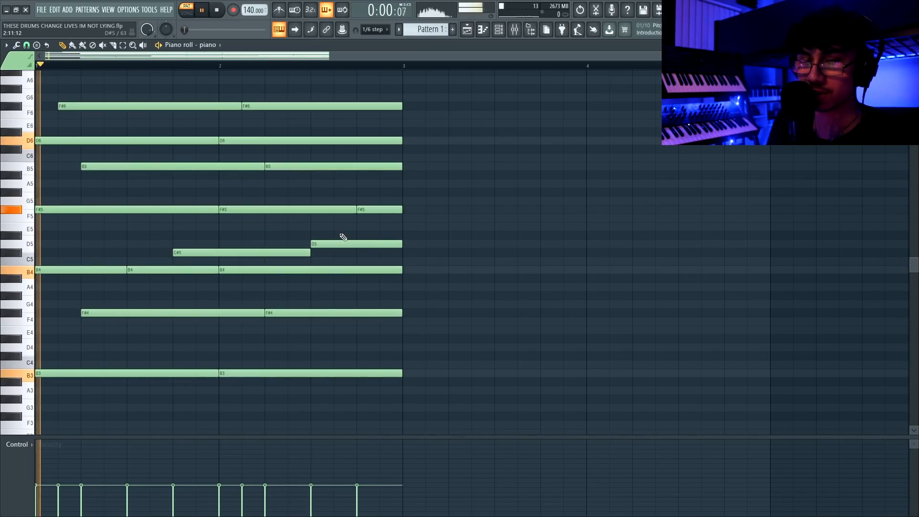
- Try transposing the whole progression down one further semitone and play it
{"action": "scroll", "coordinate": [343, 268], "scroll_direction": "up", "scroll_amount": 1}
{"action": "key", "text": "ctrl+a"}
{"action": "key", "text": "space"}
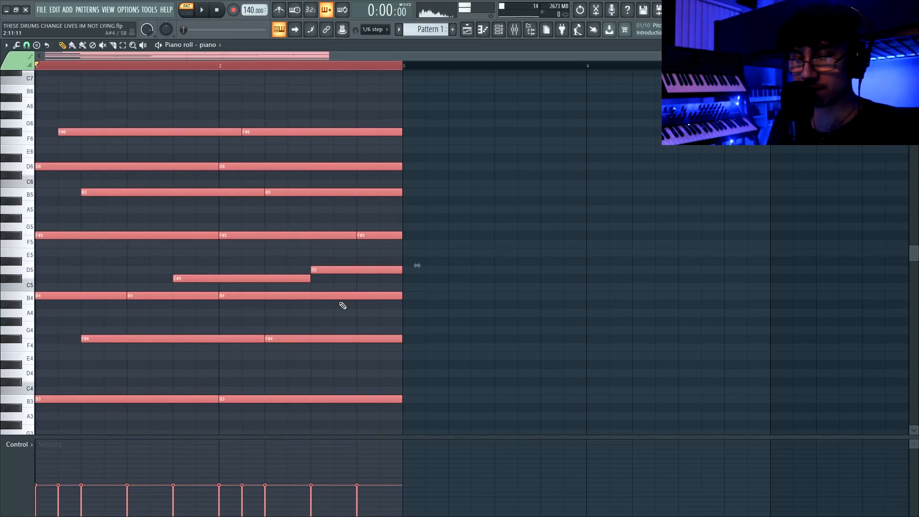
{"action": "key", "text": "shift+Down"}
{"action": "key", "text": "ctrl+d"}
{"action": "key", "text": "space"}
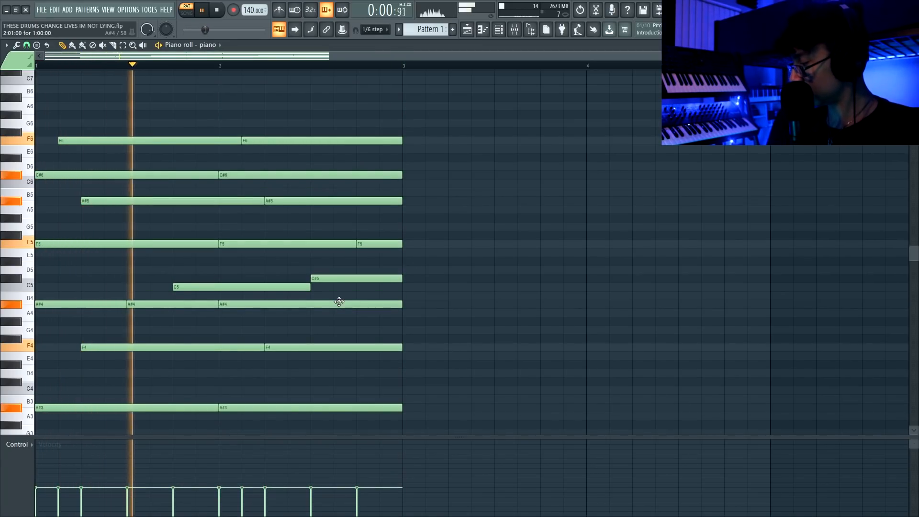
{"action": "scroll", "coordinate": [425, 210], "scroll_direction": "down", "scroll_amount": 4}
{"action": "scroll", "coordinate": [425, 210], "scroll_direction": "up", "scroll_amount": 2}
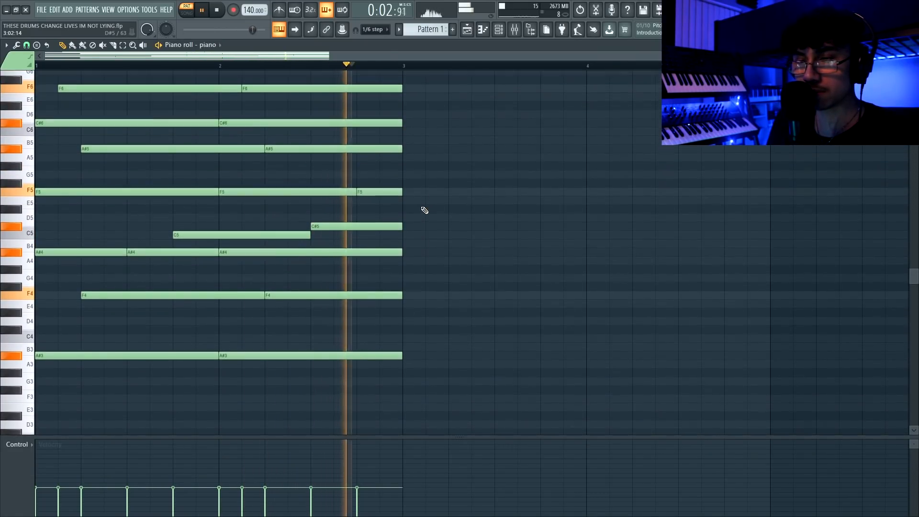
- Transpose all notes up two semitones to return the progression to C minor
{"action": "key", "text": "space"}
{"action": "scroll", "coordinate": [256, 236], "scroll_direction": "up", "scroll_amount": 6}
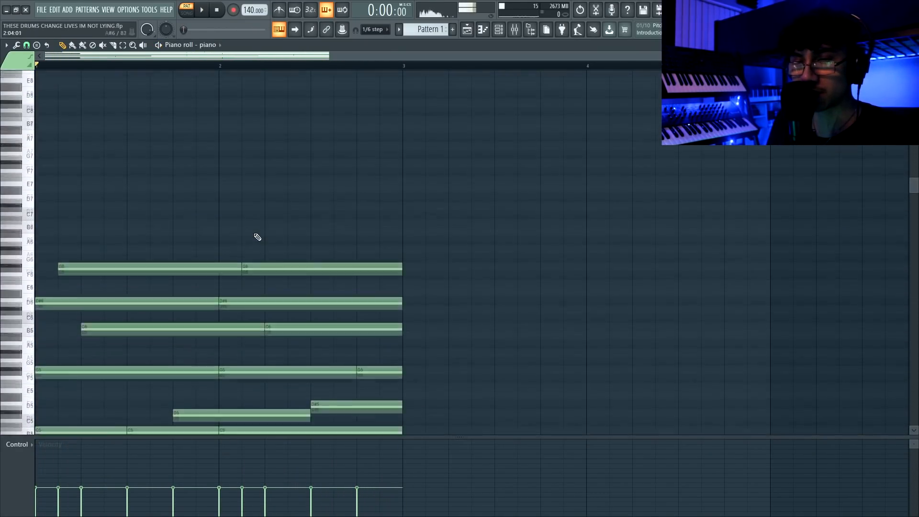
{"action": "key", "text": "space"}
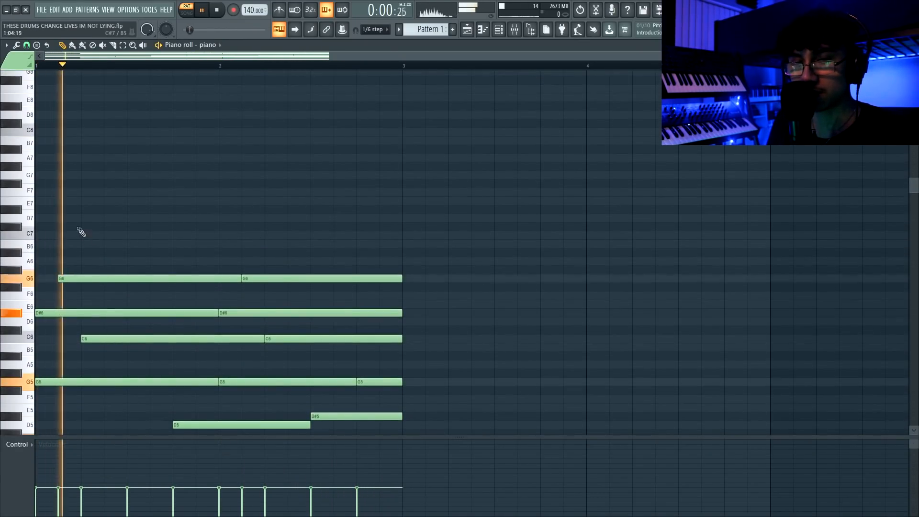
- Start a top melody of four-step notes in bar 1 with G7, F7 at 1:05 and D#7 at 1:09
{"action": "key", "text": "space"}
{"action": "left_click", "coordinate": [36, 196]}
{"action": "key", "text": "space"}
{"action": "key", "text": "space"}
{"action": "key", "text": "space"}
{"action": "key", "text": "space"}
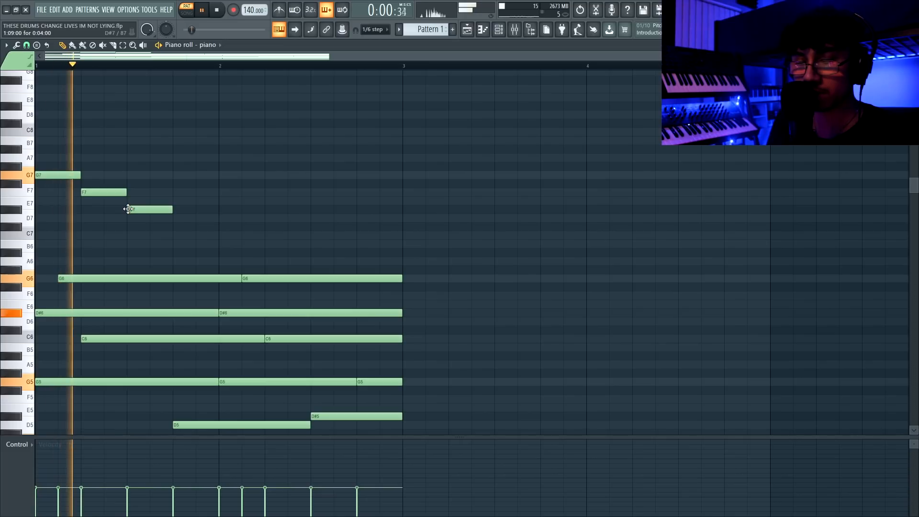
- Add a G6 note at 1:13 to continue the melody after D#7
{"action": "key", "text": "space"}
{"action": "left_click_drag", "start_coordinate": [170, 272], "coordinate": [171, 279]}
{"action": "key", "text": "space"}
{"action": "left_click", "coordinate": [148, 276], "text": "ctrl"}
{"action": "left_click_drag", "start_coordinate": [235, 279], "coordinate": [171, 279]}
- Complete the melody in bar 2 with four-step notes C7, F7, D#7 and D7
{"action": "key", "text": "space"}
{"action": "left_click_drag", "start_coordinate": [206, 247], "coordinate": [247, 236]}
{"action": "key", "text": "space"}
{"action": "key", "text": "space"}
{"action": "left_click", "coordinate": [252, 184]}
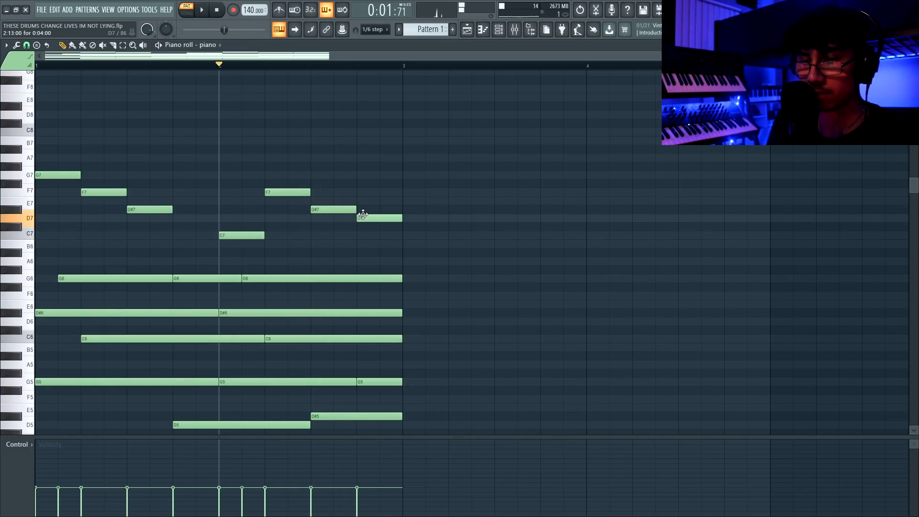
- Try transposing the chords and melody down two semitones and play them
{"action": "key", "text": "Down"}
{"action": "key", "text": "Down"}
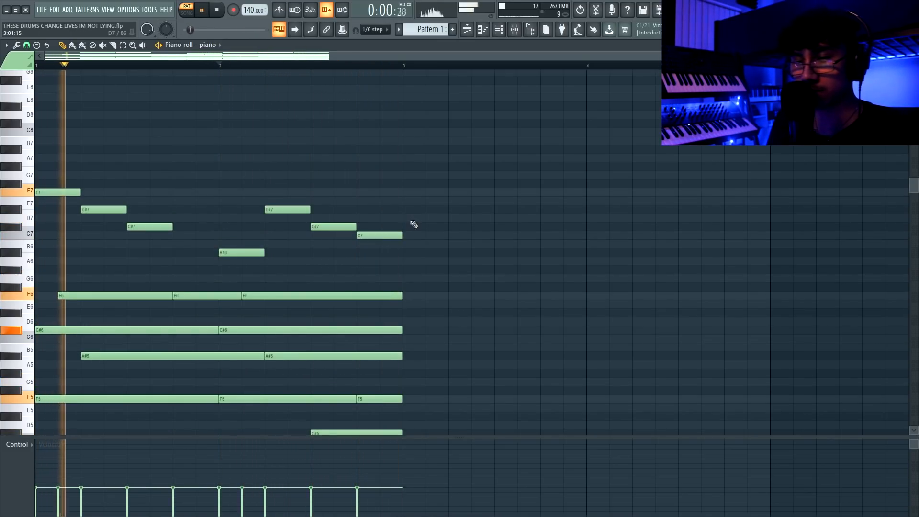
{"action": "scroll", "coordinate": [353, 205], "scroll_direction": "down", "scroll_amount": 3}
{"action": "scroll", "coordinate": [352, 205], "scroll_direction": "down", "scroll_amount": 2, "text": "ctrl"}
{"action": "scroll", "coordinate": [254, 189], "scroll_direction": "down", "scroll_amount": 2}
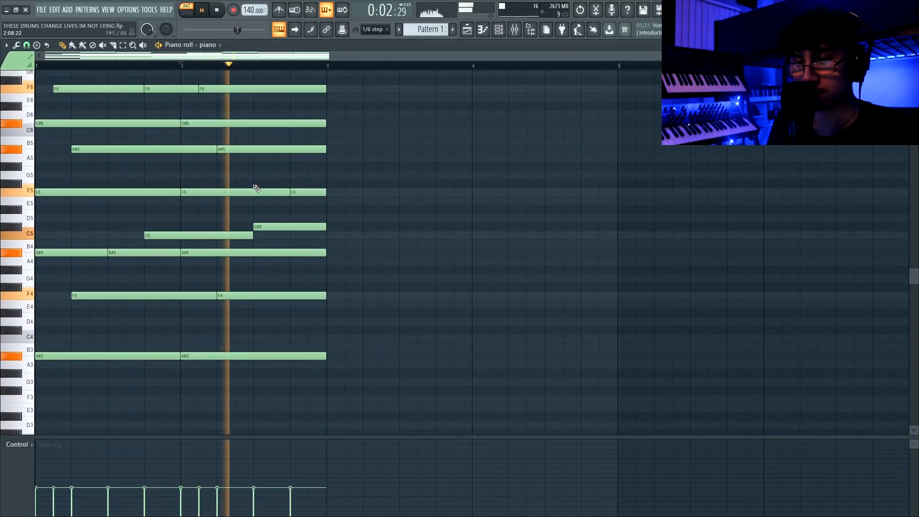
- Transpose the chords and melody up two semitones, returning the lowest notes to C4
{"action": "scroll", "coordinate": [257, 189], "scroll_direction": "up", "scroll_amount": 4}
{"action": "scroll", "coordinate": [259, 181], "scroll_direction": "down", "scroll_amount": 3}
{"action": "key", "text": "ctrl+a"}
{"action": "scroll", "coordinate": [217, 184], "scroll_direction": "up", "scroll_amount": 6}
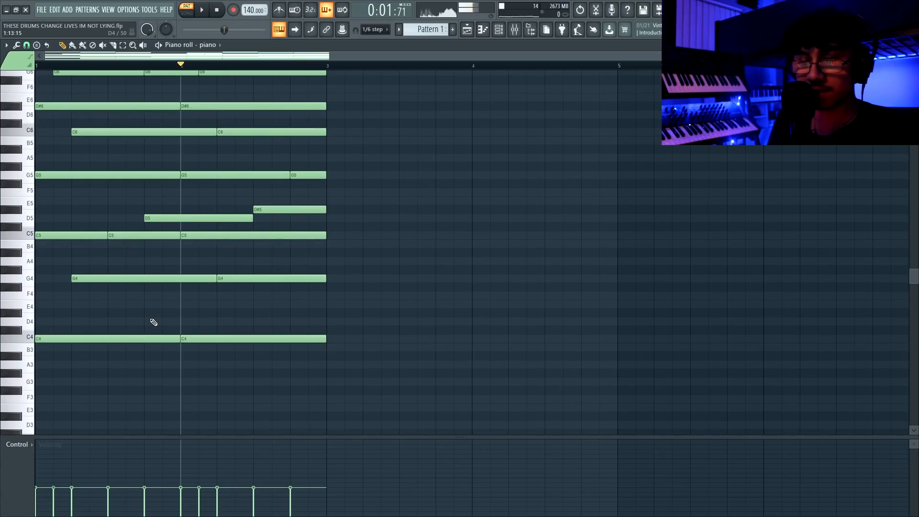
{"action": "scroll", "coordinate": [186, 270], "scroll_direction": "up", "scroll_amount": 3}
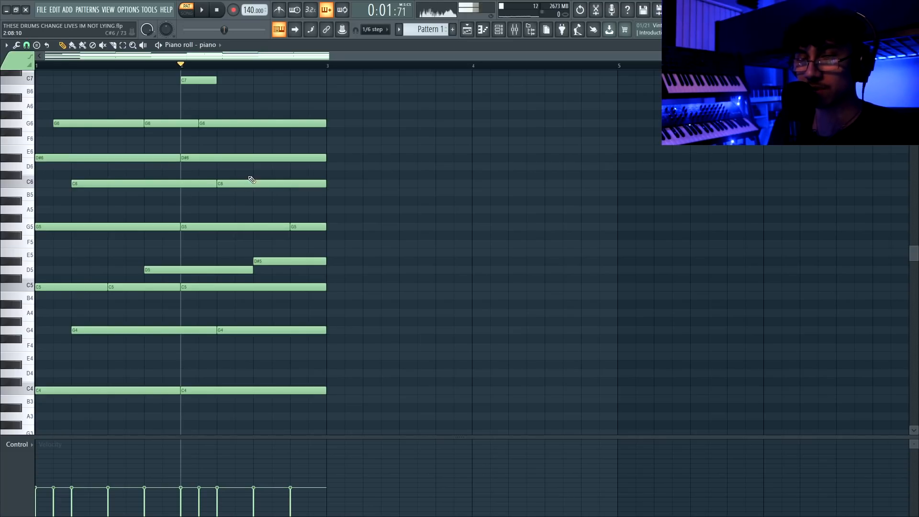
{"action": "left_click_drag", "start_coordinate": [241, 118], "coordinate": [237, 182]}
{"action": "scroll", "coordinate": [237, 180], "scroll_direction": "down", "scroll_amount": 1}
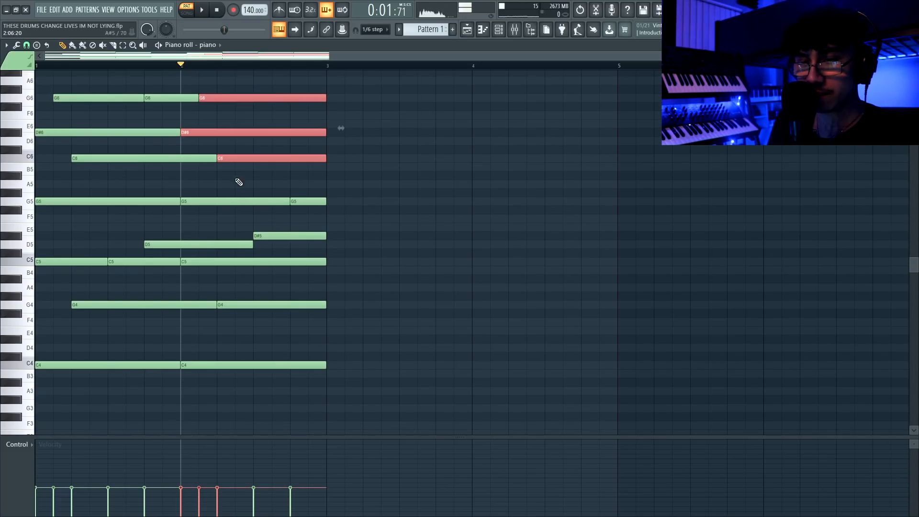
{"action": "left_click_drag", "start_coordinate": [286, 258], "coordinate": [279, 281]}
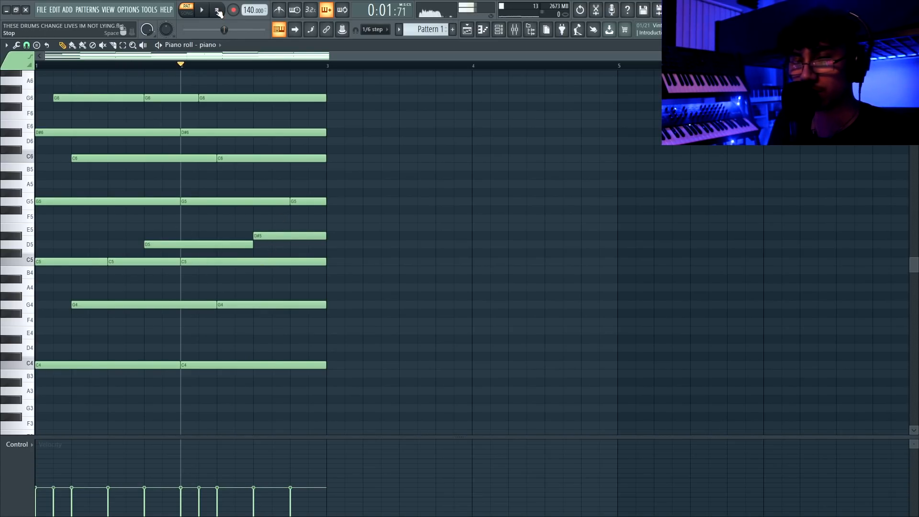
- Duplicate the entire two-bar progression and melody into bars 3 and 4 and play the pattern
{"action": "key", "text": "space"}
{"action": "key", "text": "ctrl+a"}
{"action": "key", "text": "ctrl+b"}
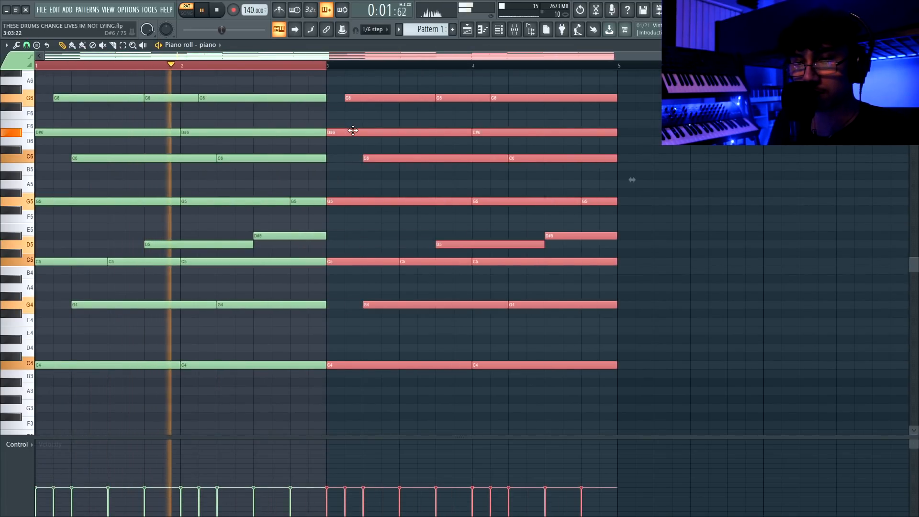
{"action": "left_click", "coordinate": [345, 148], "text": "ctrl"}
{"action": "scroll", "coordinate": [333, 162], "scroll_direction": "down", "scroll_amount": 1}
{"action": "key", "text": "space"}
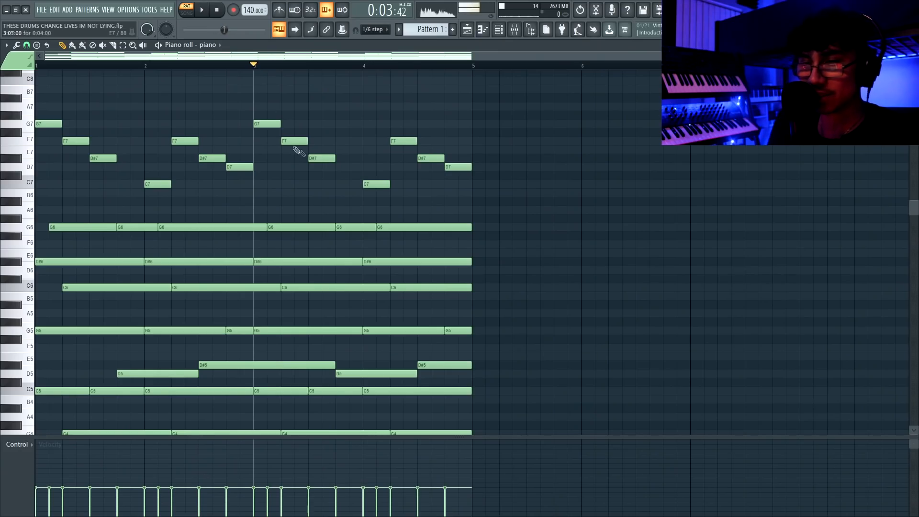
- Add an upper melody line with four-step notes G7 and G#7 in bar 3 and C8 starting bar 4
{"action": "scroll", "coordinate": [306, 152], "scroll_direction": "down", "scroll_amount": 2}
{"action": "scroll", "coordinate": [318, 153], "scroll_direction": "up", "scroll_amount": 4}
{"action": "left_click", "coordinate": [311, 150]}
{"action": "mouse_move", "coordinate": [335, 150]}
{"action": "left_mouse_down"}
{"action": "mouse_move", "coordinate": [416, 150]}
{"action": "mouse_move", "coordinate": [335, 150]}
{"action": "left_mouse_up"}
{"action": "key", "text": "space"}
{"action": "left_click", "coordinate": [354, 141]}
{"action": "left_click", "coordinate": [376, 106]}
{"action": "key", "text": "space"}
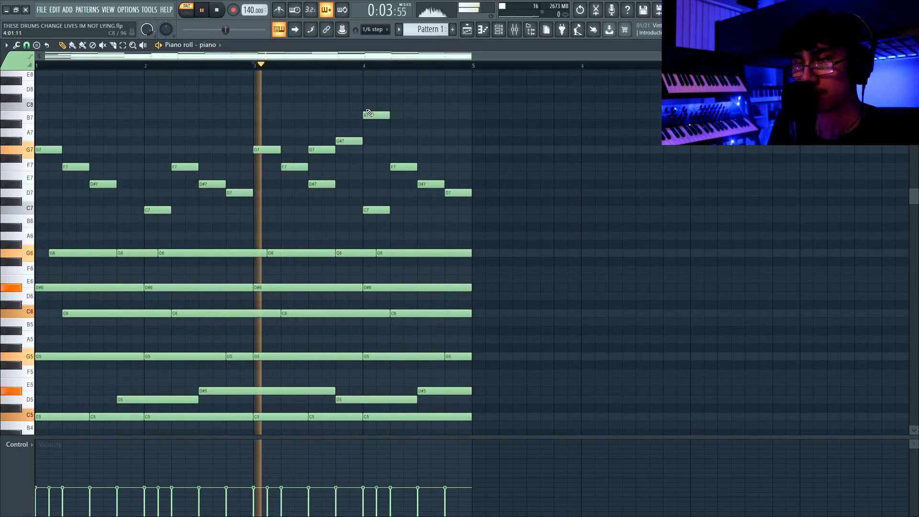
- Continue the upper melody line in bar 4 with four-step notes D8, D#8 and D8, and play it
{"action": "key", "text": "space"}
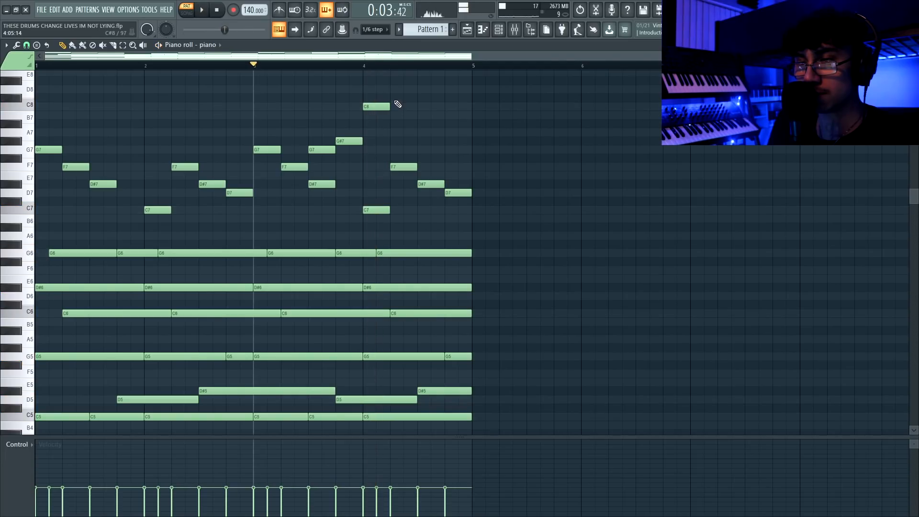
{"action": "scroll", "coordinate": [426, 98], "scroll_direction": "up", "scroll_amount": 1}
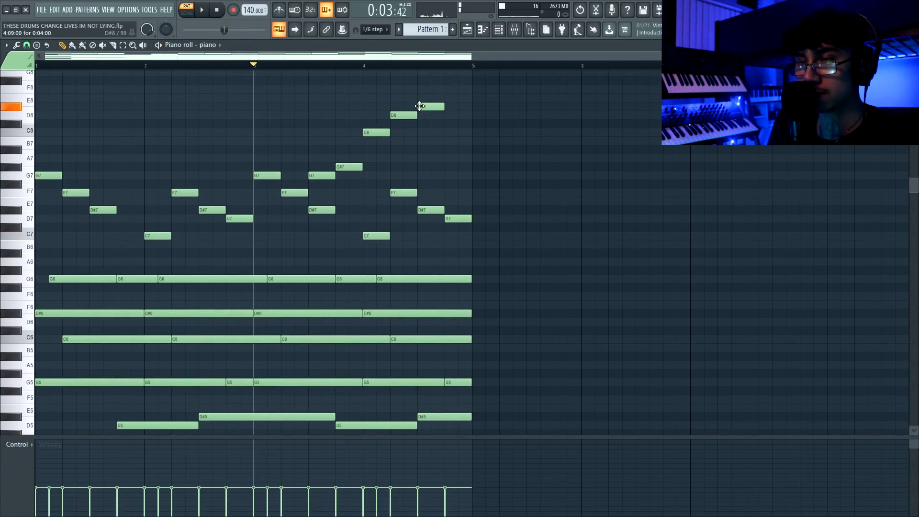
{"action": "key", "text": "space"}
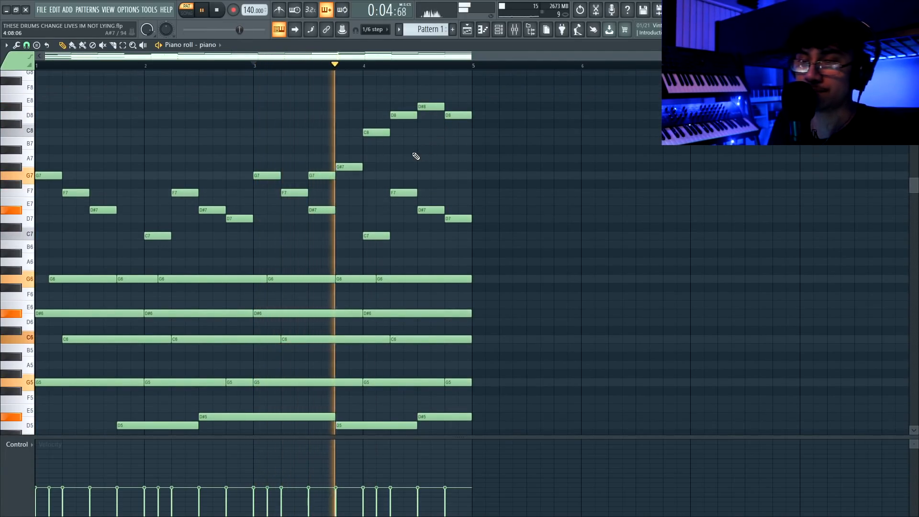
{"action": "scroll", "coordinate": [416, 156], "scroll_direction": "down", "scroll_amount": 2}
{"action": "scroll", "coordinate": [425, 172], "scroll_direction": "up", "scroll_amount": 3}
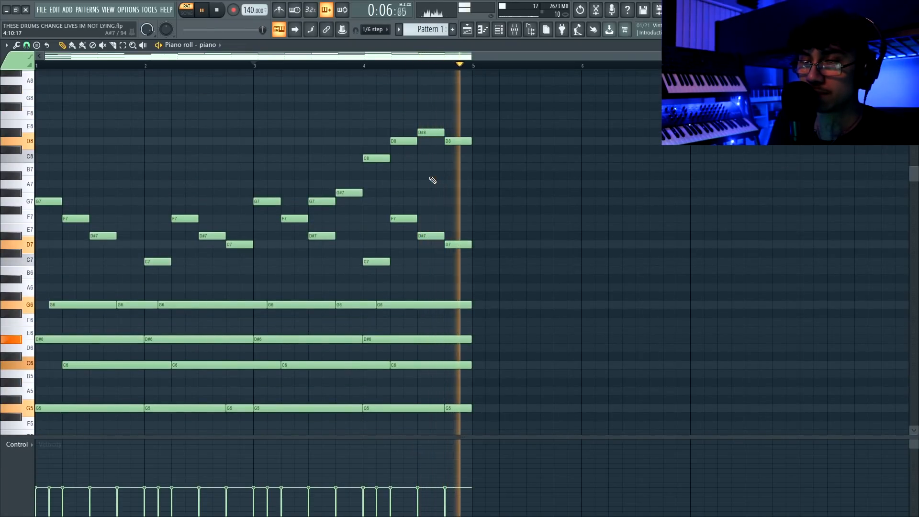
{"action": "key", "text": "space"}
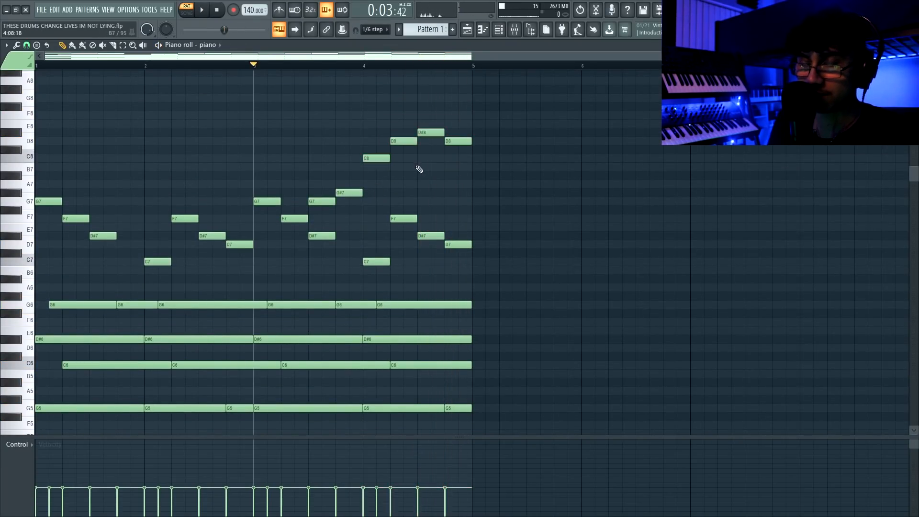
- Duplicate all four bars of chords and melody into bars 5 to 8
{"action": "key", "text": "ctrl+a"}
{"action": "scroll", "coordinate": [419, 169], "scroll_direction": "down", "scroll_amount": 4}
{"action": "key", "text": "space"}
{"action": "key", "text": "ctrl+b"}
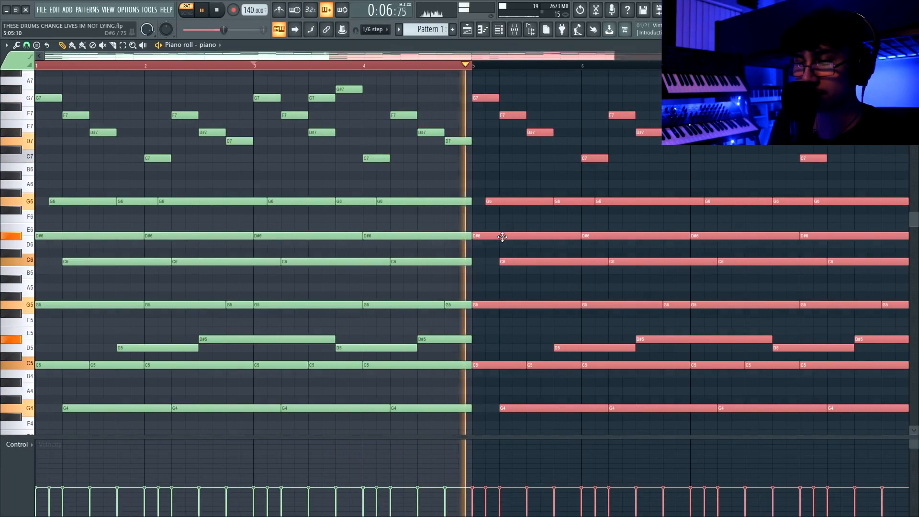
{"action": "key", "text": "space"}
- Transpose the C4, G4, C5 and G5 chord notes of bars 5 to 8 down four semitones and play them
{"action": "key", "text": "ctrl+d"}
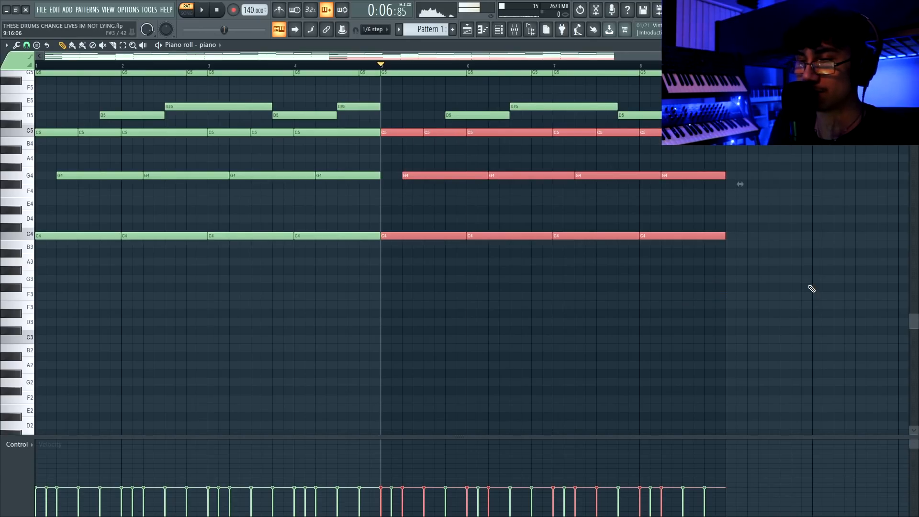
{"action": "key", "text": "shift+Down"}
{"action": "key", "text": "shift+Down"}
{"action": "key", "text": "shift+Down"}
{"action": "key", "text": "shift+Down"}
{"action": "key", "text": "space"}
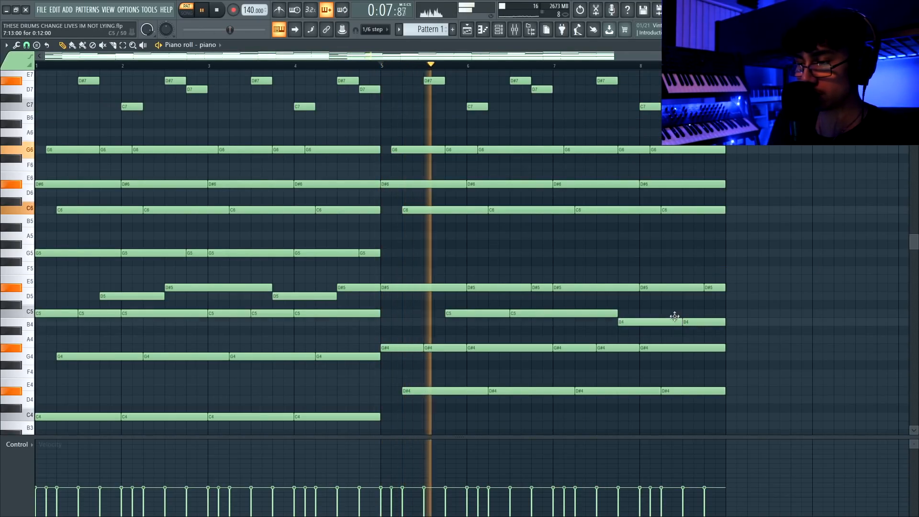
- Raise the B4 notes in bars 7 and 8 to C5, and set bar 8's lower chord to A#3, F4 and A#4
{"action": "left_click_drag", "start_coordinate": [674, 316], "coordinate": [696, 312]}
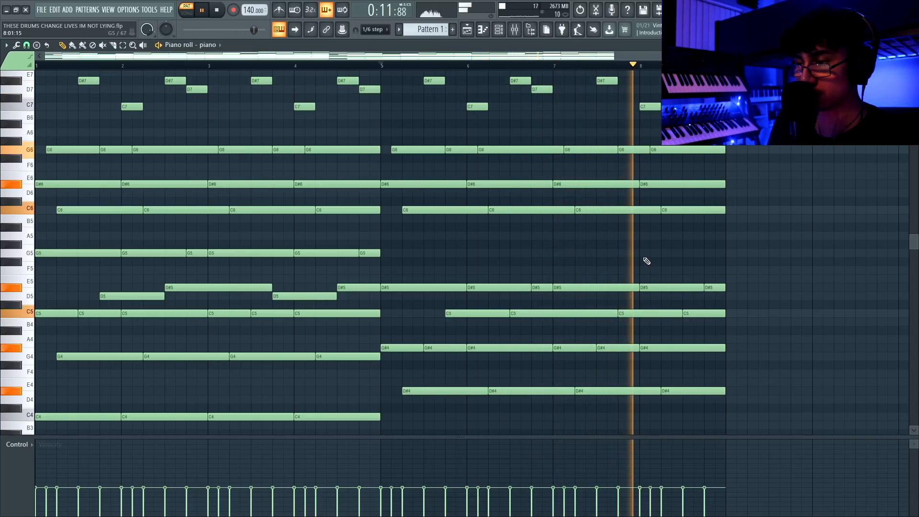
{"action": "scroll", "coordinate": [646, 260], "scroll_direction": "up", "scroll_amount": 4}
{"action": "scroll", "coordinate": [646, 260], "scroll_direction": "down", "scroll_amount": 1, "text": "ctrl"}
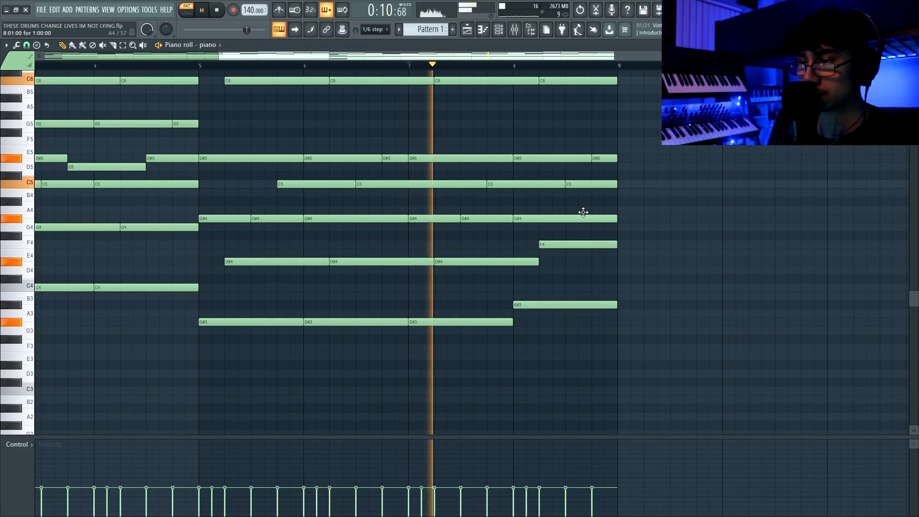
{"action": "left_click_drag", "start_coordinate": [582, 218], "coordinate": [582, 201]}
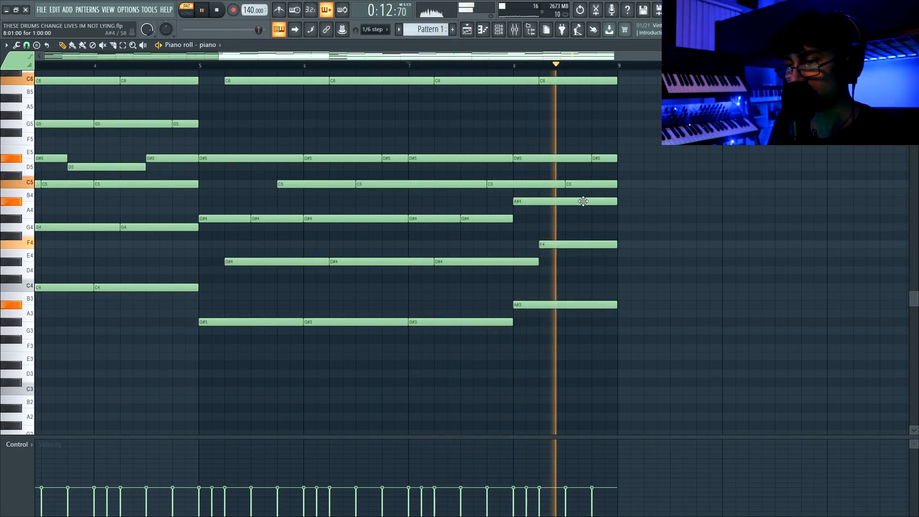
{"action": "key", "text": "space"}
{"action": "key", "text": "space"}
- Vary the end of bar 8 with an eight-step D5 and a final four-step G5, and play it
{"action": "left_click_drag", "start_coordinate": [599, 158], "coordinate": [565, 159]}
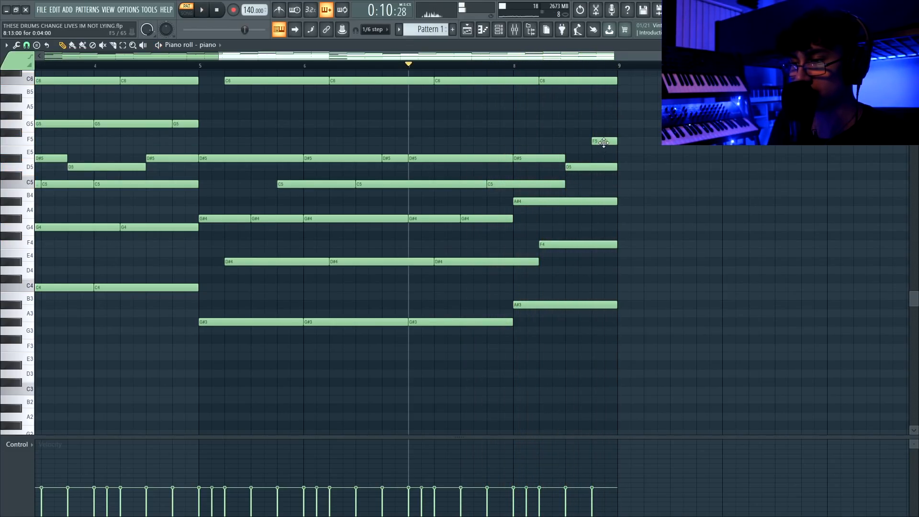
{"action": "left_click_drag", "start_coordinate": [605, 126], "coordinate": [605, 123]}
{"action": "key", "text": "space"}
{"action": "scroll", "coordinate": [595, 154], "scroll_direction": "down", "scroll_amount": 2}
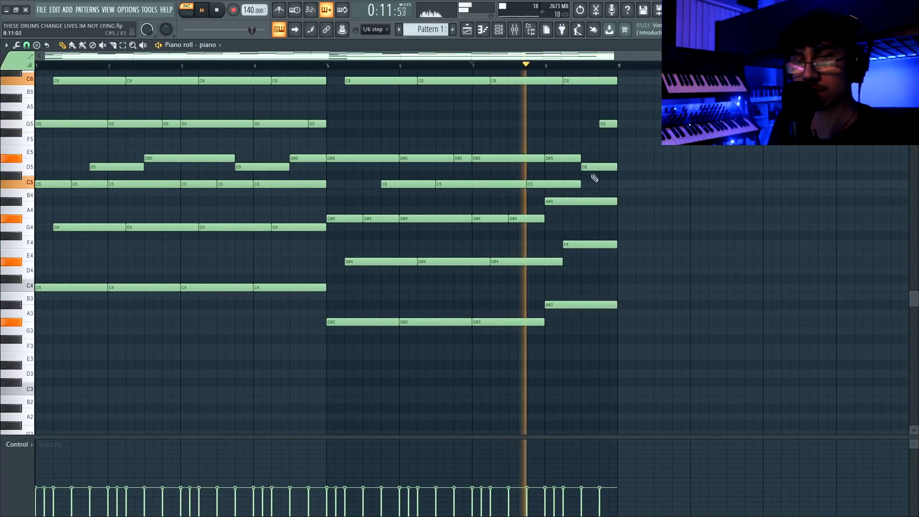
{"action": "scroll", "coordinate": [596, 181], "scroll_direction": "up", "scroll_amount": 2}
{"action": "scroll", "coordinate": [596, 182], "scroll_direction": "up", "scroll_amount": 1}
{"action": "left_click", "coordinate": [606, 175]}
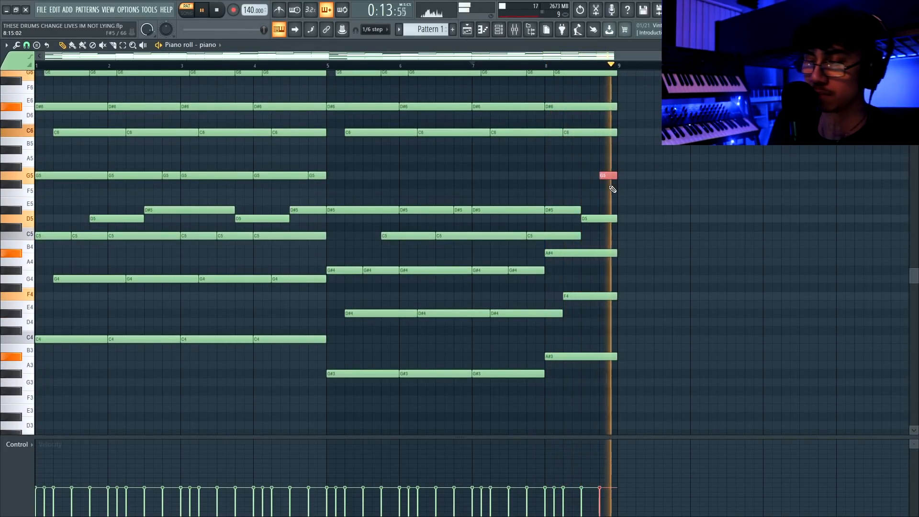
- Transpose all chords and melody down five semitones, taking the opening bass notes to G3
{"action": "key", "text": "ctrl+d"}
{"action": "key", "text": "shift+Down"}
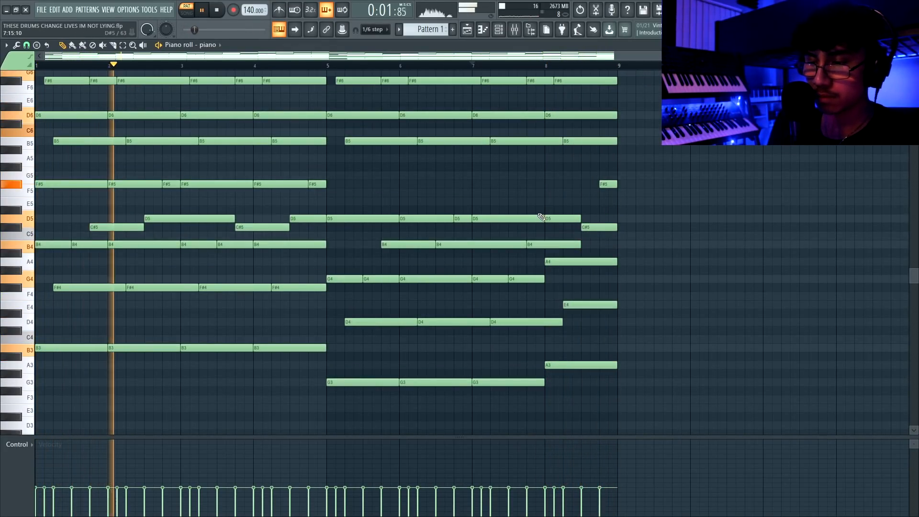
{"action": "key", "text": "shift+Down"}
{"action": "key", "text": "shift+Down"}
{"action": "key", "text": "shift+Down"}
{"action": "key", "text": "shift+Down"}
{"action": "key", "text": "ctrl+a"}
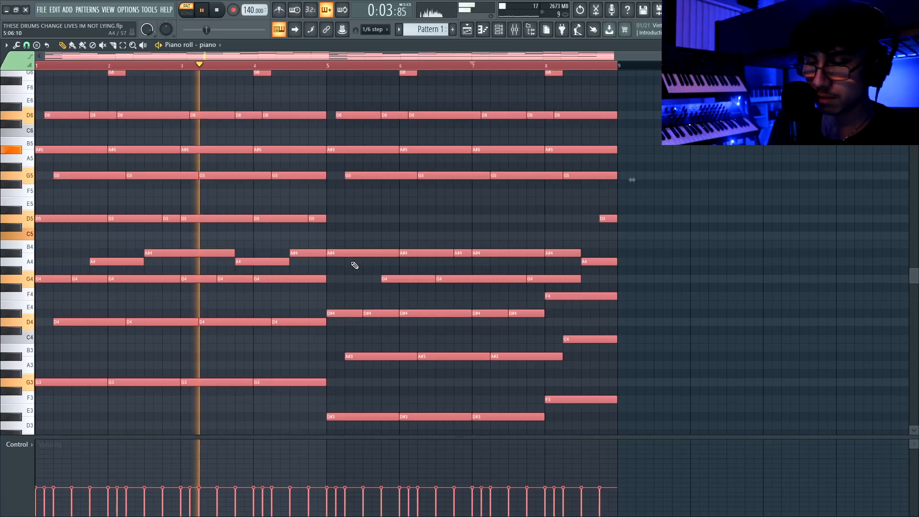
{"action": "key", "text": "ctrl+d"}
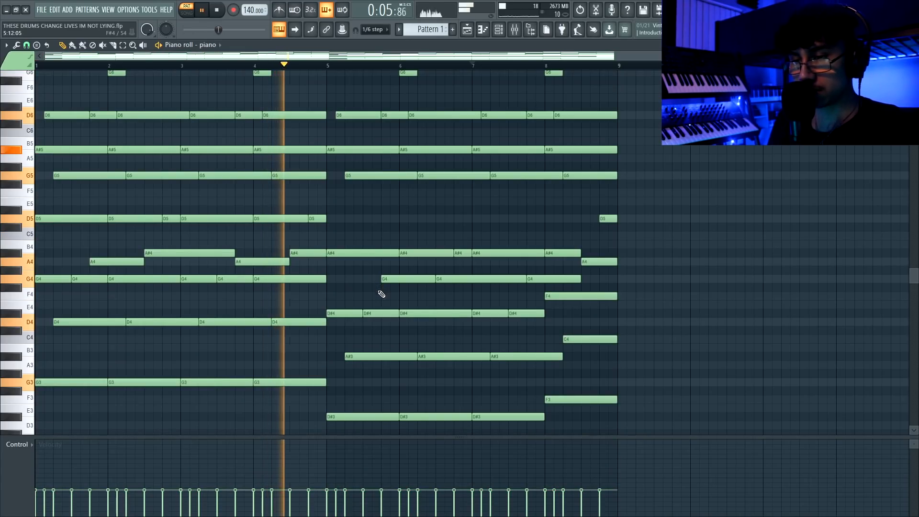
- Add a D5 note in the second half of bar 6 and a full-bar F5 in bar 8, and play the ending
{"action": "scroll", "coordinate": [407, 239], "scroll_direction": "down", "scroll_amount": 2}
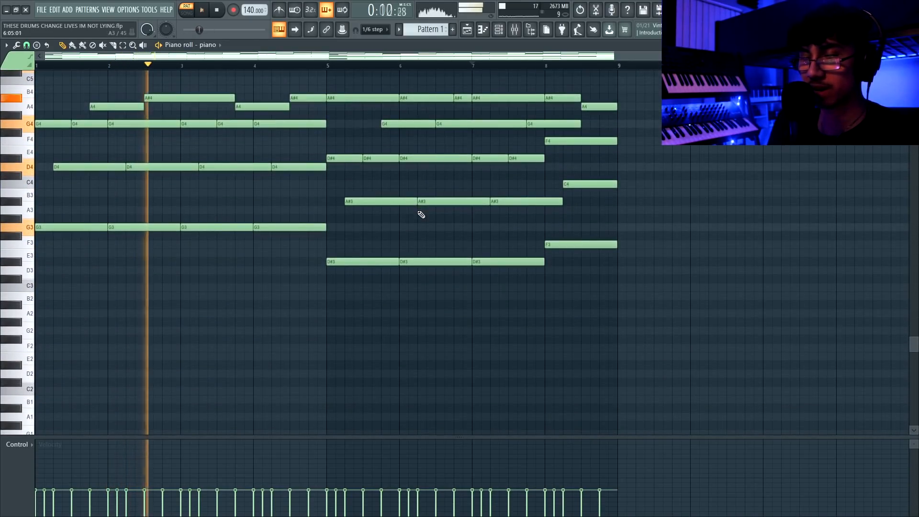
{"action": "key", "text": "space"}
{"action": "left_click_drag", "start_coordinate": [607, 279], "coordinate": [90, 401]}
{"action": "scroll", "coordinate": [523, 272], "scroll_direction": "up", "scroll_amount": 5}
{"action": "left_click_drag", "start_coordinate": [628, 190], "coordinate": [49, 355]}
{"action": "scroll", "coordinate": [404, 294], "scroll_direction": "up", "scroll_amount": 5}
{"action": "left_click_drag", "start_coordinate": [619, 120], "coordinate": [29, 314]}
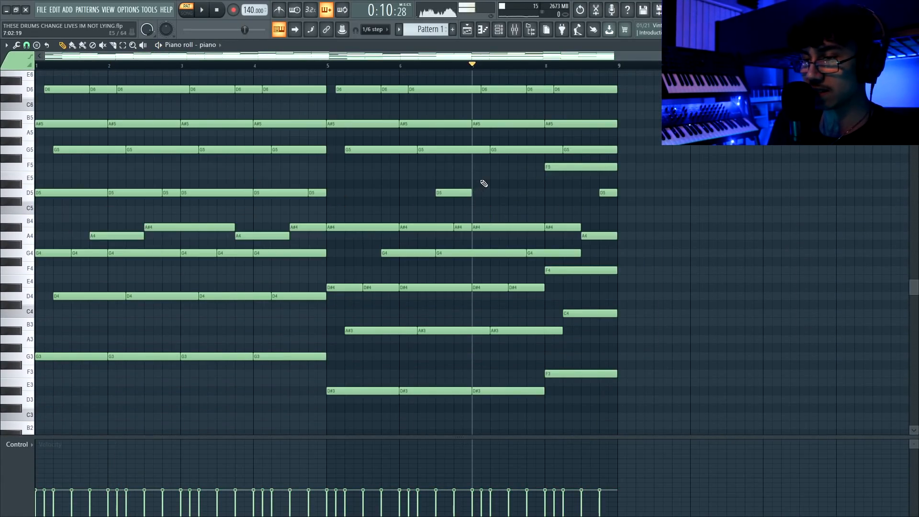
{"action": "key", "text": "space"}
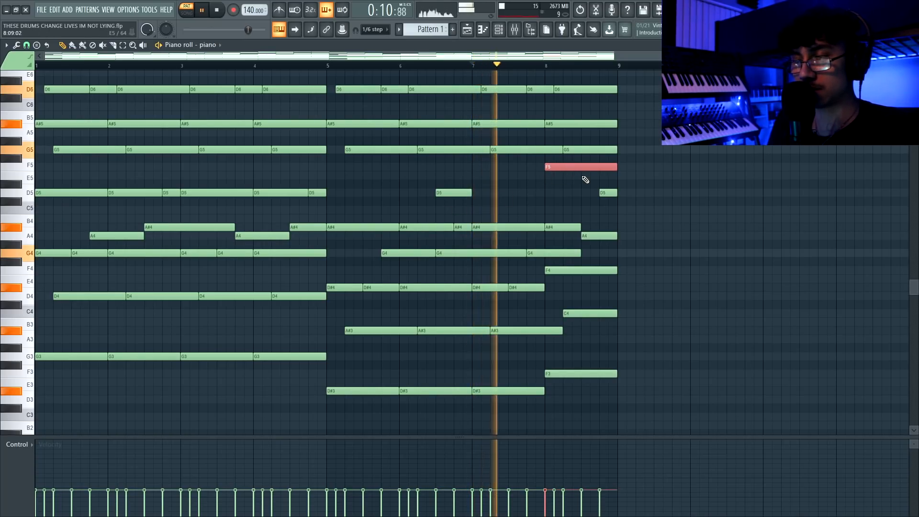
{"action": "left_click", "coordinate": [583, 180], "text": "ctrl"}
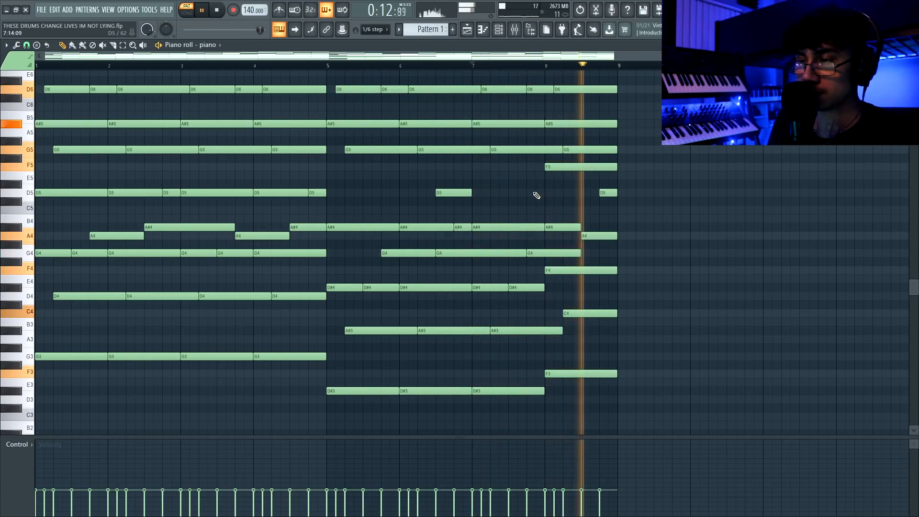
- Cut the melody notes out of Pattern 1 and paste them into a new Pattern 2
{"action": "scroll", "coordinate": [532, 223], "scroll_direction": "up", "scroll_amount": 4}
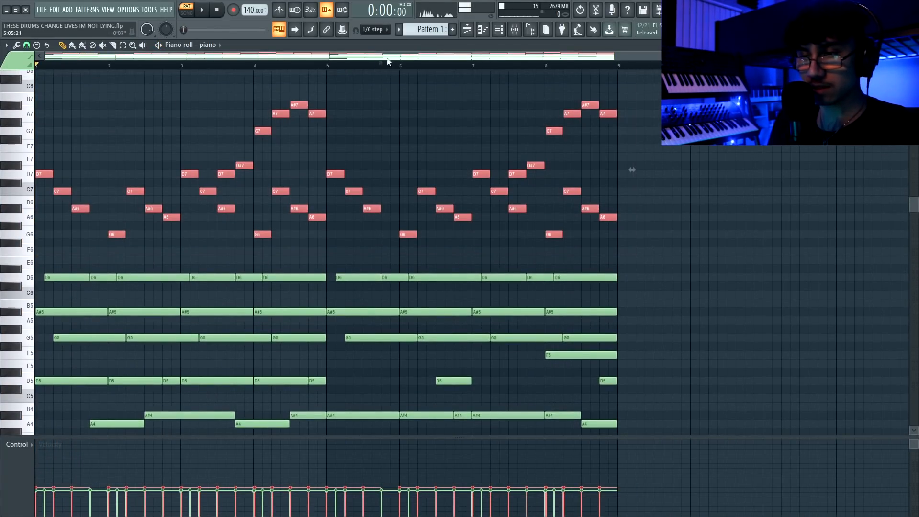
{"action": "key", "text": "ctrl+x"}
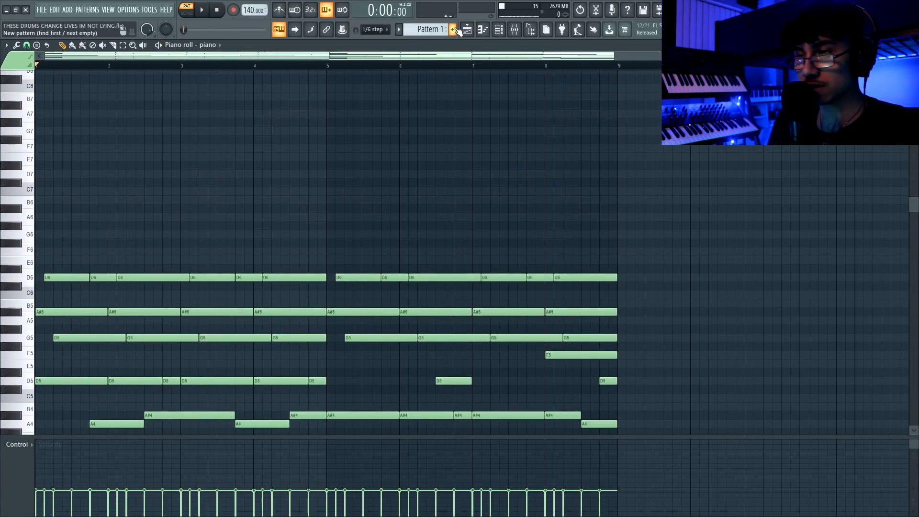
{"action": "left_click", "coordinate": [452, 30]}
{"action": "key", "text": "ctrl+v"}
- Check both patterns in the playlist and play Pattern 1's chords in the piano roll
{"action": "left_click", "coordinate": [466, 30]}
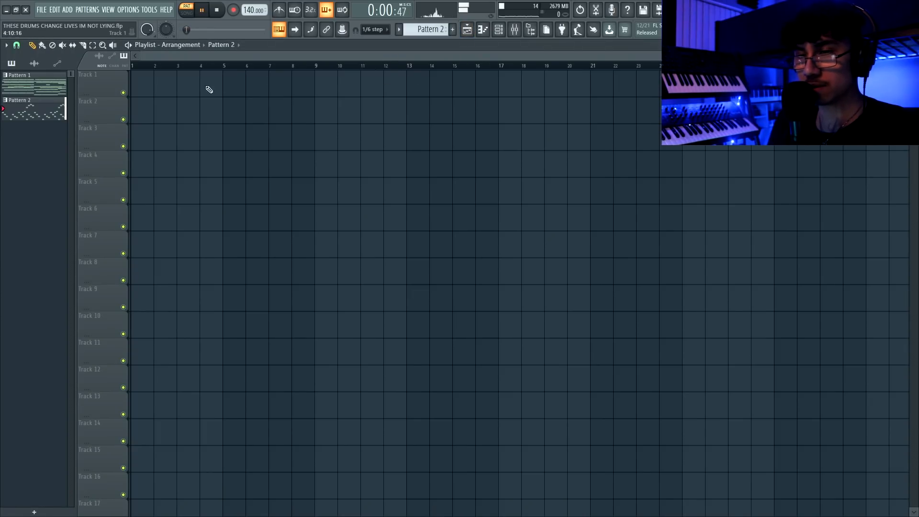
{"action": "left_click", "coordinate": [483, 29]}
{"action": "scroll", "coordinate": [332, 201], "scroll_direction": "down", "scroll_amount": 8}
{"action": "key", "text": "space"}
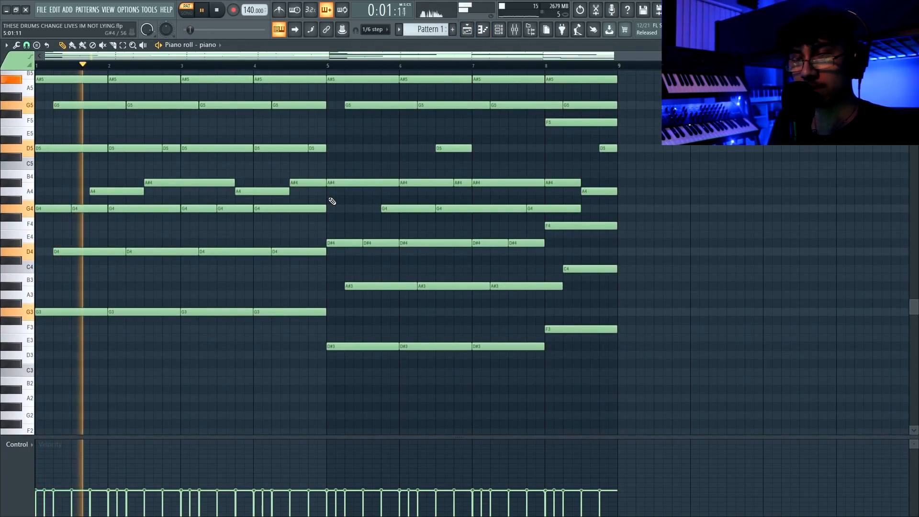
{"action": "scroll", "coordinate": [330, 199], "scroll_direction": "up", "scroll_amount": 1}
{"action": "scroll", "coordinate": [330, 199], "scroll_direction": "up", "scroll_amount": 2}
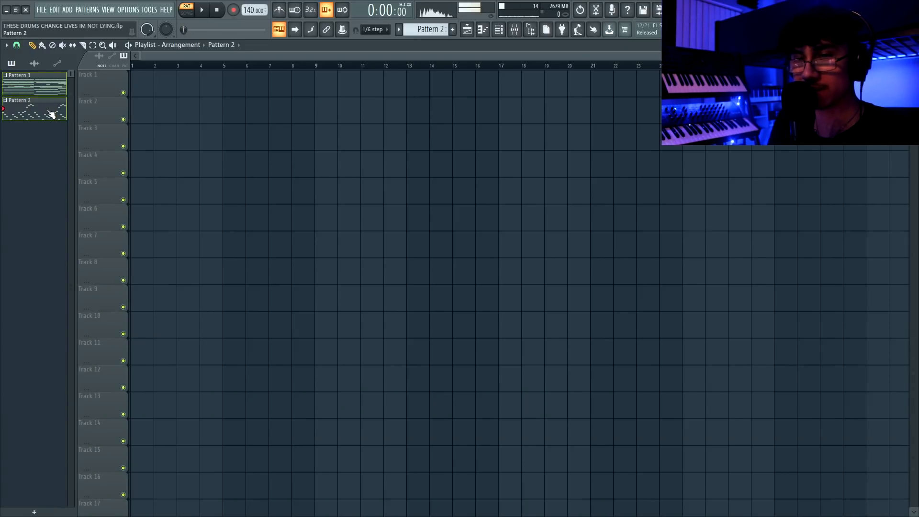
- Quick render Pattern 1 and Pattern 2 as audio clips
{"action": "right_click", "coordinate": [52, 114]}
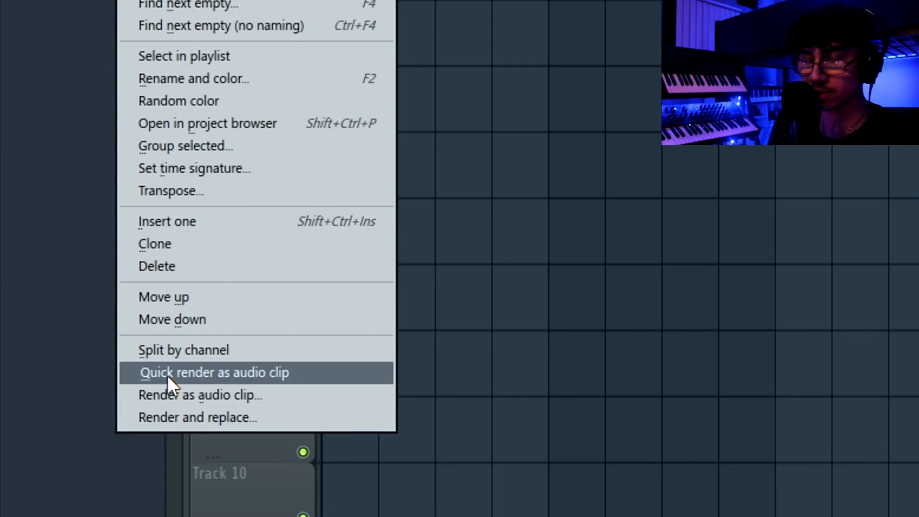
{"action": "left_click", "coordinate": [168, 375]}
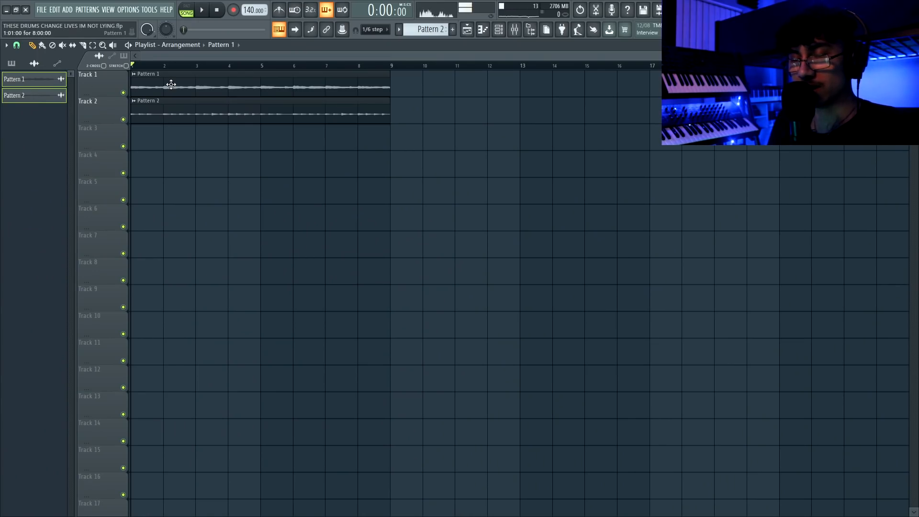
- Pitch-shift the rendered Pattern 1 and Pattern 2 audio clips down to -400 cents, and save the project
{"action": "double_click", "coordinate": [171, 85]}
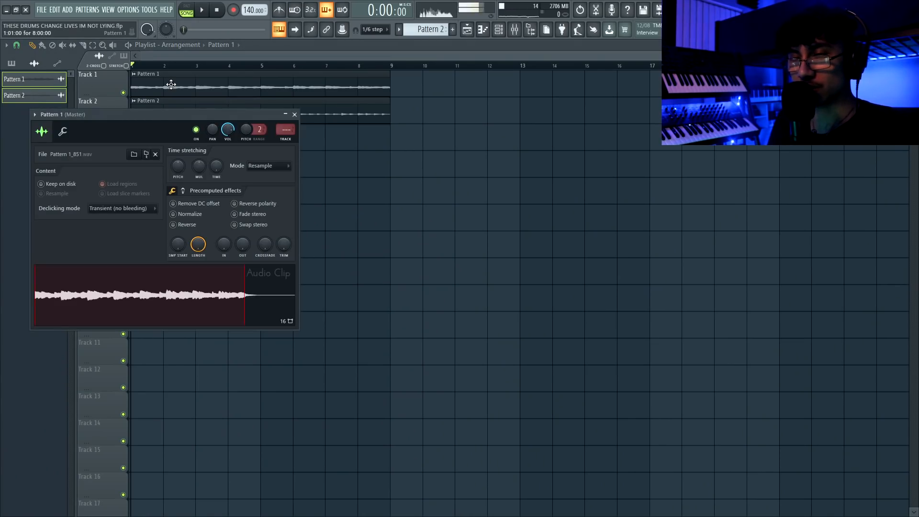
{"action": "left_click_drag", "start_coordinate": [202, 118], "coordinate": [229, 117]}
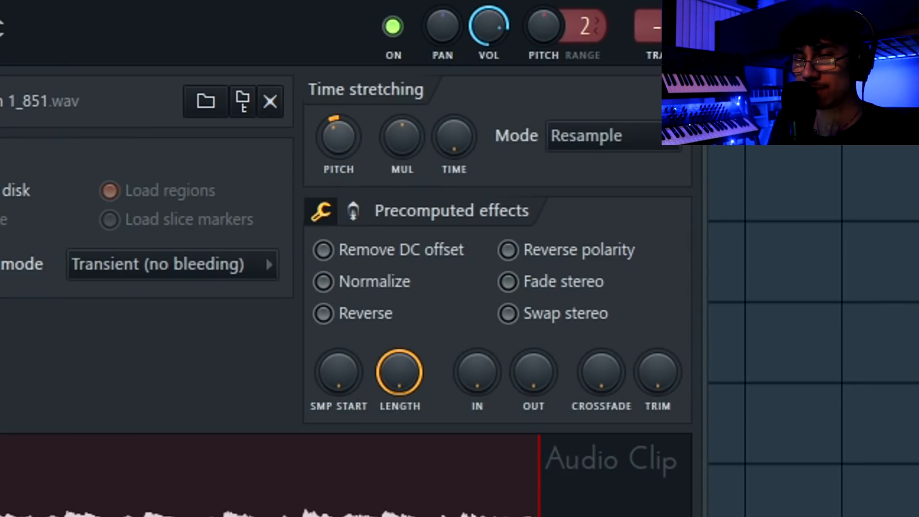
{"action": "left_click_drag", "start_coordinate": [339, 137], "coordinate": [338, 150]}
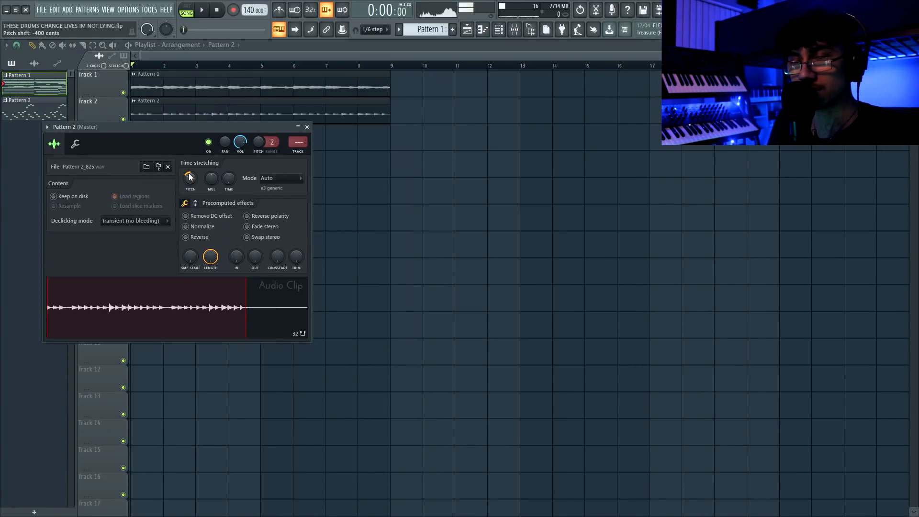
{"action": "left_click", "coordinate": [308, 127]}
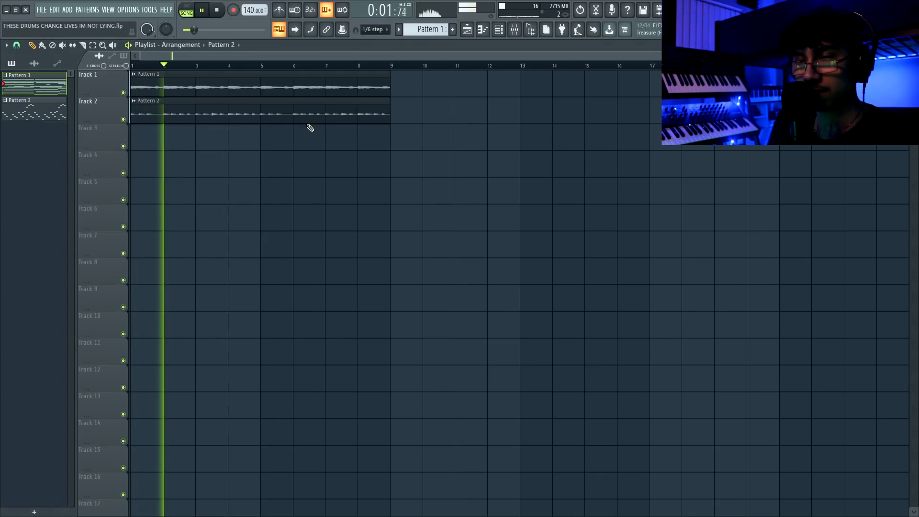
{"action": "key", "text": "ctrl+s"}
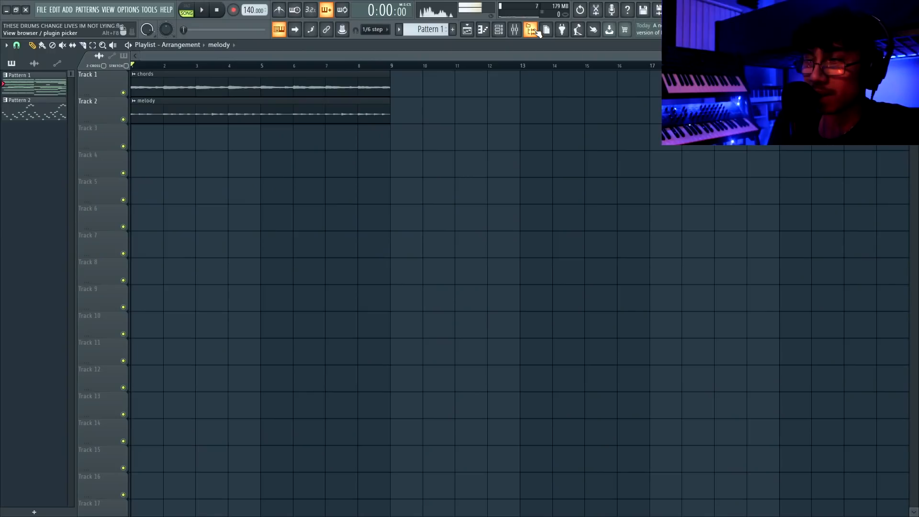
- Load 808 4, SNARE 5, SNARE 2, HI HAT 5 and KICK 4 from the DRILL ESSENTIALS folder into new channels
{"action": "left_click", "coordinate": [81, 195]}
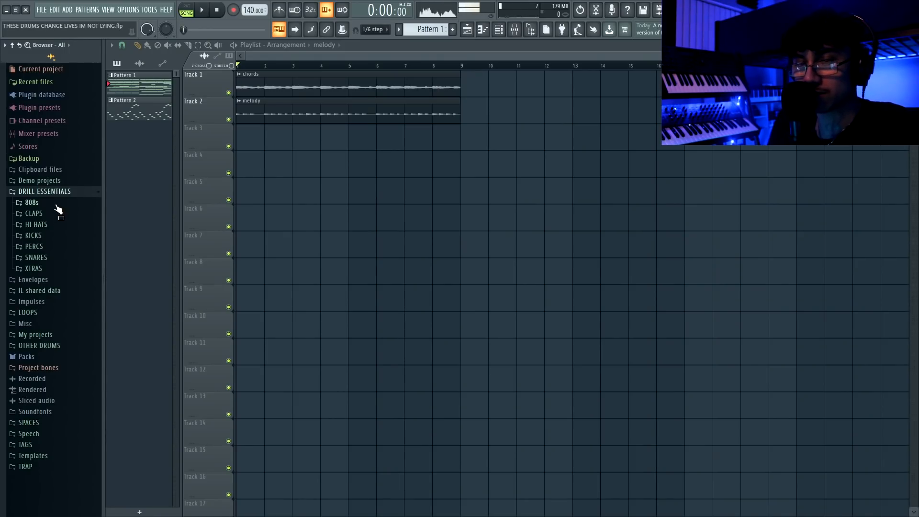
{"action": "left_click", "coordinate": [56, 204]}
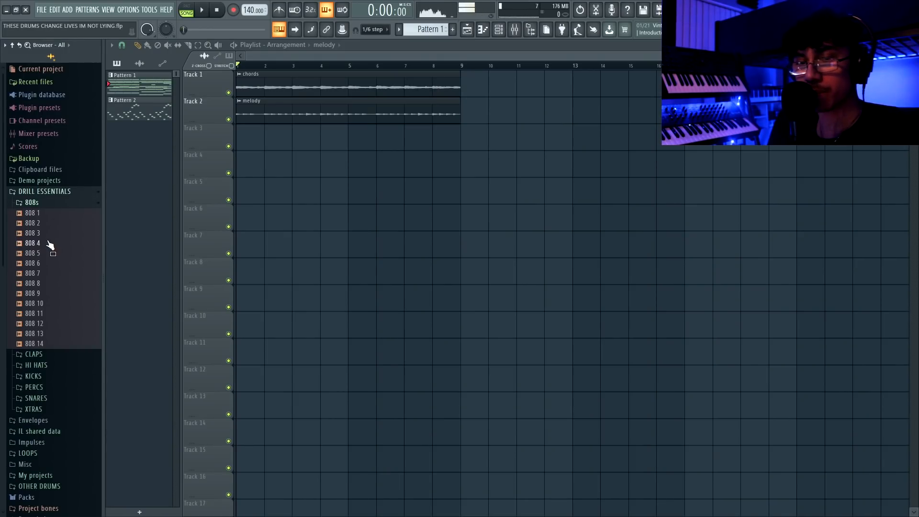
{"action": "left_click", "coordinate": [54, 259]}
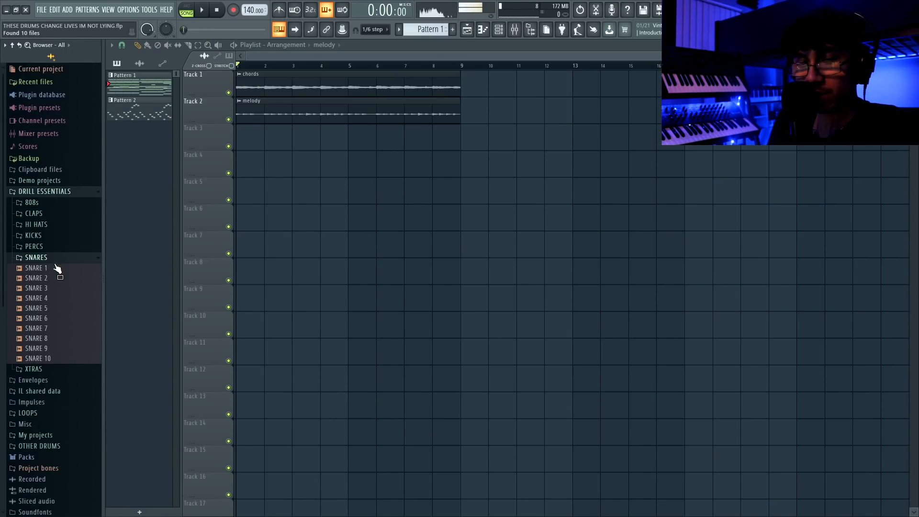
{"action": "right_click", "coordinate": [62, 277]}
{"action": "left_click", "coordinate": [77, 287]}
{"action": "left_click", "coordinate": [47, 224]}
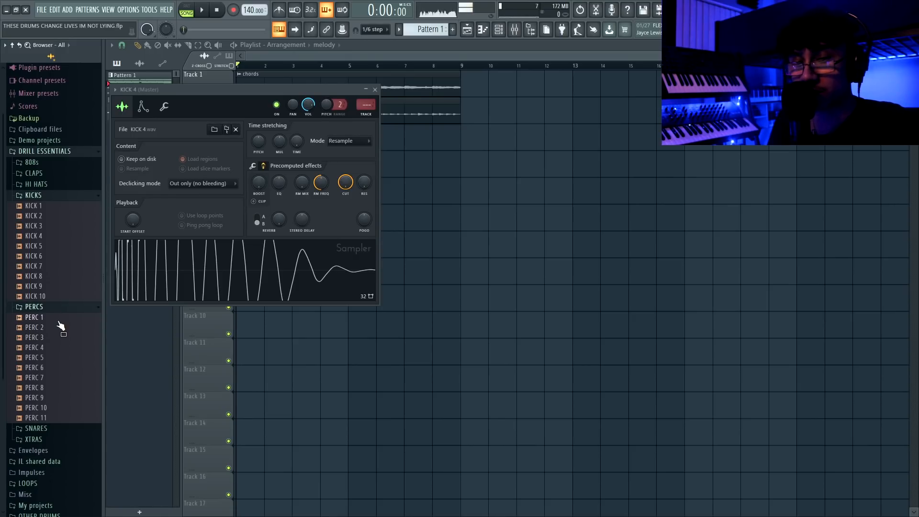
- Load PERC 5 and XTRA 1 from the DRILL ESSENTIALS folder into new channels
{"action": "scroll", "coordinate": [60, 326], "scroll_direction": "down", "scroll_amount": 1}
{"action": "right_click", "coordinate": [52, 335]}
{"action": "left_click", "coordinate": [86, 347]}
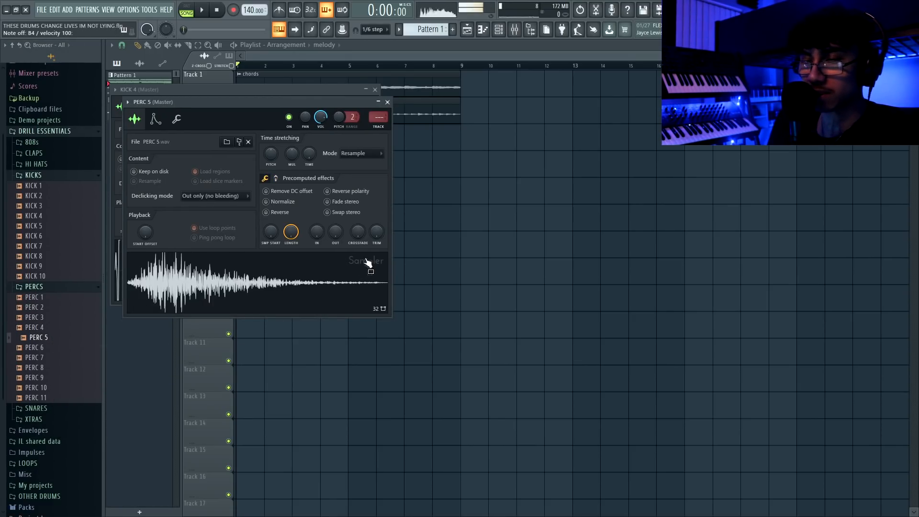
{"action": "right_click", "coordinate": [48, 330]}
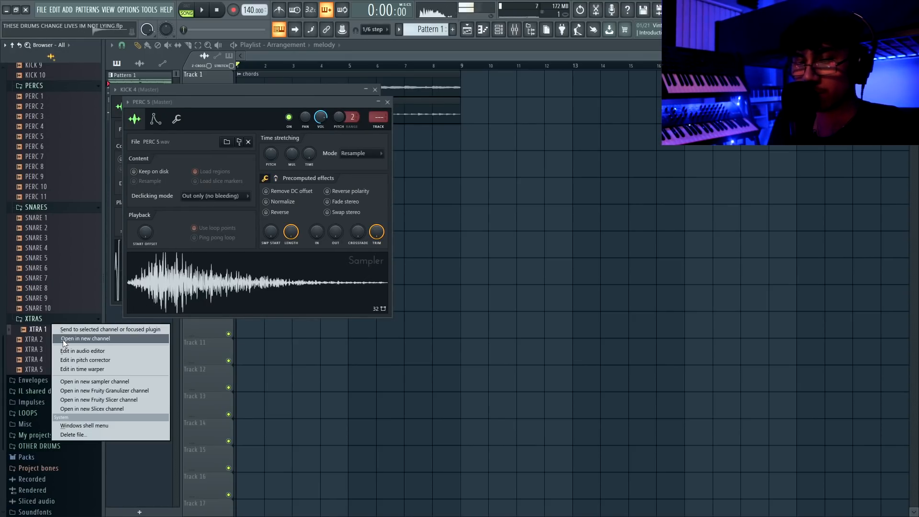
{"action": "left_click", "coordinate": [64, 340]}
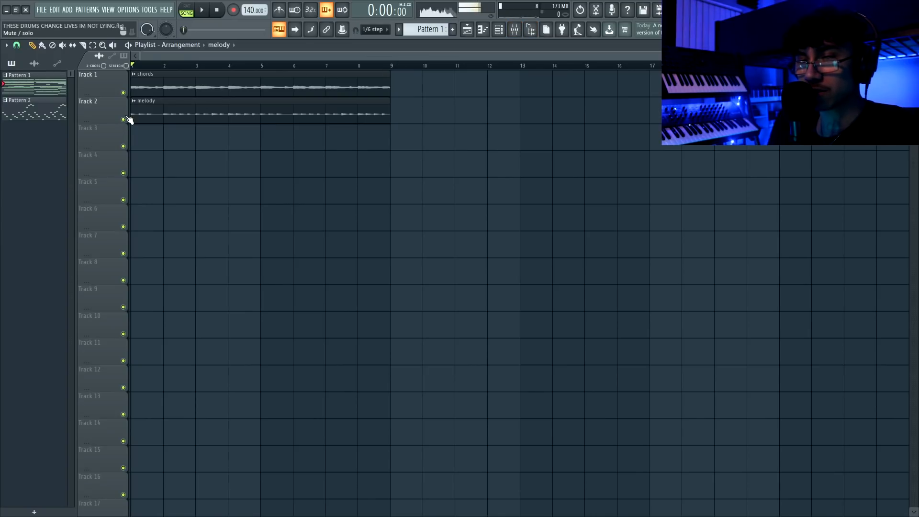
- Mute the melody track and program SNARE 5 hits on steps 9 and 29 of Pattern 3, with the metronome on
{"action": "left_click", "coordinate": [126, 119]}
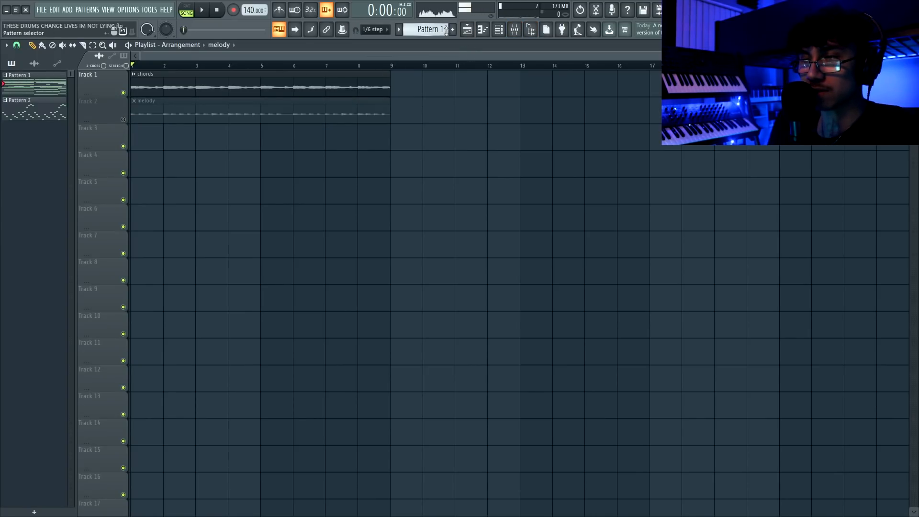
{"action": "left_click", "coordinate": [498, 30]}
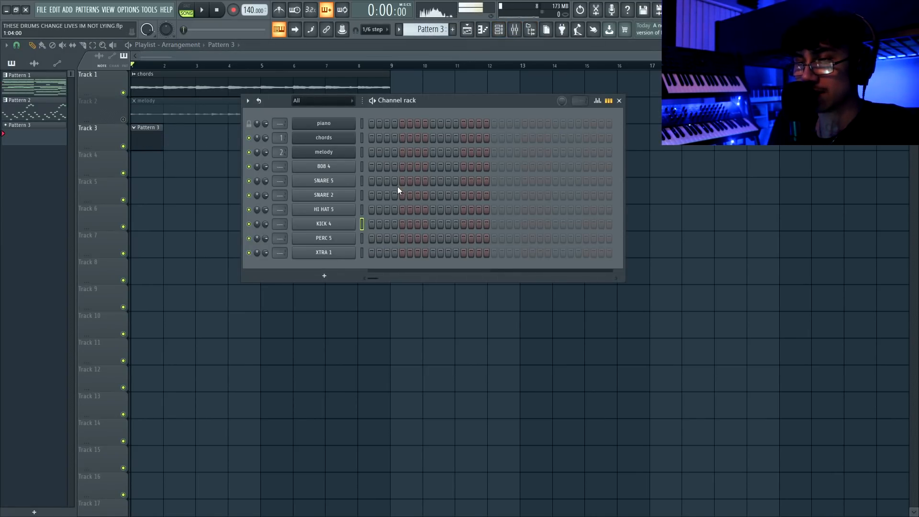
{"action": "left_click", "coordinate": [432, 182]}
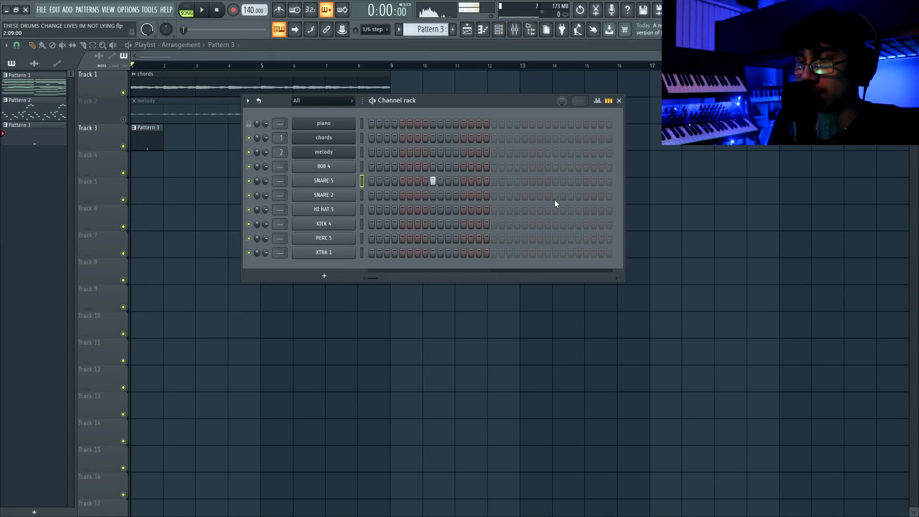
{"action": "left_click", "coordinate": [555, 181]}
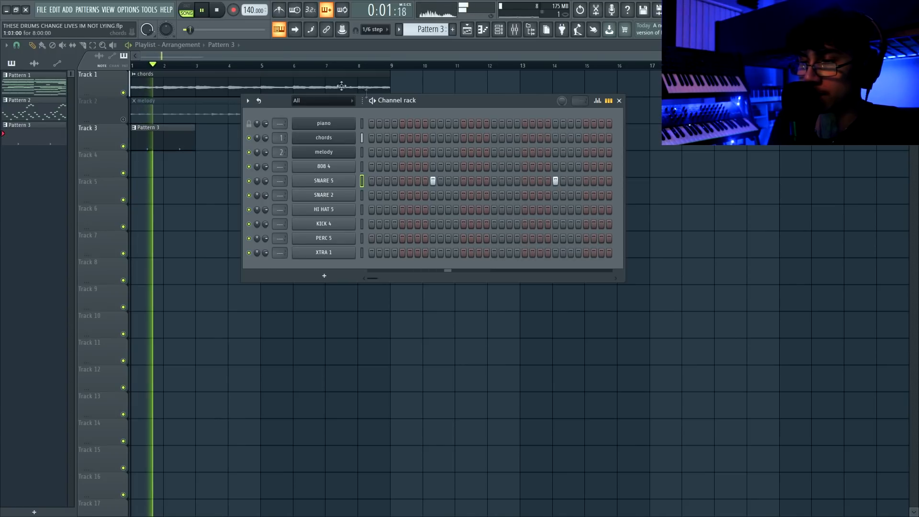
{"action": "left_click", "coordinate": [279, 10]}
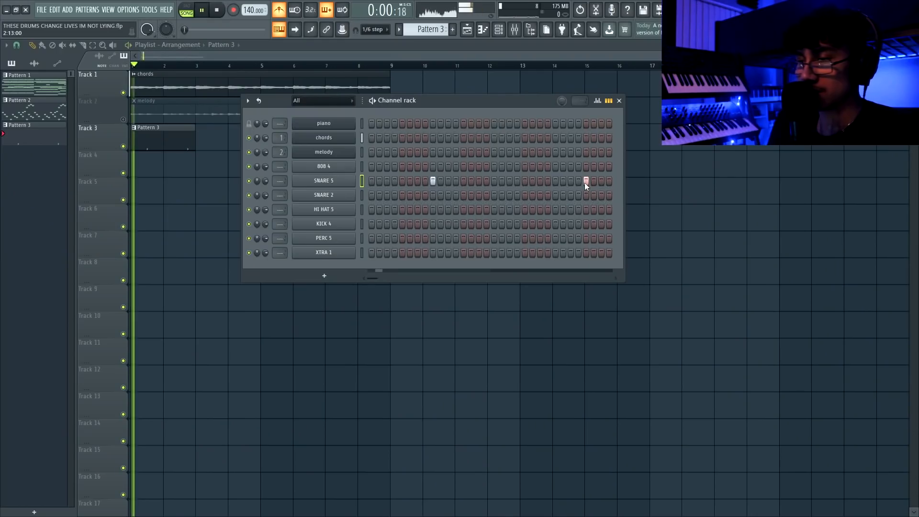
{"action": "key", "text": "F6"}
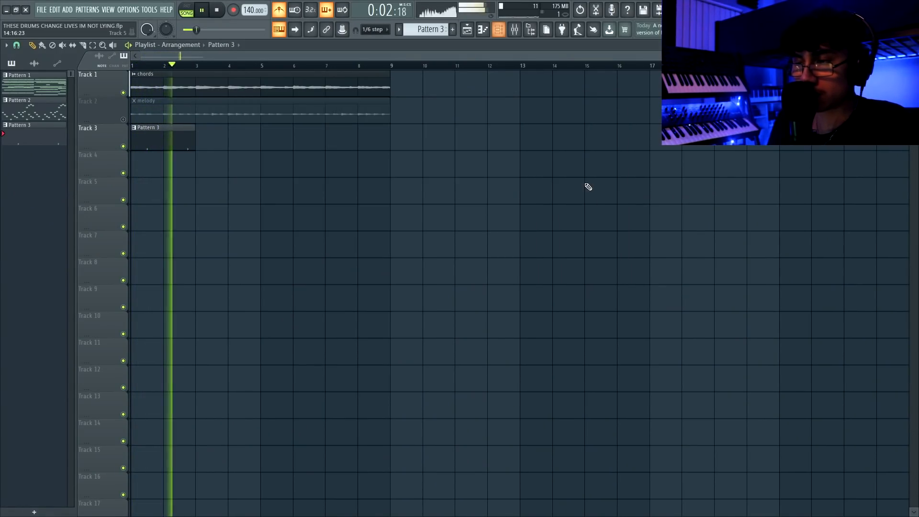
- Copy the Pattern 3 clip to bar 3 on track 3 and make the copy a unique pattern
{"action": "left_click_drag", "start_coordinate": [161, 148], "coordinate": [227, 139], "text": "shift"}
{"action": "key", "text": "space"}
{"action": "left_click", "coordinate": [198, 128]}
{"action": "left_click", "coordinate": [222, 191]}
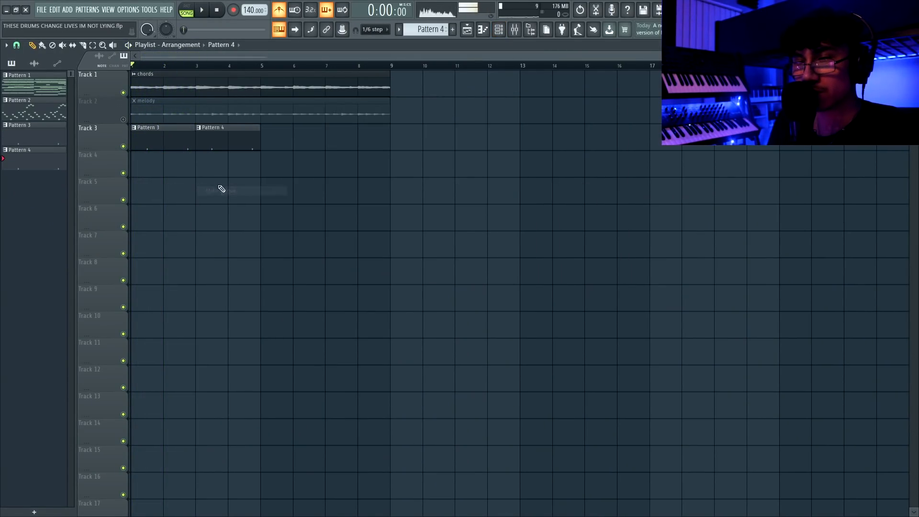
- Add a SNARE 5 hit on step 23 of the bar 3 pattern, keeping steps 9 and 29, and play it
{"action": "key", "text": "F6"}
{"action": "key", "text": "space"}
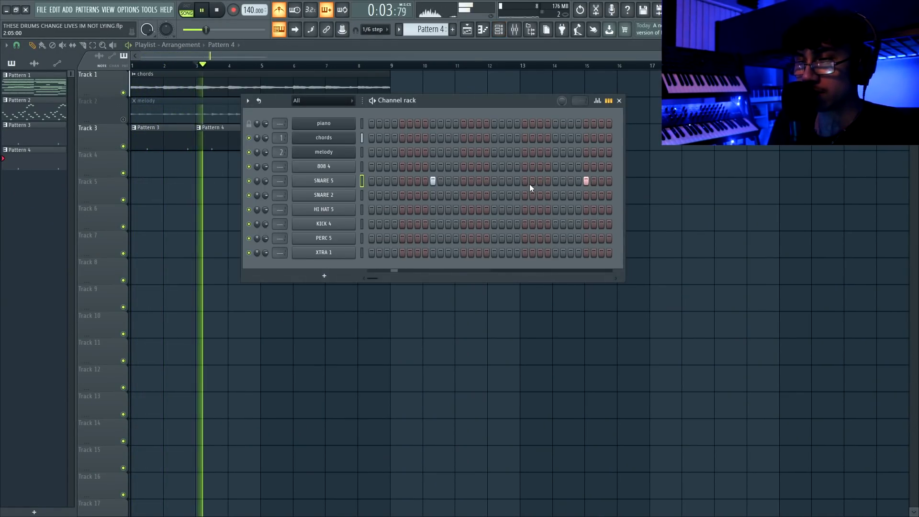
{"action": "left_click", "coordinate": [541, 181]}
{"action": "left_click", "coordinate": [585, 181]}
{"action": "key", "text": "F6"}
{"action": "key", "text": "space"}
{"action": "key", "text": "F6"}
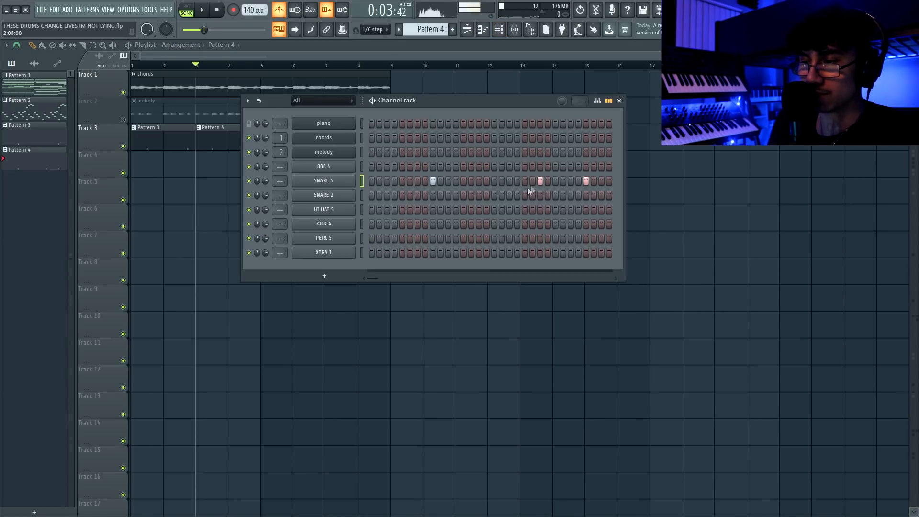
{"action": "key", "text": "F6"}
{"action": "key", "text": "space"}
- Fill bars 5 to 8 with Pattern 3 clips, making the bar 7 clip unique with an added SNARE 5 hit on step 25
{"action": "left_click_drag", "start_coordinate": [173, 142], "coordinate": [373, 142]}
{"action": "key", "text": "space"}
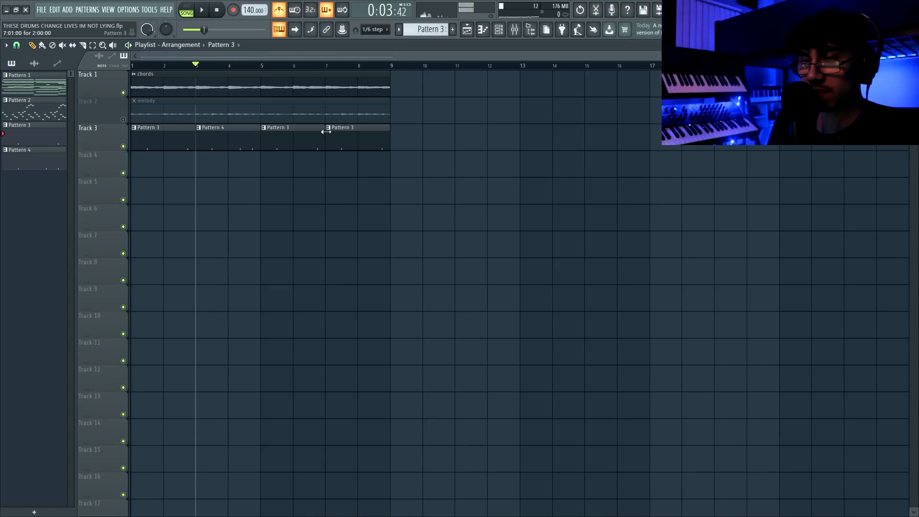
{"action": "left_click", "coordinate": [327, 128]}
{"action": "left_click", "coordinate": [360, 188]}
{"action": "key", "text": "F6"}
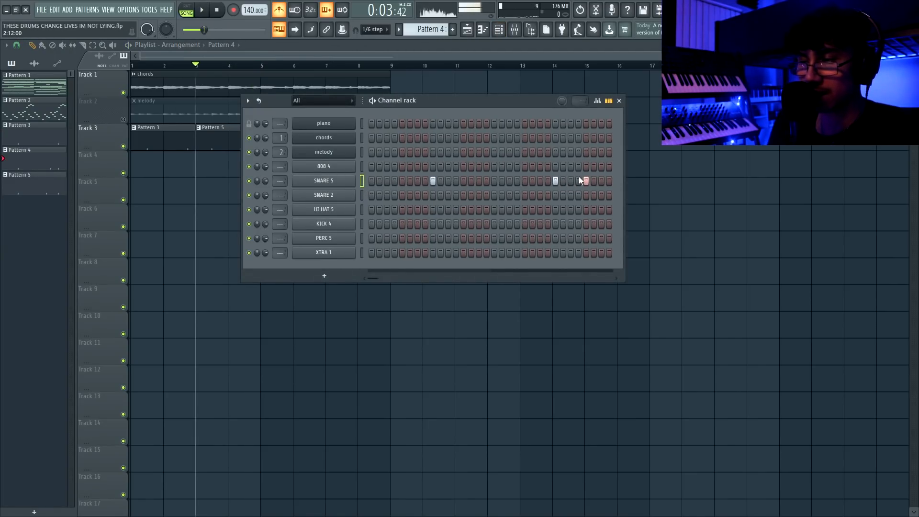
{"action": "key", "text": "F6"}
{"action": "key", "text": "space"}
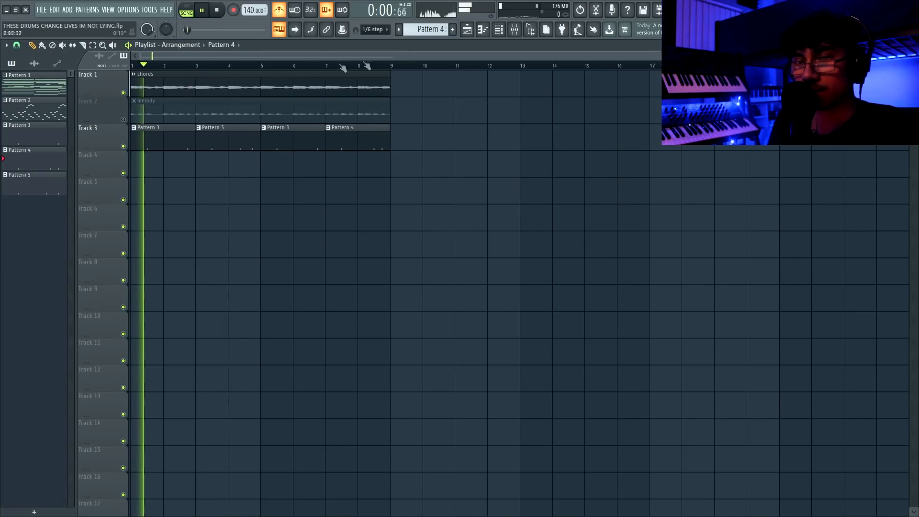
- Create a new empty pattern and place it at bar 1 on track 4
{"action": "left_click", "coordinate": [452, 29]}
{"action": "left_click", "coordinate": [463, 41]}
{"action": "left_click", "coordinate": [143, 162]}
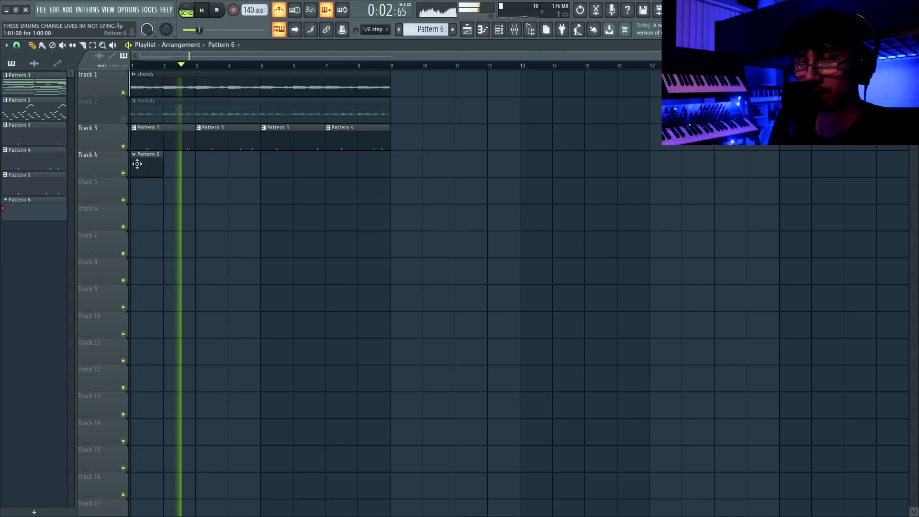
- Program HI HAT 5 hits on steps 1, 4, 7, 13, 17, 20, 23, 29 and 31 of Pattern 6
{"action": "key", "text": "F6"}
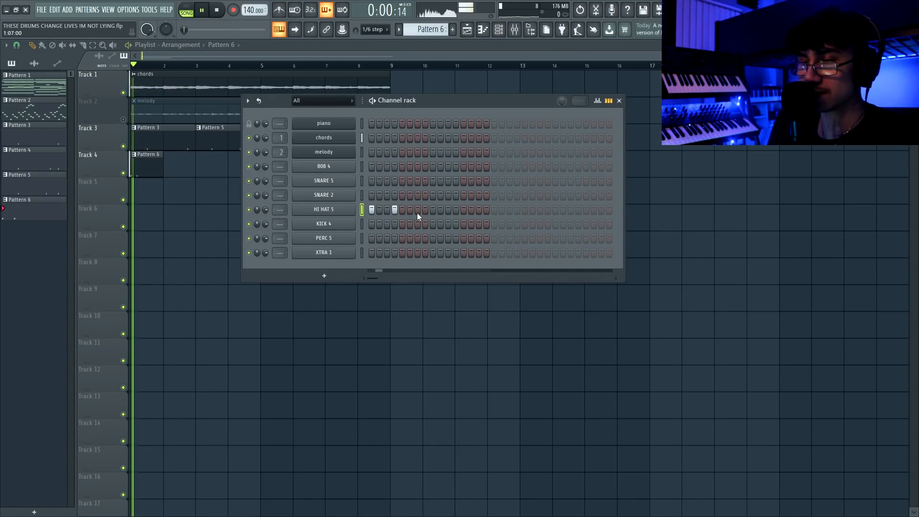
{"action": "left_click", "coordinate": [418, 212]}
{"action": "left_click", "coordinate": [464, 210]}
{"action": "left_click", "coordinate": [478, 209]}
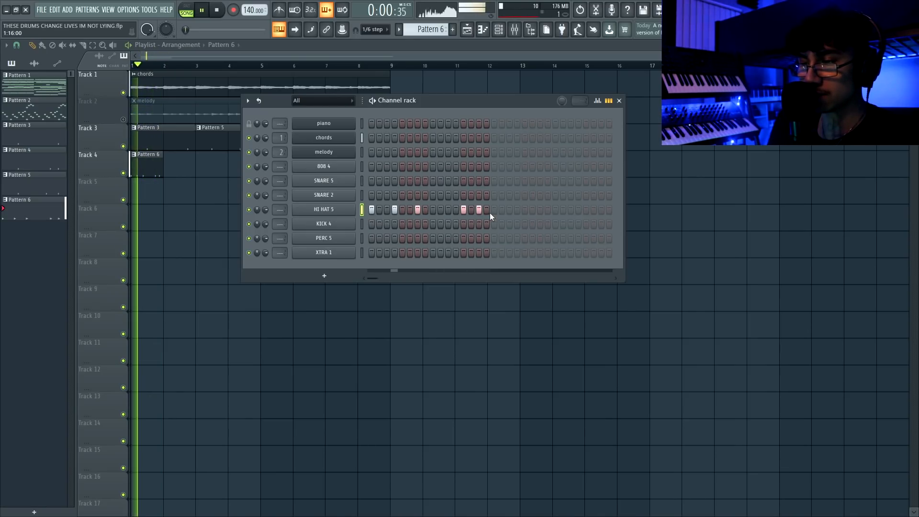
{"action": "left_click", "coordinate": [493, 211]}
{"action": "left_click", "coordinate": [517, 211]}
{"action": "left_click", "coordinate": [540, 210]}
{"action": "left_click", "coordinate": [572, 209]}
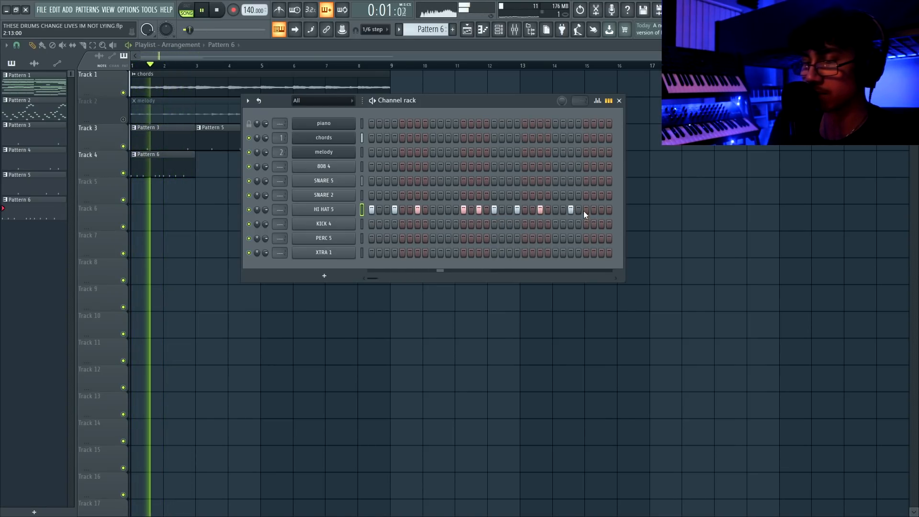
{"action": "left_click", "coordinate": [478, 211]}
{"action": "left_click", "coordinate": [587, 210]}
{"action": "left_click", "coordinate": [601, 210]}
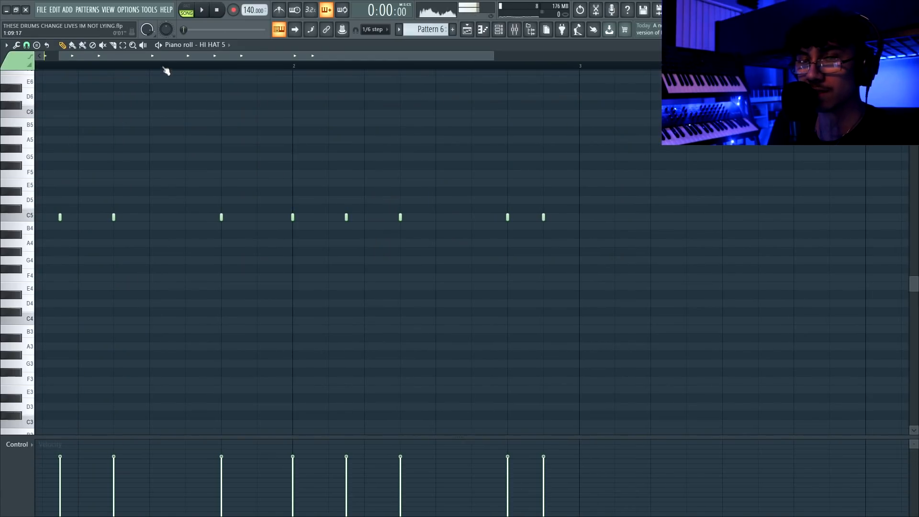
- Enlarge the piano roll's velocity lane and lower the velocities of the HI HAT 5 hits on steps 4, 20 and 31
{"action": "left_click_drag", "start_coordinate": [160, 56], "coordinate": [122, 57]}
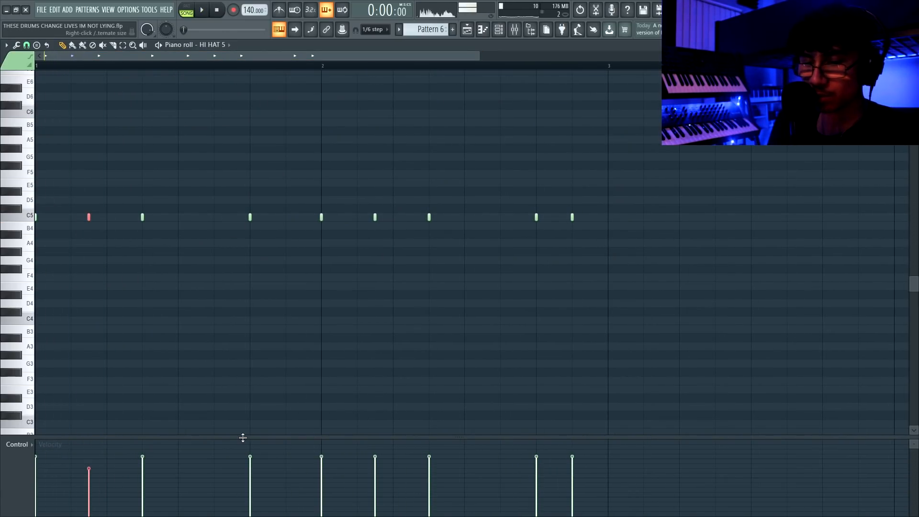
{"action": "left_click_drag", "start_coordinate": [242, 437], "coordinate": [250, 316]}
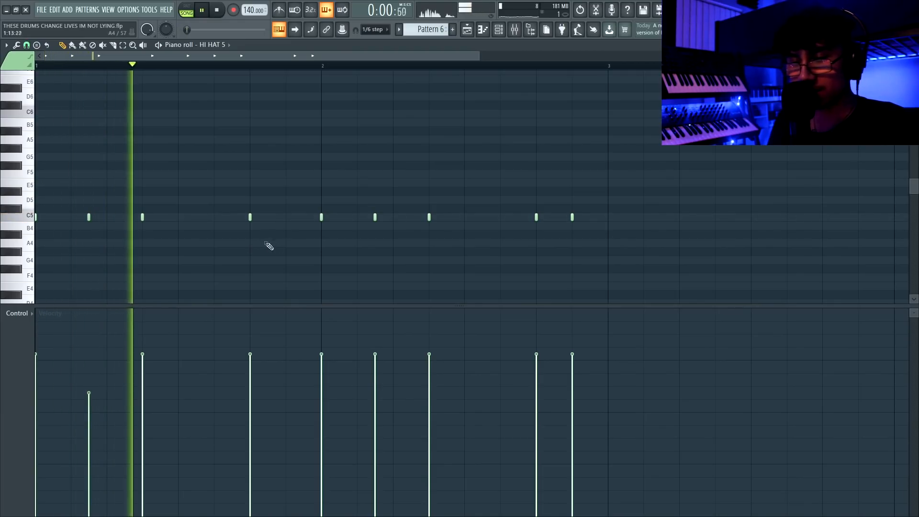
{"action": "scroll", "coordinate": [375, 218], "scroll_direction": "down", "scroll_amount": 5}
{"action": "scroll", "coordinate": [572, 217], "scroll_direction": "down", "scroll_amount": 5}
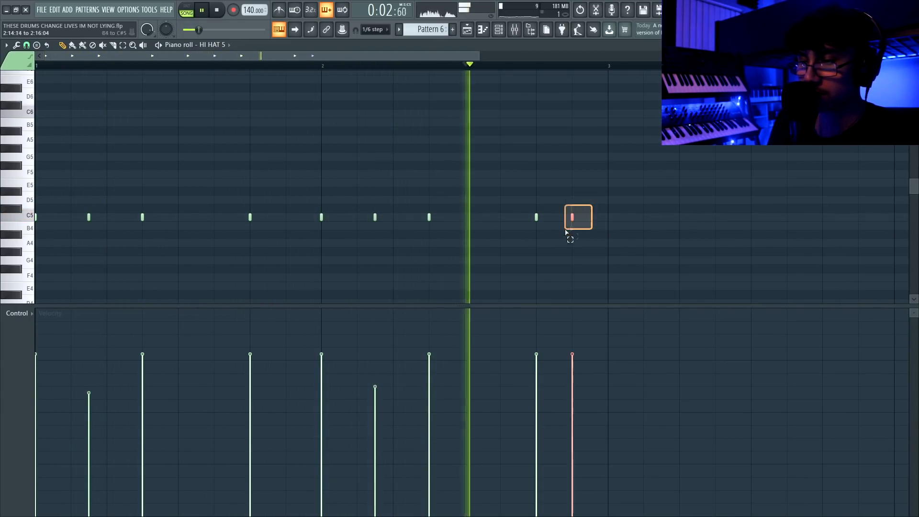
{"action": "key", "text": "space"}
- Set the piano roll snap to 1/2 step and paint a four-note C5 hi-hat roll starting at step 11 of bar 2
{"action": "left_click", "coordinate": [26, 44]}
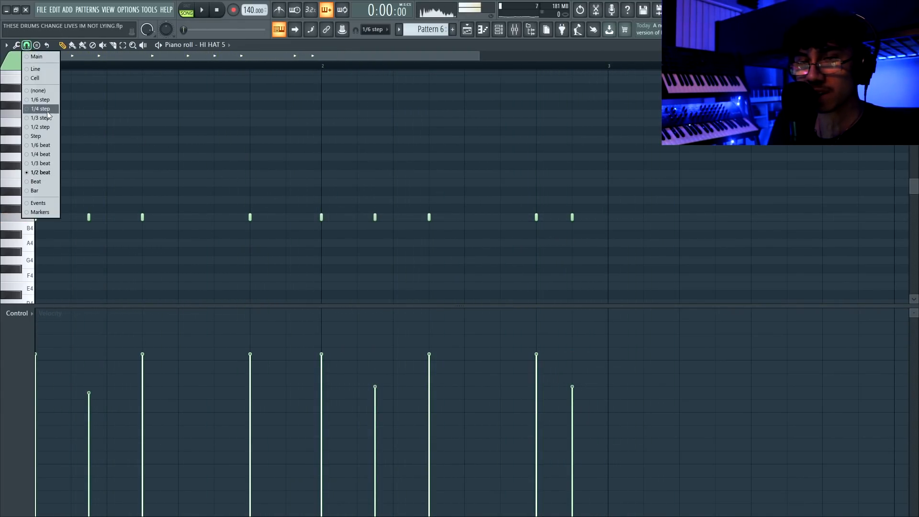
{"action": "left_click", "coordinate": [41, 127]}
{"action": "key", "text": "space"}
{"action": "scroll", "coordinate": [375, 178], "scroll_direction": "down", "scroll_amount": 2}
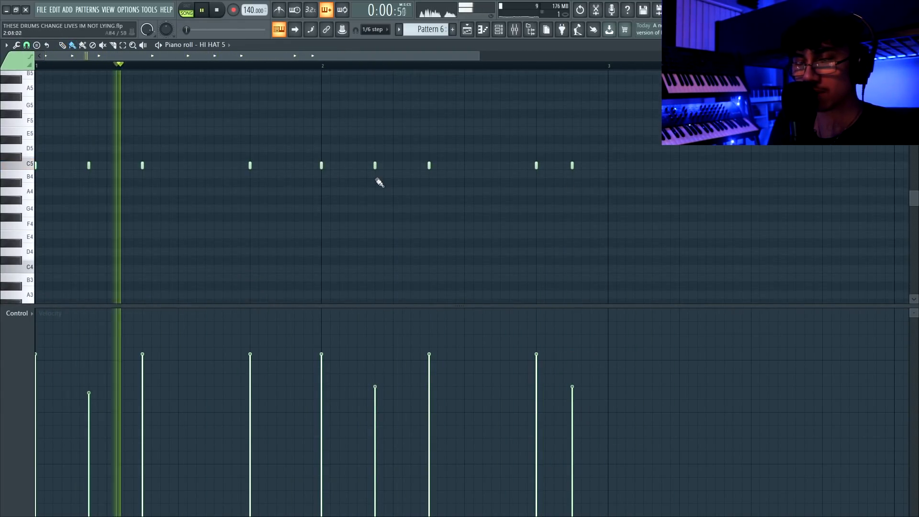
{"action": "scroll", "coordinate": [375, 178], "scroll_direction": "up", "scroll_amount": 3}
{"action": "key", "text": "space"}
{"action": "key", "text": "space"}
{"action": "left_click_drag", "start_coordinate": [610, 166], "coordinate": [660, 166]}
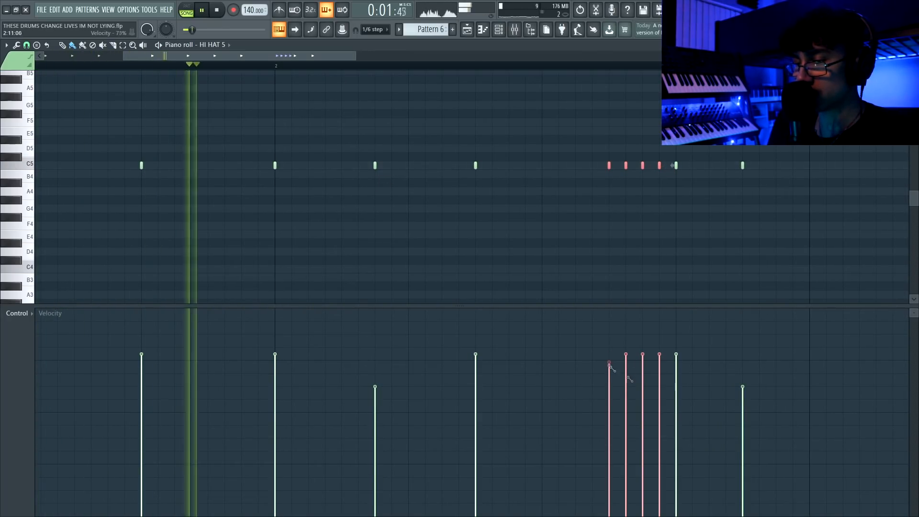
- Ramp down the velocities of the four-note hi-hat roll and pan its notes alternately left and right
{"action": "left_click_drag", "start_coordinate": [608, 367], "coordinate": [667, 465]}
{"action": "key", "text": "space"}
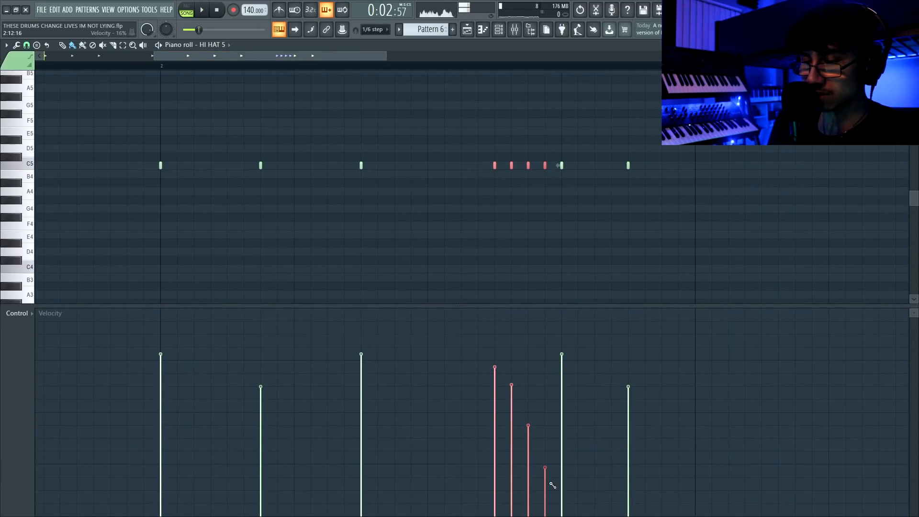
{"action": "left_click", "coordinate": [16, 312]}
{"action": "left_click", "coordinate": [24, 326]}
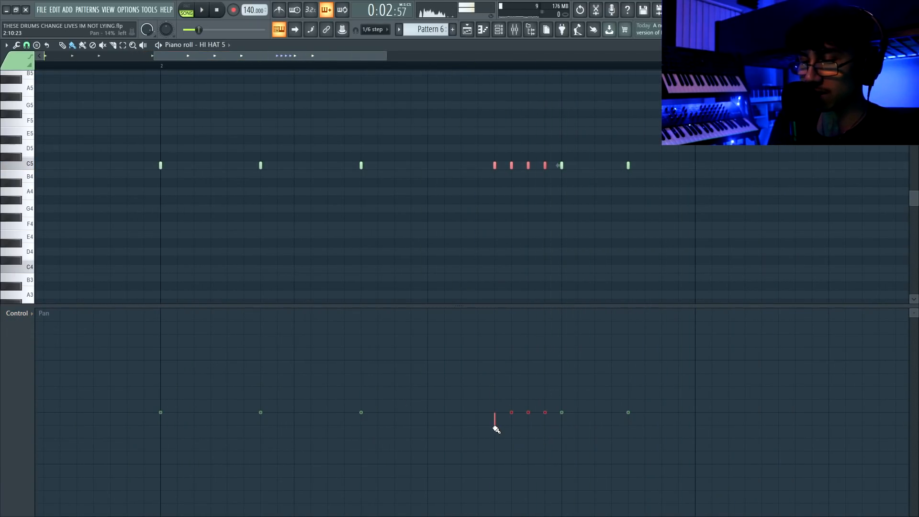
{"action": "scroll", "coordinate": [510, 254], "scroll_direction": "down", "scroll_amount": 2}
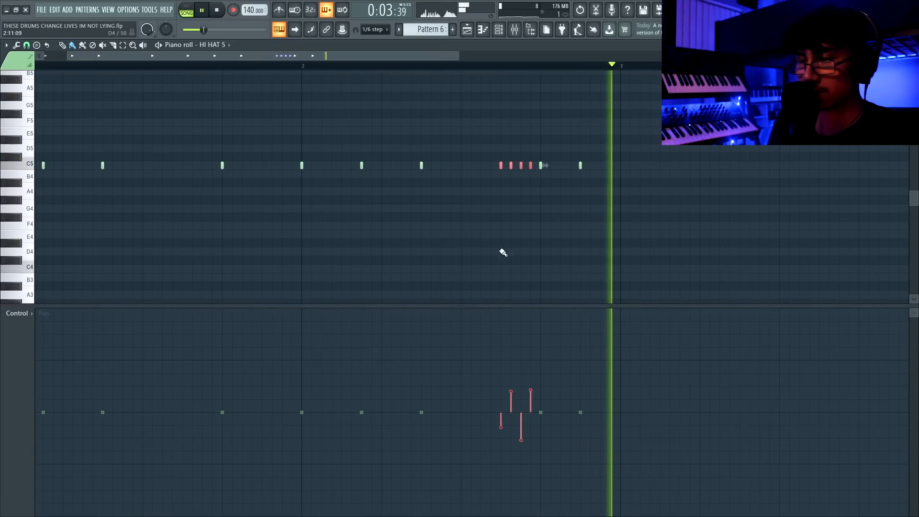
- Add two F4 hi-hat notes on steps 1 and 7 of bar 2 and lower their velocities
{"action": "left_click", "coordinate": [22, 326]}
{"action": "left_click", "coordinate": [32, 342]}
{"action": "key", "text": "space"}
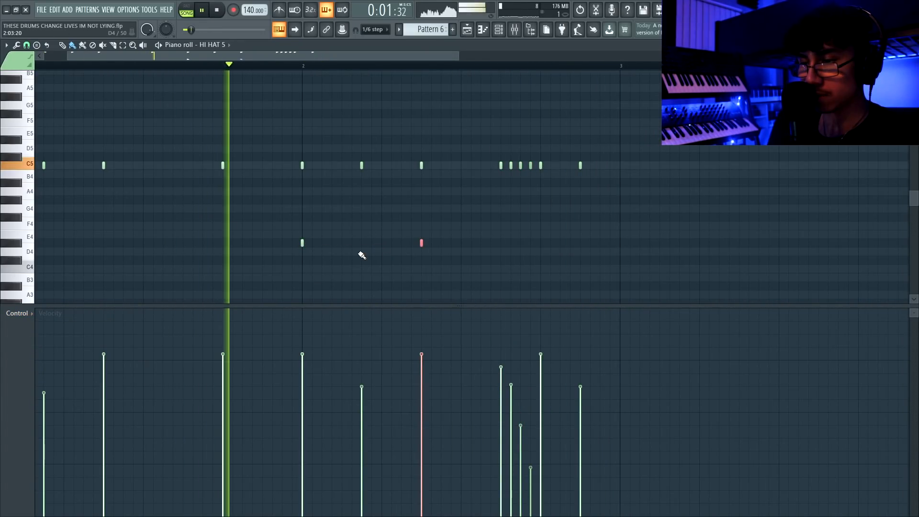
{"action": "key", "text": "shift+Left"}
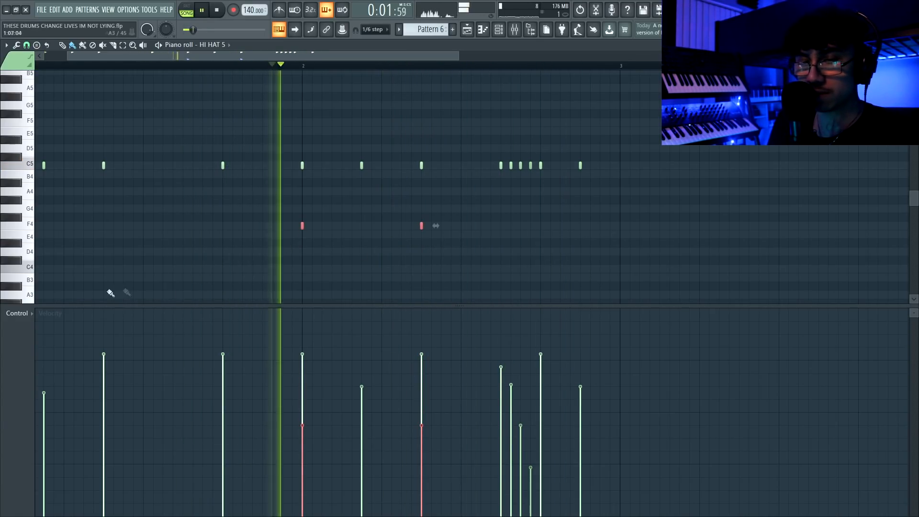
{"action": "left_click", "coordinate": [17, 313]}
{"action": "left_click", "coordinate": [72, 352]}
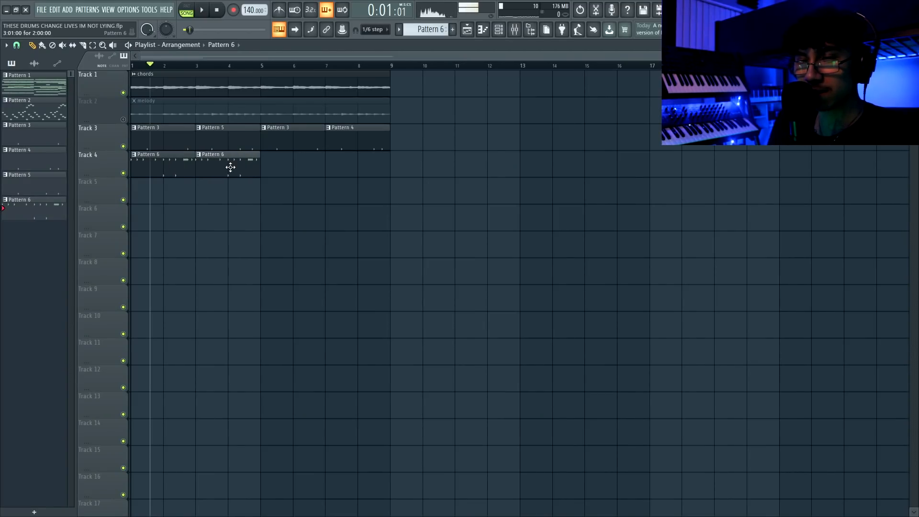
- Make the Pattern 6 clip at bar 3 unique and rework its hi-hats with three 1/3-step C5 notes after step 13 of bar 2
{"action": "left_click", "coordinate": [197, 154]}
{"action": "left_click", "coordinate": [222, 216]}
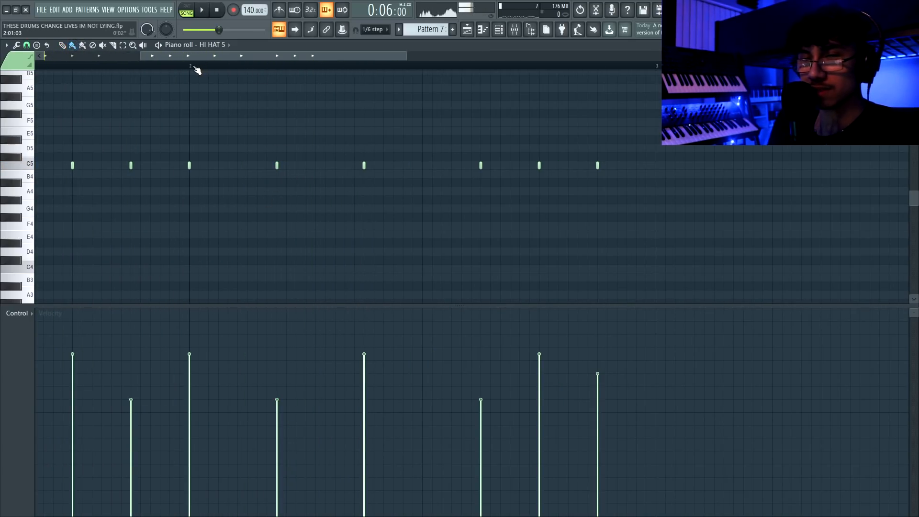
{"action": "key", "text": "space"}
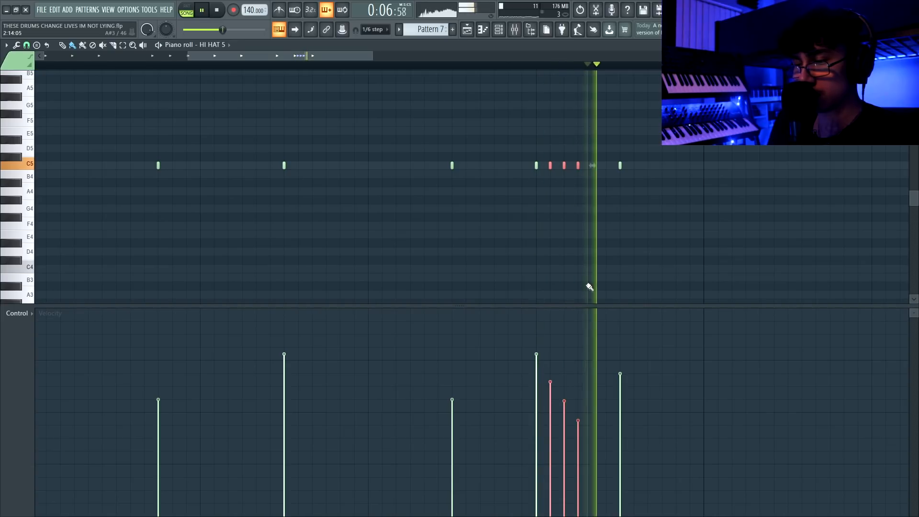
{"action": "key", "text": "space"}
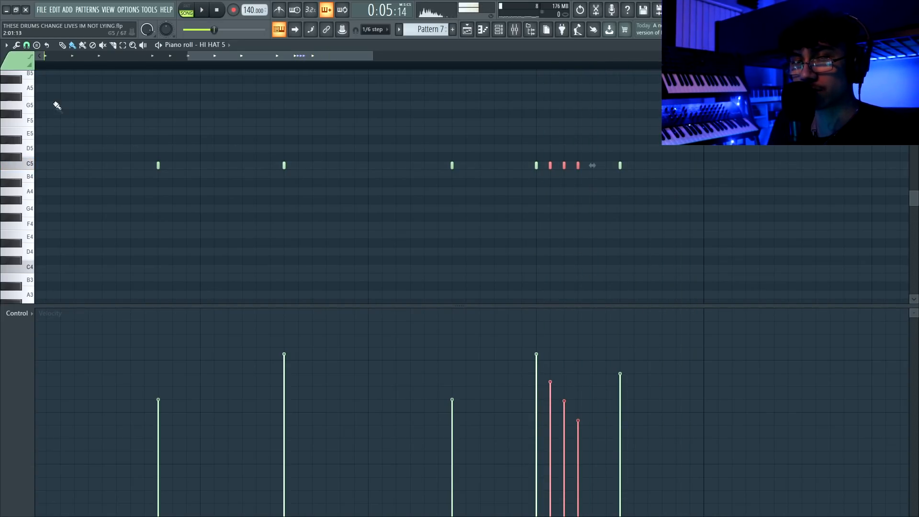
- Pan the three added hi-hat notes alternately left and right and steepen their descending velocity ramp
{"action": "left_click", "coordinate": [26, 45]}
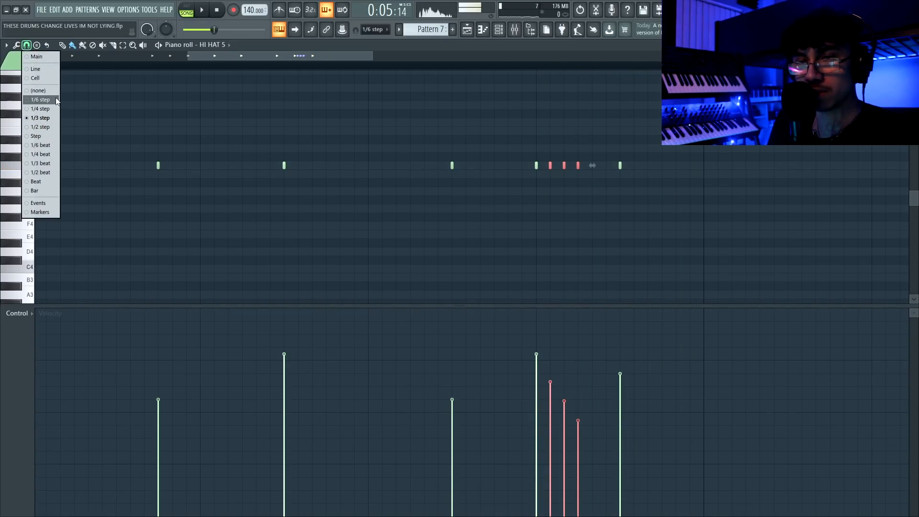
{"action": "left_click", "coordinate": [40, 99]}
{"action": "key", "text": "space"}
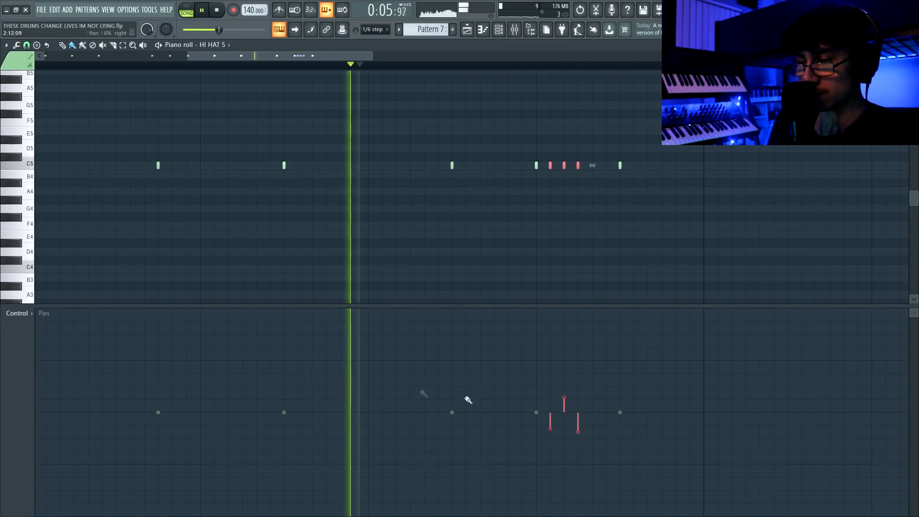
{"action": "left_click", "coordinate": [17, 313]}
{"action": "left_click", "coordinate": [37, 341]}
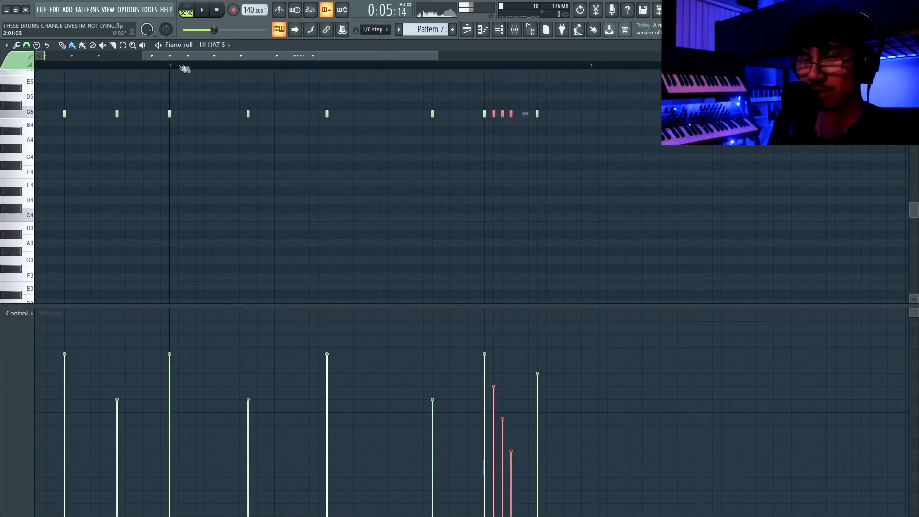
- Paint an eight-note D4 hi-hat roll from step 9 of bar 2 with gradually descending velocities
{"action": "left_click_drag", "start_coordinate": [196, 57], "coordinate": [138, 57]}
{"action": "key", "text": "space"}
{"action": "left_click_drag", "start_coordinate": [547, 200], "coordinate": [609, 202]}
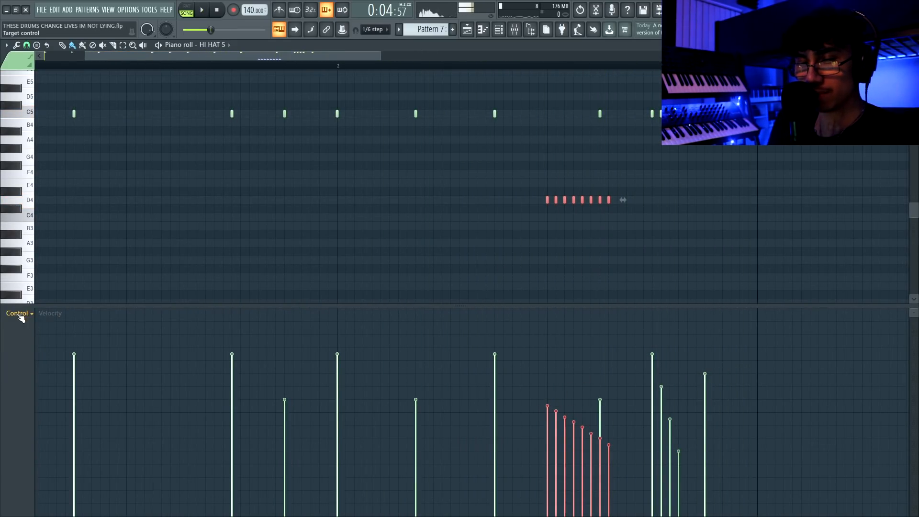
- Pan the eight notes of the D4 hi-hat roll alternately left and right
{"action": "left_click", "coordinate": [18, 313]}
{"action": "left_click", "coordinate": [23, 330]}
{"action": "left_click_drag", "start_coordinate": [573, 390], "coordinate": [574, 390]}
{"action": "left_click", "coordinate": [597, 388]}
{"action": "left_click", "coordinate": [591, 383]}
{"action": "left_click", "coordinate": [601, 442]}
{"action": "key", "text": "space"}
{"action": "key", "text": "space"}
{"action": "left_click", "coordinate": [610, 384]}
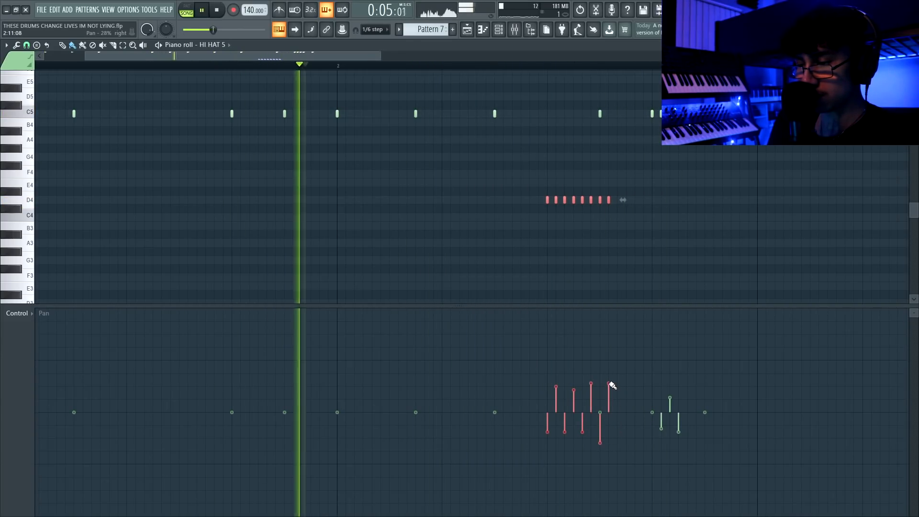
{"action": "key", "text": "space"}
- Raise the low hi-hat roll to F4, trim it to seven notes, and lower the step 15 hit of bar 1 to B4
{"action": "left_click", "coordinate": [20, 312]}
{"action": "left_click", "coordinate": [34, 341]}
{"action": "key", "text": "space"}
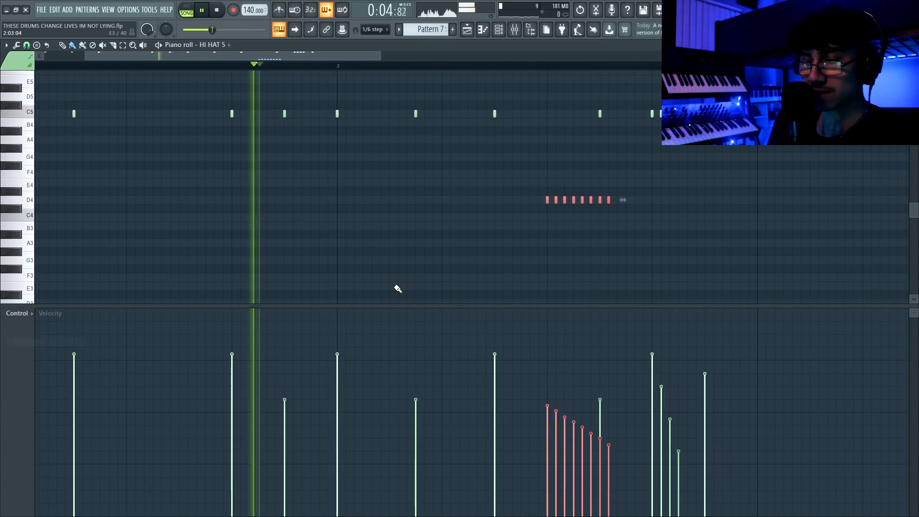
{"action": "scroll", "coordinate": [402, 262], "scroll_direction": "down", "scroll_amount": 2}
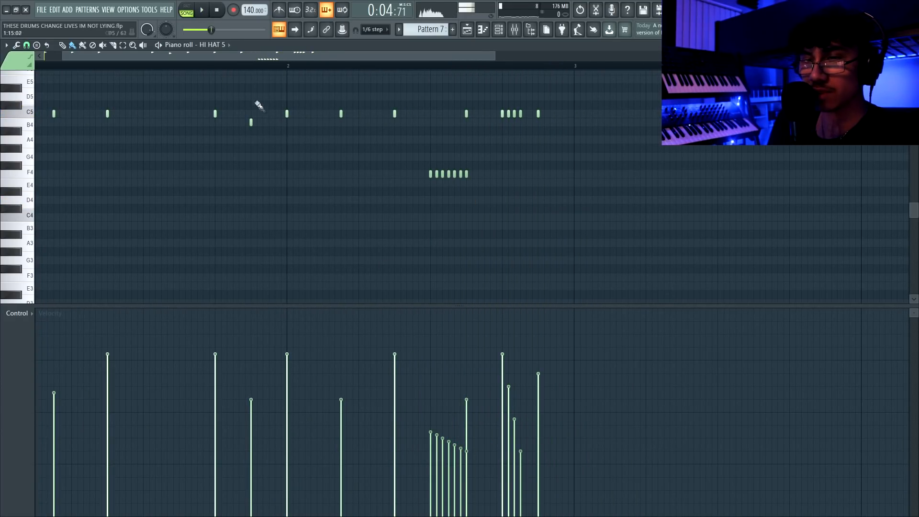
- Repeat Patterns 6 and 7 at bars 5 and 7 on track 4 and place a new empty pattern at bar 1 of track 5
{"action": "key", "text": "space"}
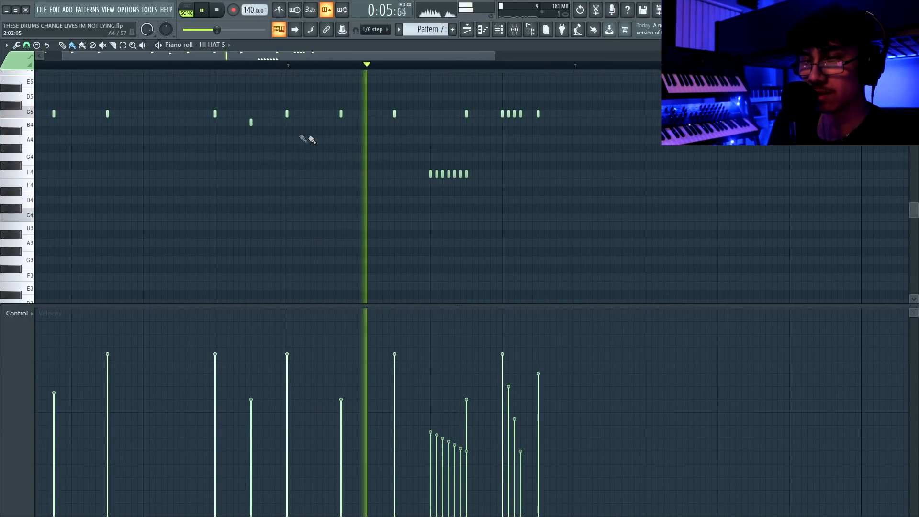
{"action": "key", "text": "space"}
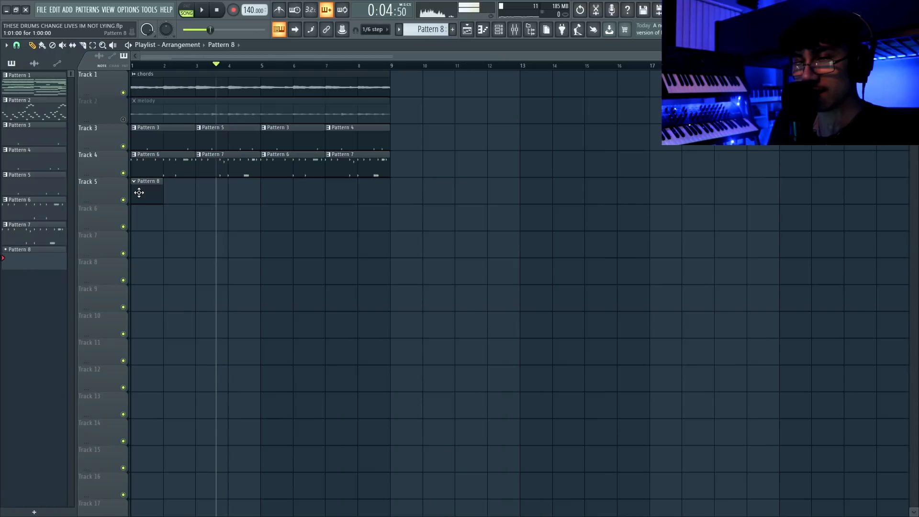
- Program SNARE 2 hits on steps 1, 4, 7, 17, 20, 23 and 29 of Pattern 8
{"action": "key", "text": "F6"}
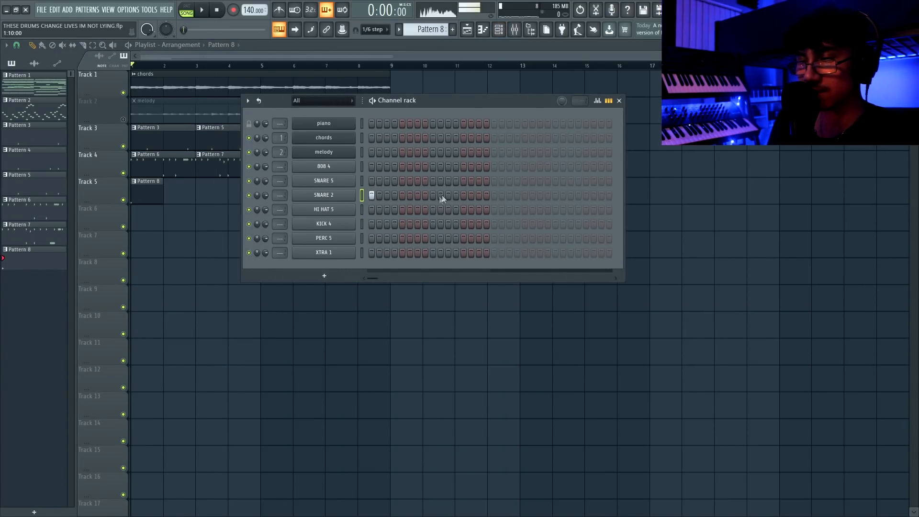
{"action": "left_click", "coordinate": [417, 195]}
{"action": "key", "text": "space"}
{"action": "left_click", "coordinate": [493, 195]}
{"action": "left_click", "coordinate": [517, 195]}
{"action": "left_click", "coordinate": [540, 195]}
{"action": "left_click", "coordinate": [585, 195]}
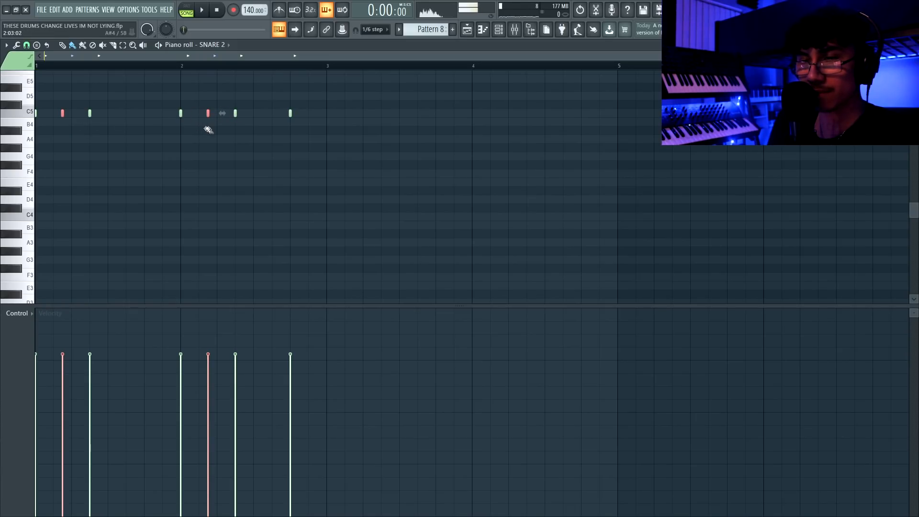
- Lower the SNARE 2 velocities on steps 4, 20 and 23, and place a unique copy of the pattern at bar 3 of track 5
{"action": "key", "text": "space"}
{"action": "key", "text": "F5"}
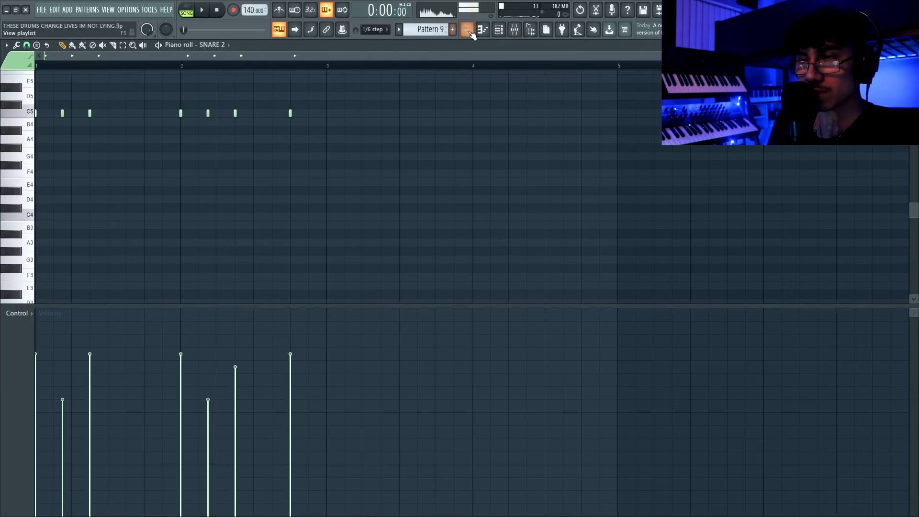
{"action": "left_click", "coordinate": [465, 30]}
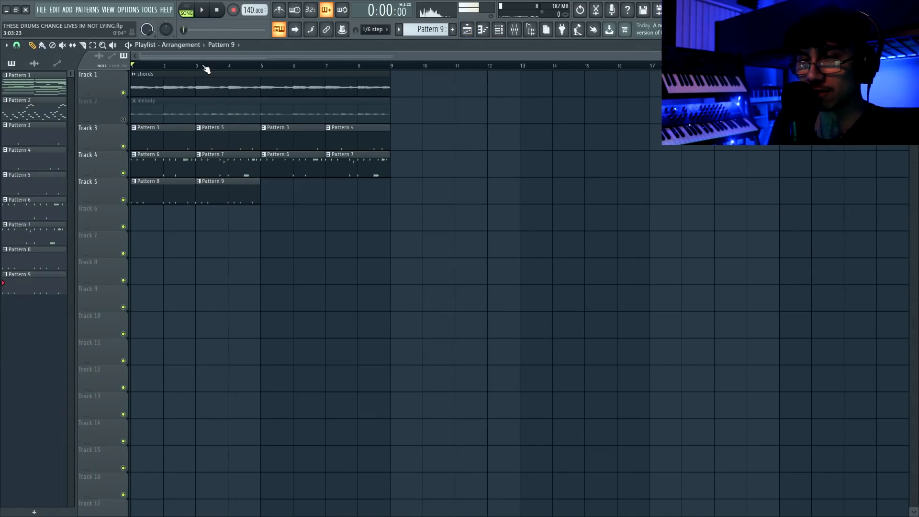
- Add SNARE 2 hits to Pattern 9 on step 15 of bar 1 and, pitched to A#5, on step 9 of bar 2
{"action": "left_click", "coordinate": [204, 66]}
{"action": "key", "text": "space"}
{"action": "key", "text": "F6"}
{"action": "left_click", "coordinate": [480, 195]}
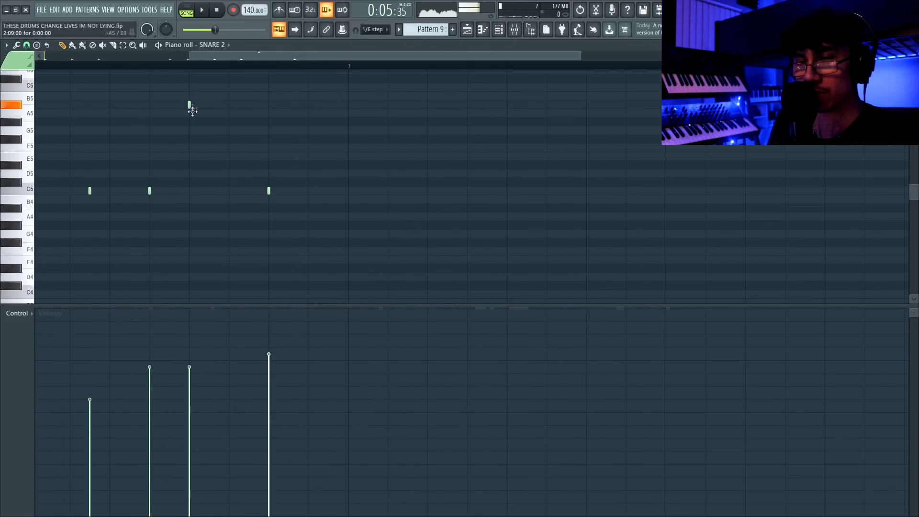
{"action": "key", "text": "space"}
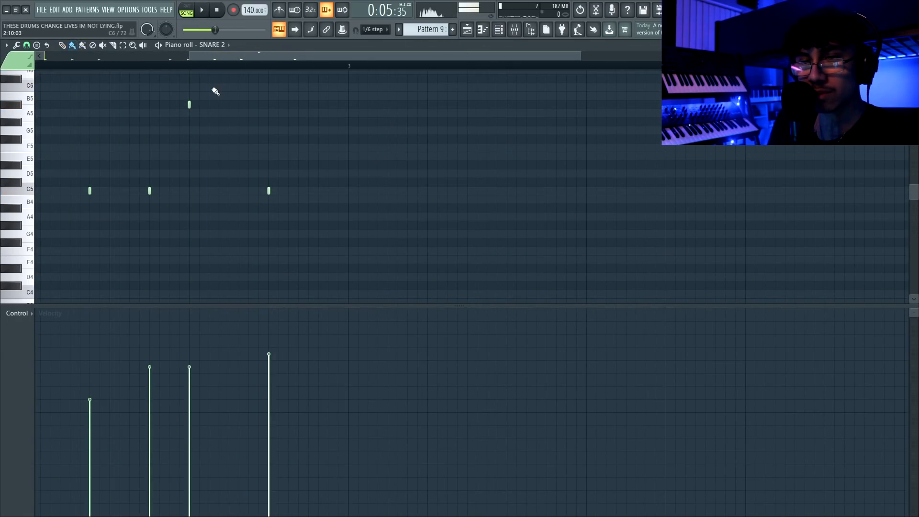
{"action": "key", "text": "space"}
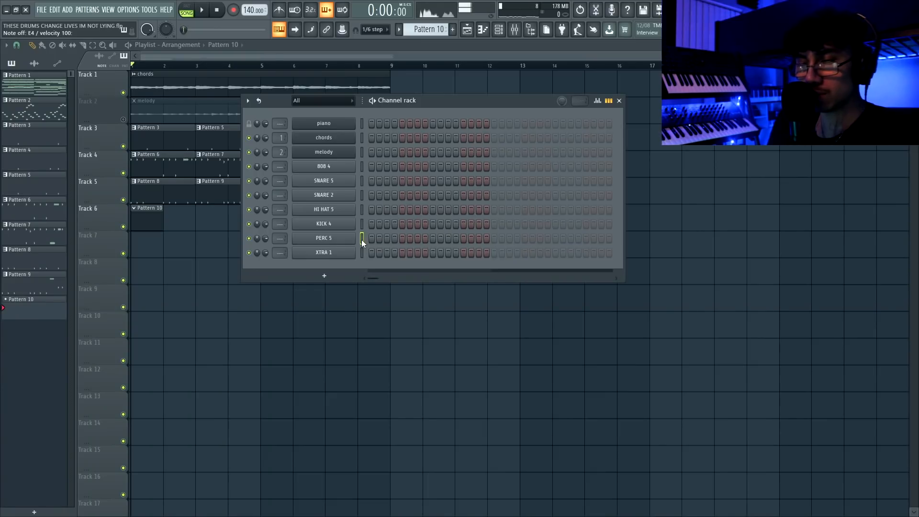
- Program a PERC 5 hit on step 19 of Pattern 10 and repeat the pattern at bar 3 of track 6
{"action": "key", "text": "space"}
{"action": "left_click", "coordinate": [510, 238]}
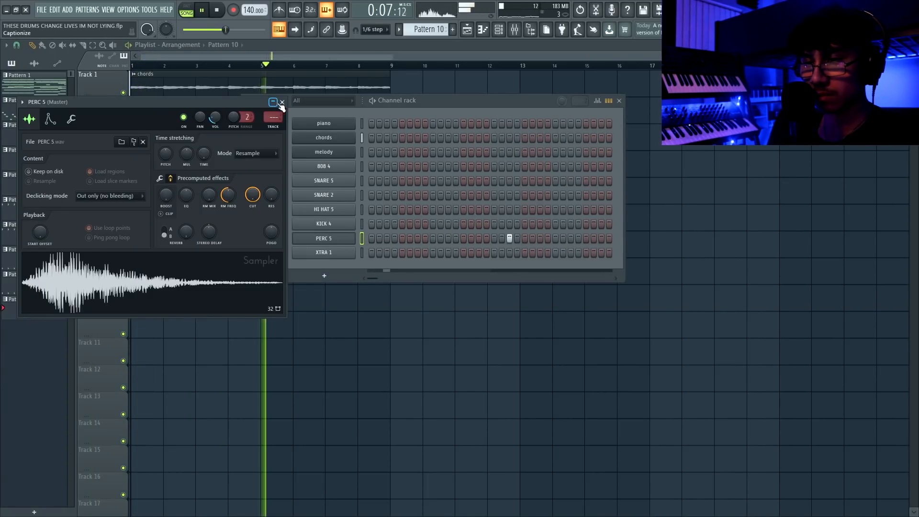
{"action": "left_click", "coordinate": [282, 102]}
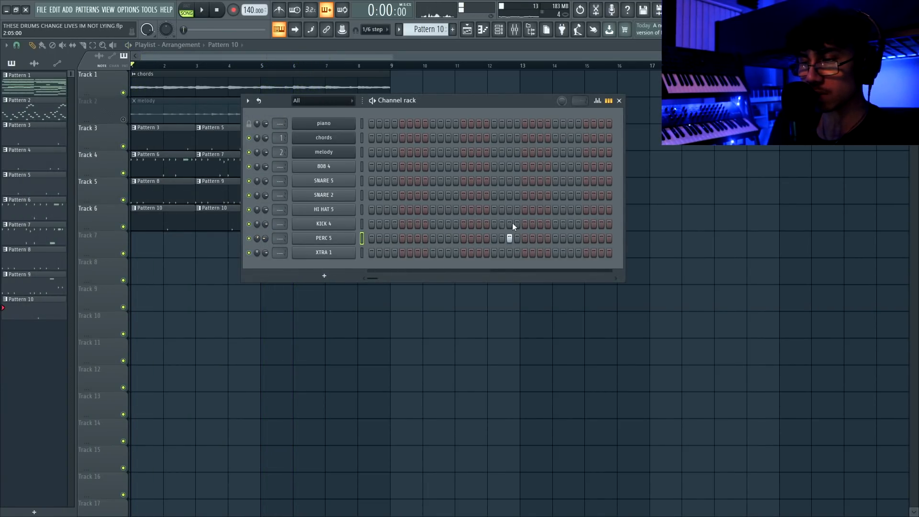
{"action": "key", "text": "F6"}
- Copy the lowest root notes of Pattern 1's piano part: G3 at bar 1, D#3 at bar 5 and F3 at bar 8
{"action": "key", "text": "F4"}
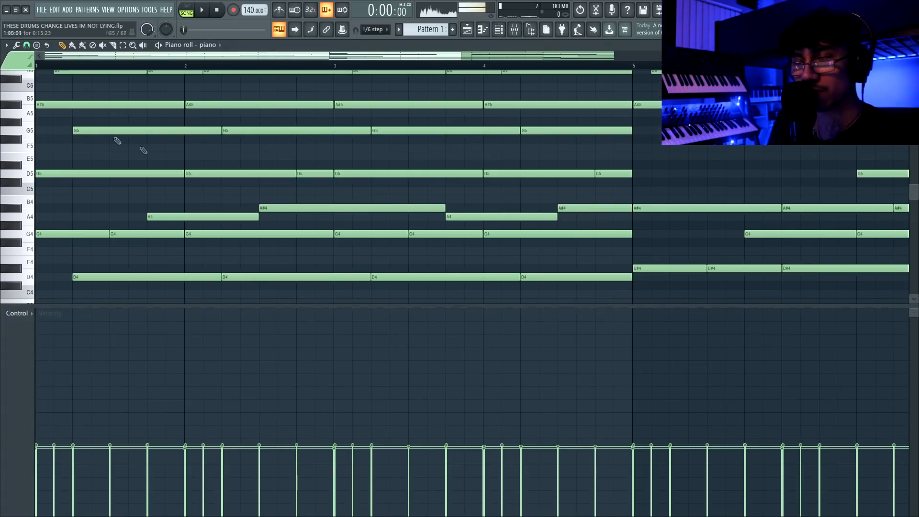
{"action": "scroll", "coordinate": [251, 172], "scroll_direction": "down", "scroll_amount": 3}
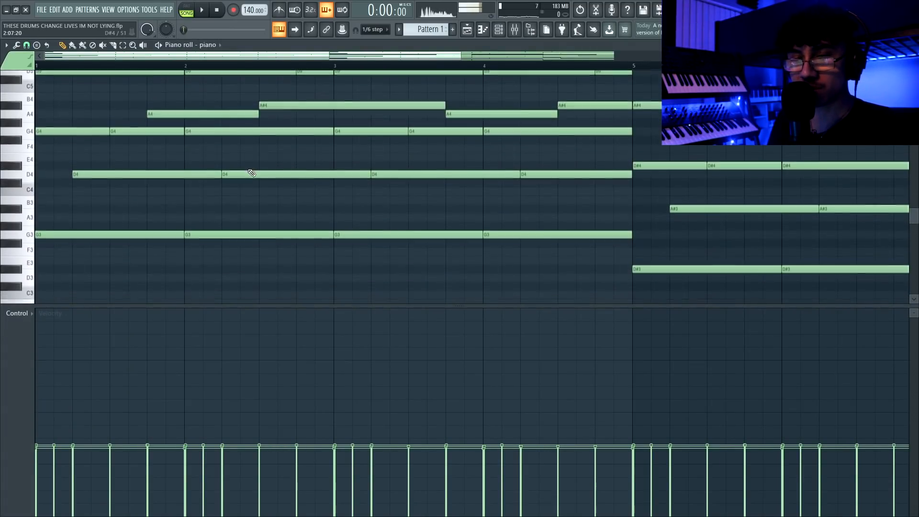
{"action": "left_click_drag", "start_coordinate": [240, 307], "coordinate": [226, 474]}
{"action": "scroll", "coordinate": [238, 304], "scroll_direction": "down", "scroll_amount": 3}
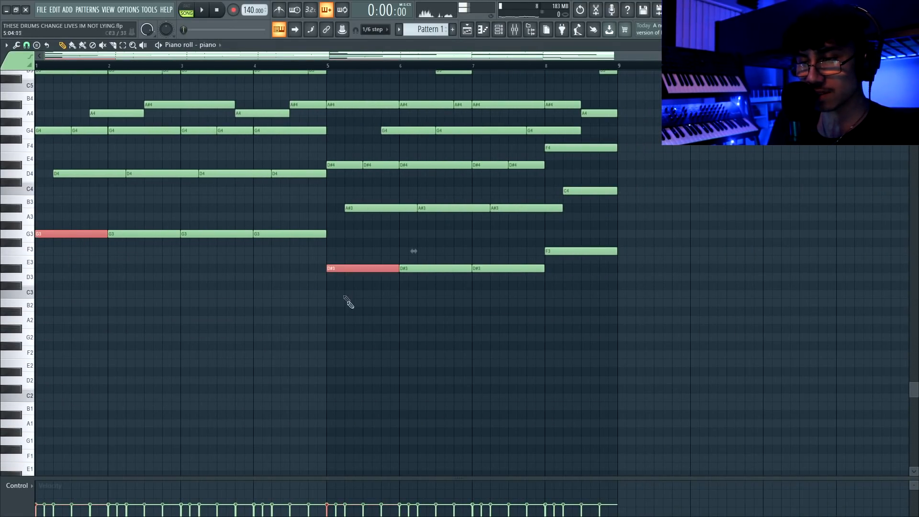
- Create Pattern 11, paste the three root notes into the 808 4 channel and transpose them down four semitones
{"action": "left_click", "coordinate": [452, 29]}
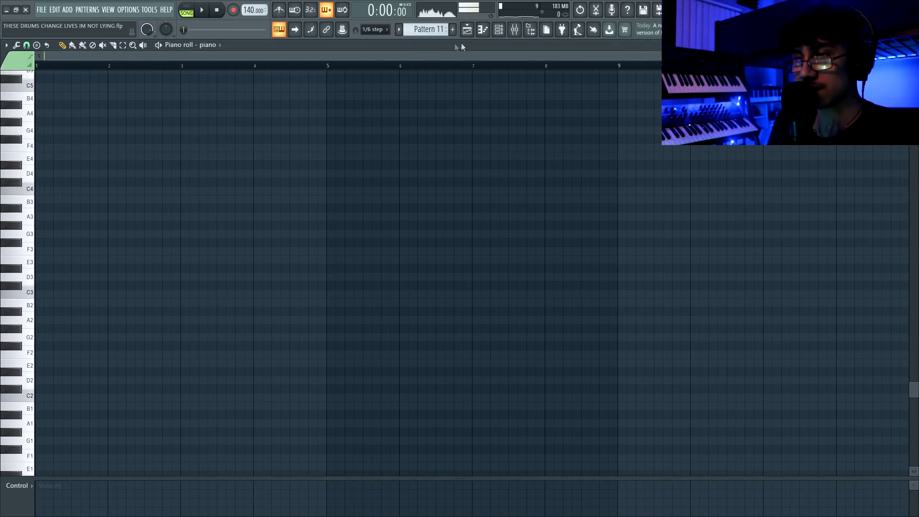
{"action": "left_click", "coordinate": [214, 47]}
{"action": "left_click", "coordinate": [217, 106]}
{"action": "key", "text": "shift+Down"}
{"action": "key", "text": "shift+Down"}
{"action": "key", "text": "shift+Down"}
{"action": "key", "text": "shift+Down"}
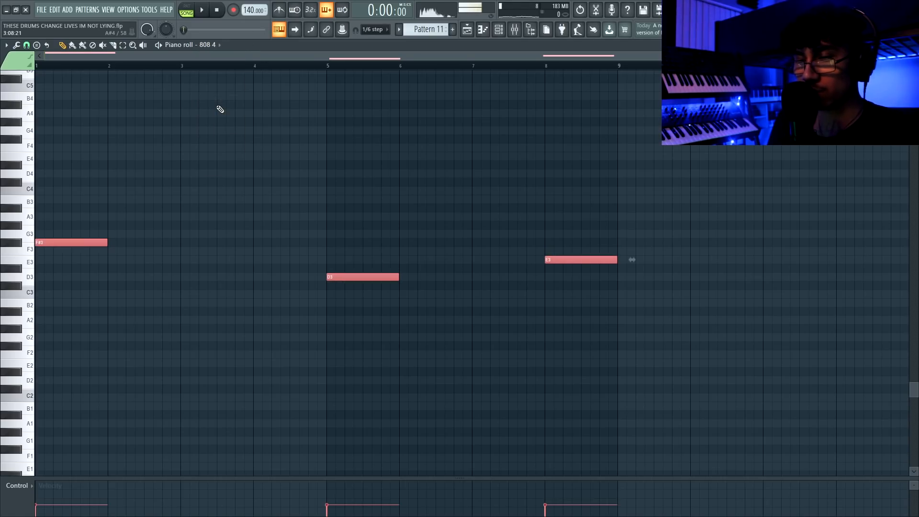
- Place Pattern 11 in the playlist and raise the 808 notes two octaves to D#5, B4 and C#5
{"action": "left_click", "coordinate": [465, 33]}
{"action": "left_click", "coordinate": [164, 276]}
{"action": "key", "text": "space"}
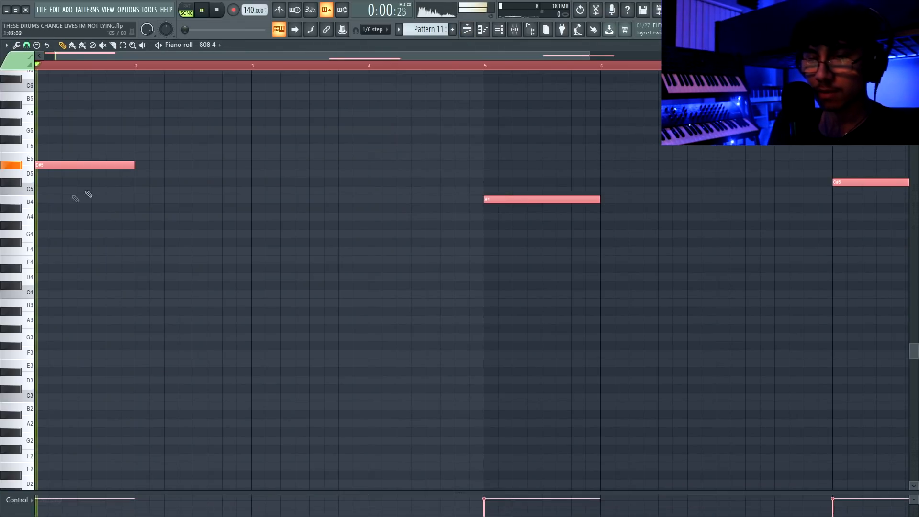
- Add a one-beat D#5 808 note on step 9 of bar 2 and a one-bar D#5 note at bar 3
{"action": "key", "text": "ctrl+d"}
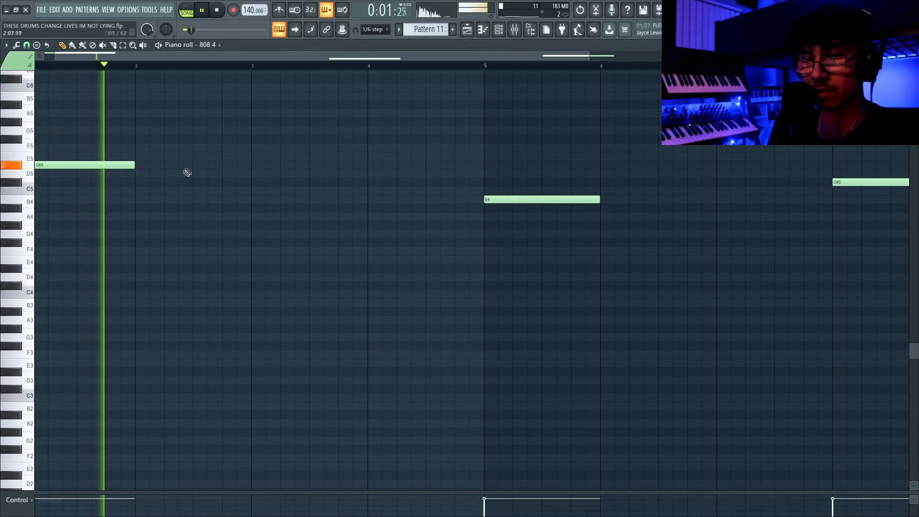
{"action": "left_click", "coordinate": [195, 164]}
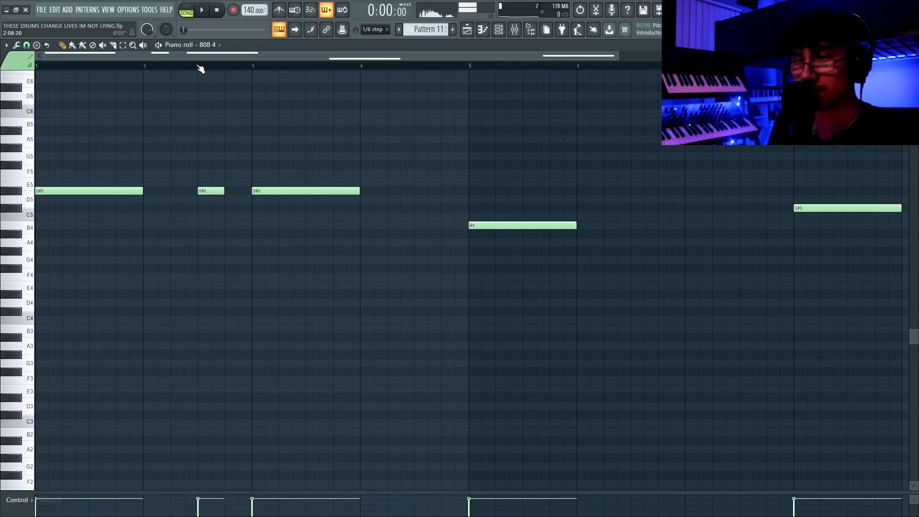
- Enable the 808 4 channel's volume envelope with its hold time at 100%
{"action": "key", "text": "space"}
{"action": "key", "text": "F6"}
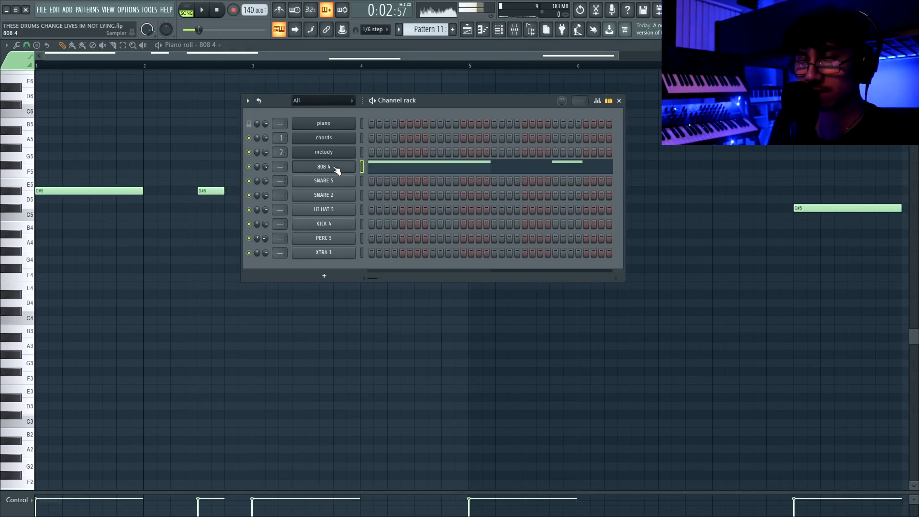
{"action": "left_click", "coordinate": [336, 170]}
{"action": "left_click", "coordinate": [90, 152]}
{"action": "left_click_drag", "start_coordinate": [124, 136], "coordinate": [294, 128]}
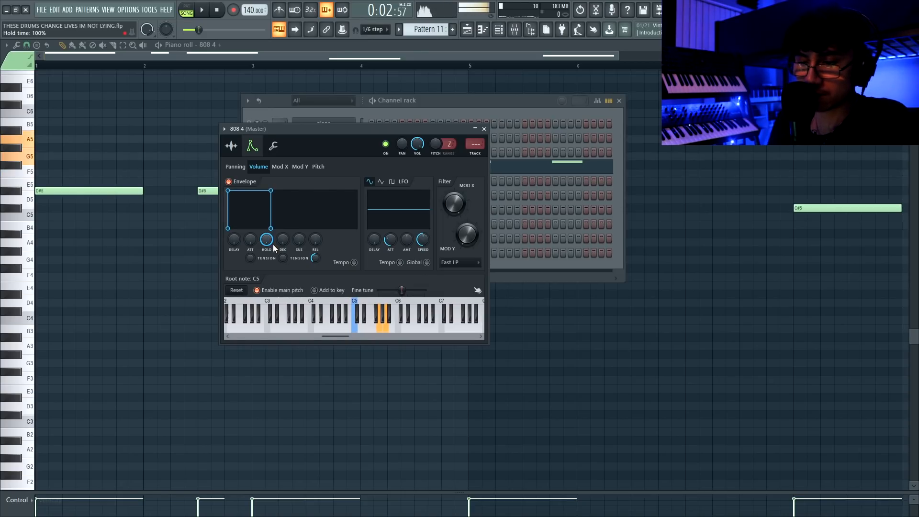
{"action": "left_click", "coordinate": [484, 129]}
{"action": "key", "text": "F6"}
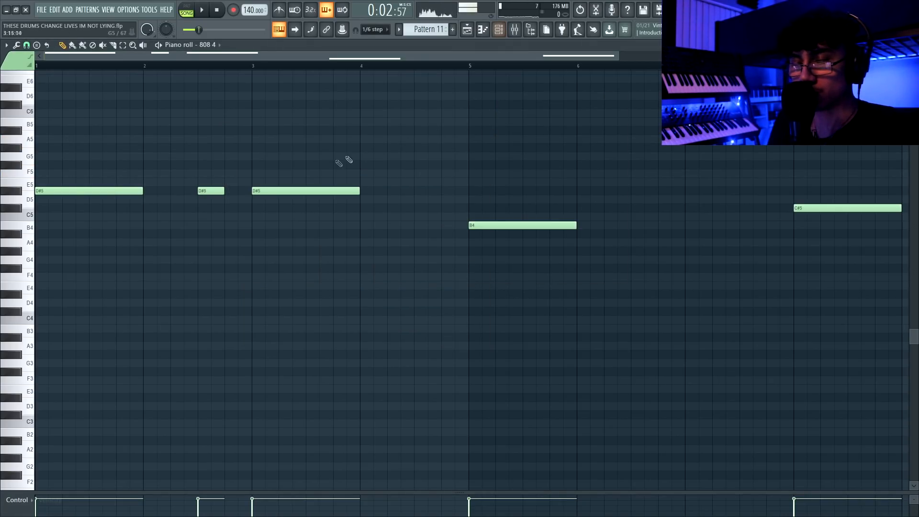
- Add a D#5 note at step 5 of bar 4 and an A#5 slide note starting at step 7
{"action": "key", "text": "space"}
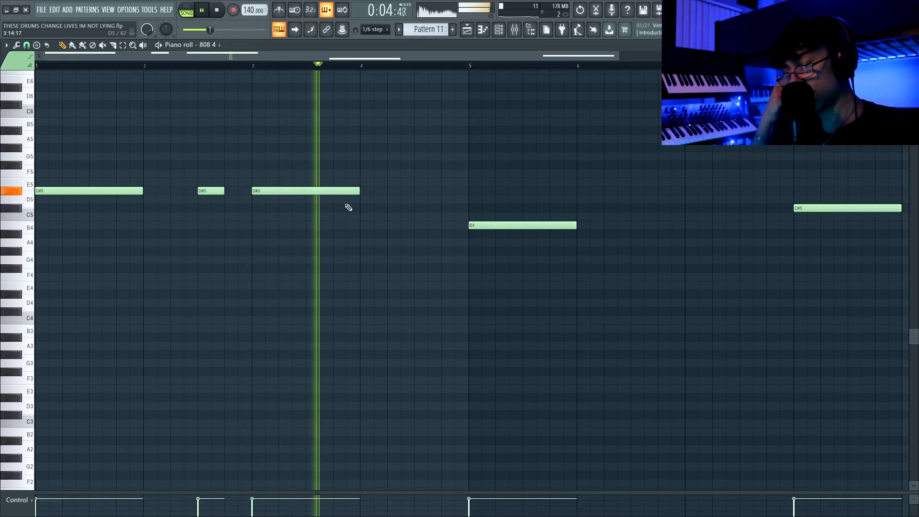
{"action": "left_click", "coordinate": [397, 191]}
{"action": "left_click", "coordinate": [425, 130]}
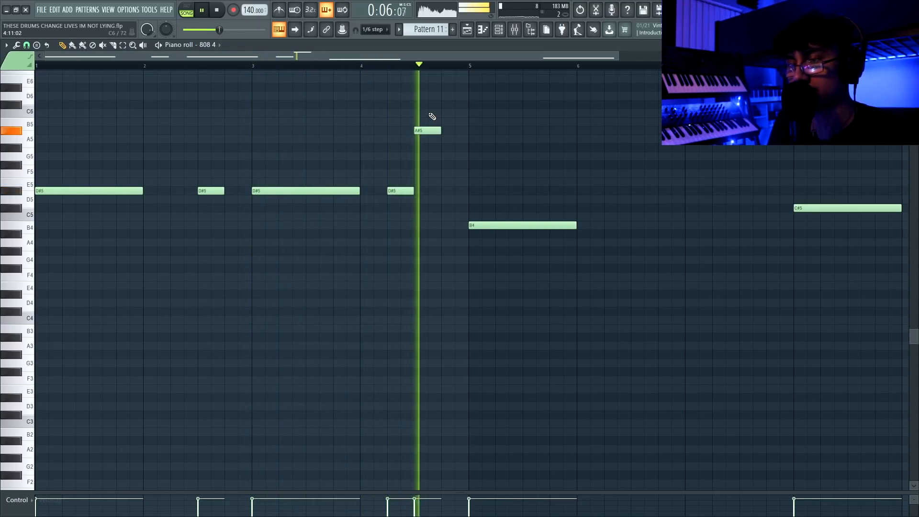
{"action": "key", "text": "space"}
{"action": "scroll", "coordinate": [435, 268], "scroll_direction": "up", "scroll_amount": 4}
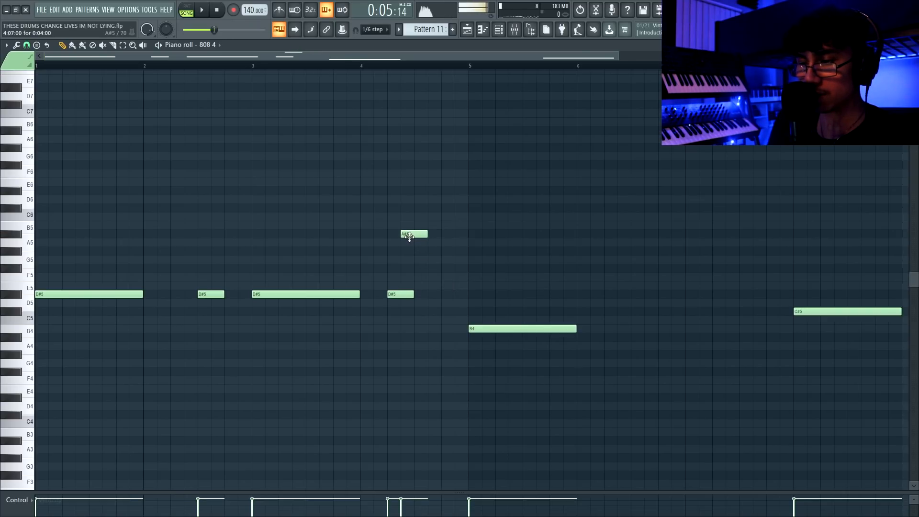
{"action": "double_click", "coordinate": [409, 235]}
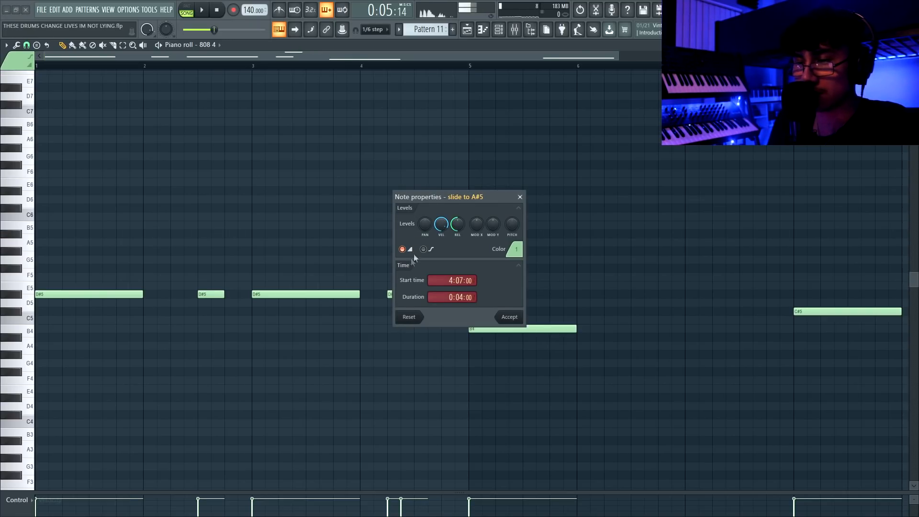
{"action": "left_click", "coordinate": [510, 317]}
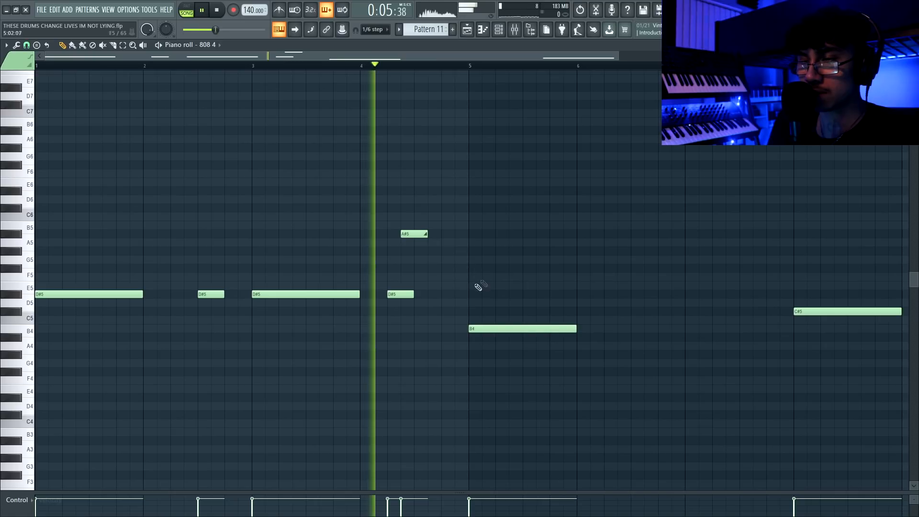
- Add a D#6 note at step 9 and a D#5 at step 13 of bar 4, and raise the two-step slide note to A#6
{"action": "left_click", "coordinate": [434, 235]}
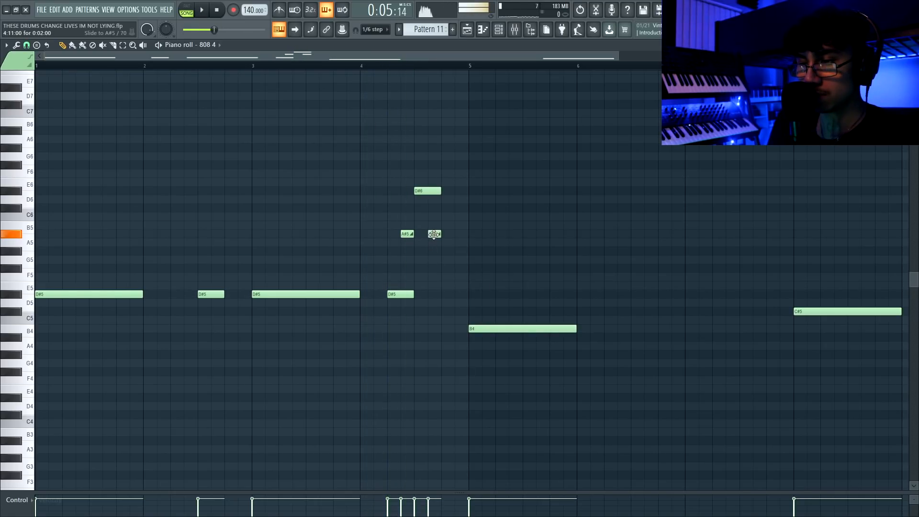
{"action": "key", "text": "space"}
{"action": "left_click", "coordinate": [447, 296]}
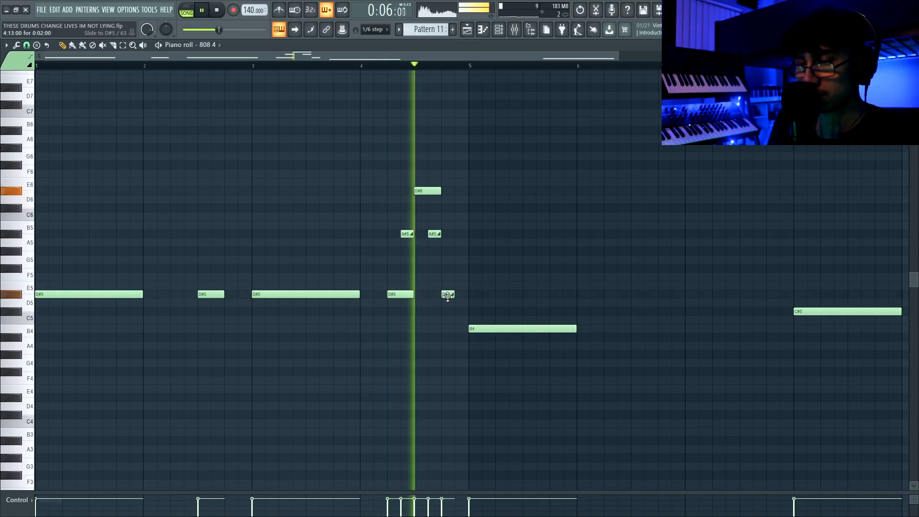
{"action": "right_click", "coordinate": [447, 296]}
{"action": "key", "text": "space"}
{"action": "left_click_drag", "start_coordinate": [445, 226], "coordinate": [420, 248]}
{"action": "key", "text": "ctrl+Up"}
{"action": "key", "text": "space"}
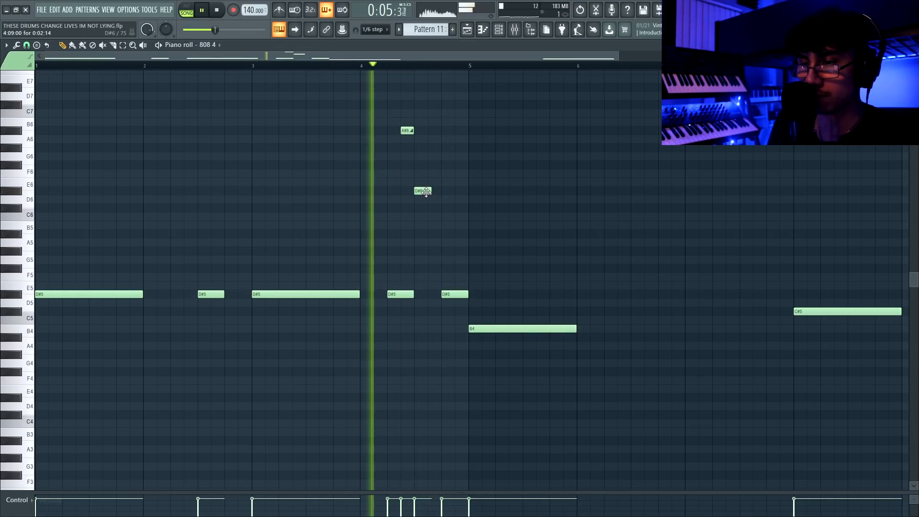
- Shorten bar 4's D#6 note, duplicate it at step 11 and lower both notes five semitones to A#5
{"action": "left_click_drag", "start_coordinate": [430, 191], "coordinate": [407, 192]}
{"action": "key", "text": "space"}
{"action": "key", "text": "space"}
{"action": "left_click", "coordinate": [430, 191]}
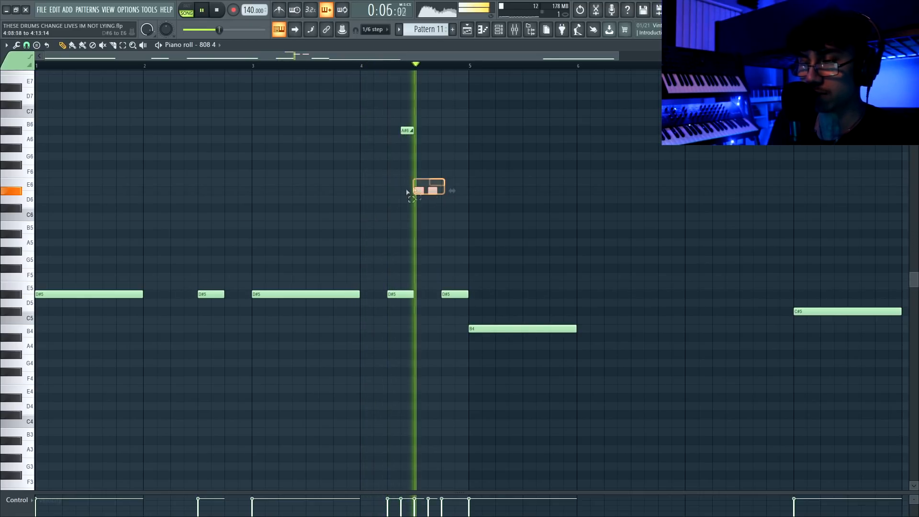
{"action": "key", "text": "shift+Down"}
{"action": "key", "text": "shift+Down"}
{"action": "key", "text": "shift+Down"}
{"action": "key", "text": "shift+Down"}
{"action": "key", "text": "shift+Down"}
{"action": "key", "text": "space"}
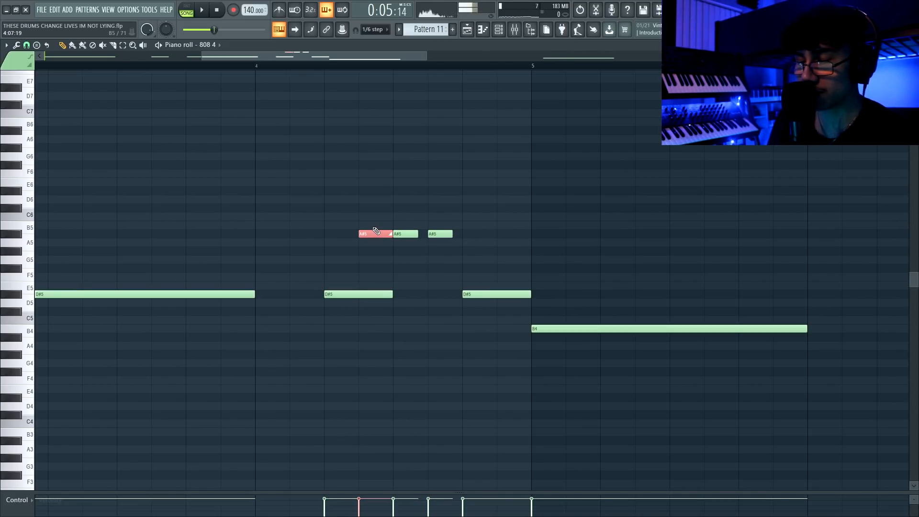
- Set the bar 4 slide note back to A#6 and try extending its end slightly
{"action": "key", "text": "space"}
{"action": "mouse_move", "coordinate": [391, 131]}
{"action": "left_mouse_down"}
{"action": "mouse_move", "coordinate": [383, 131]}
{"action": "mouse_move", "coordinate": [402, 133]}
{"action": "left_mouse_up"}
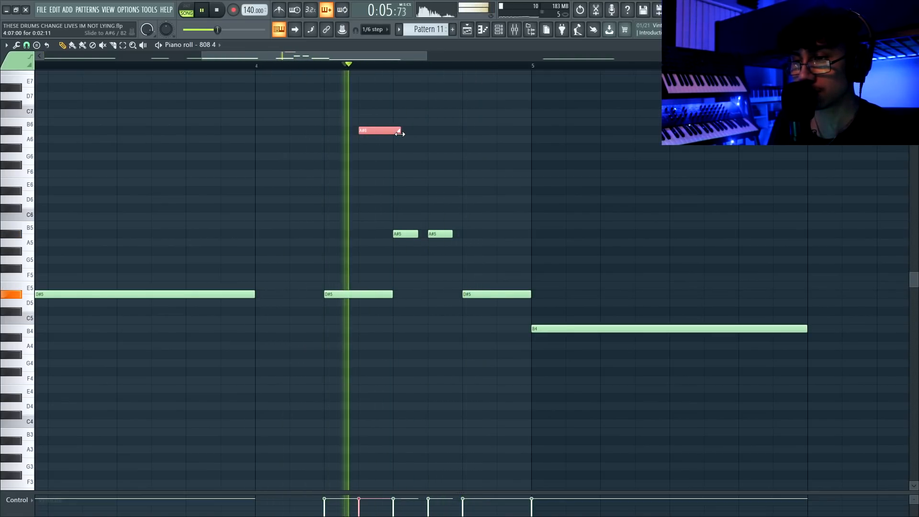
{"action": "key", "text": "space"}
- Shorten the last D#5 note of bar 4 to two steps and save the project
{"action": "right_click", "coordinate": [497, 297]}
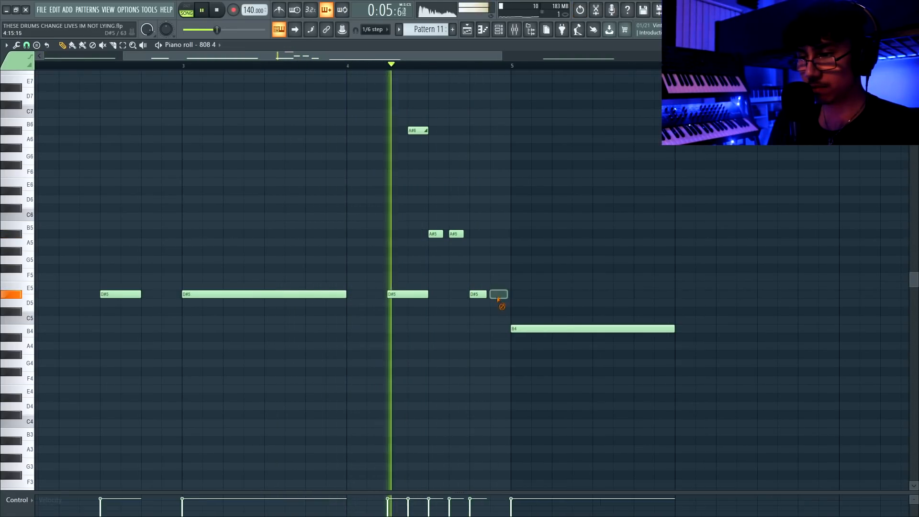
{"action": "left_click_drag", "start_coordinate": [496, 285], "coordinate": [469, 314]}
{"action": "key", "text": "ctrl+l"}
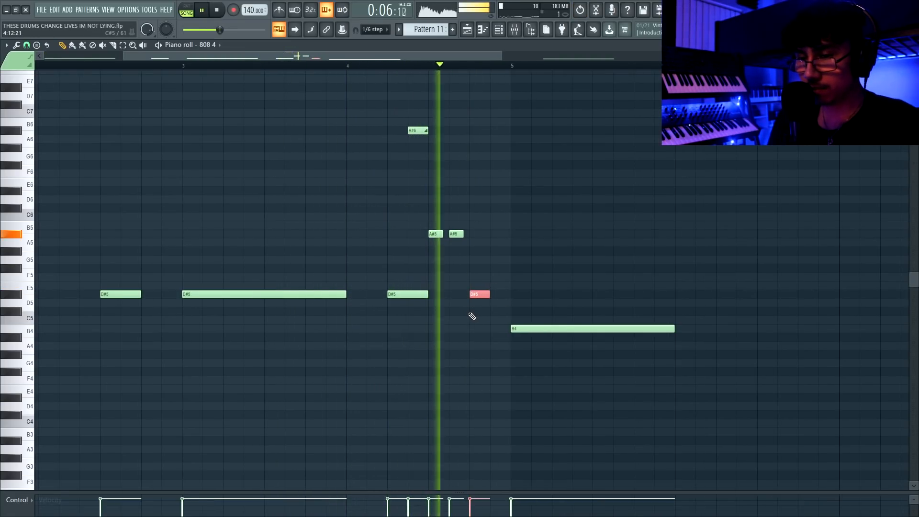
{"action": "key", "text": "ctrl+d"}
{"action": "scroll", "coordinate": [469, 314], "scroll_direction": "down", "scroll_amount": 2}
{"action": "key", "text": "ctrl+s"}
{"action": "scroll", "coordinate": [559, 333], "scroll_direction": "up", "scroll_amount": 2}
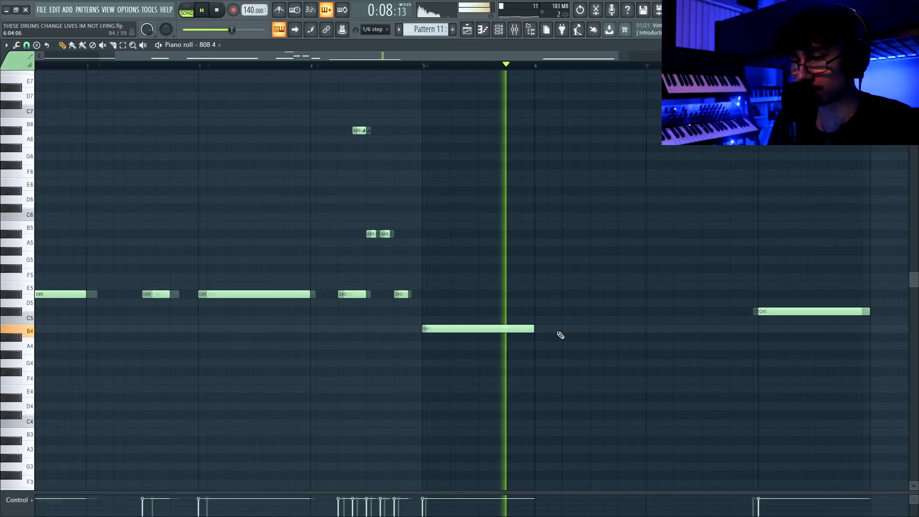
{"action": "key", "text": "F6"}
{"action": "key", "text": "F6"}
- Add B4 notes at steps 7 and 9 of bar 6, keeping the first about one step long
{"action": "key", "text": "space"}
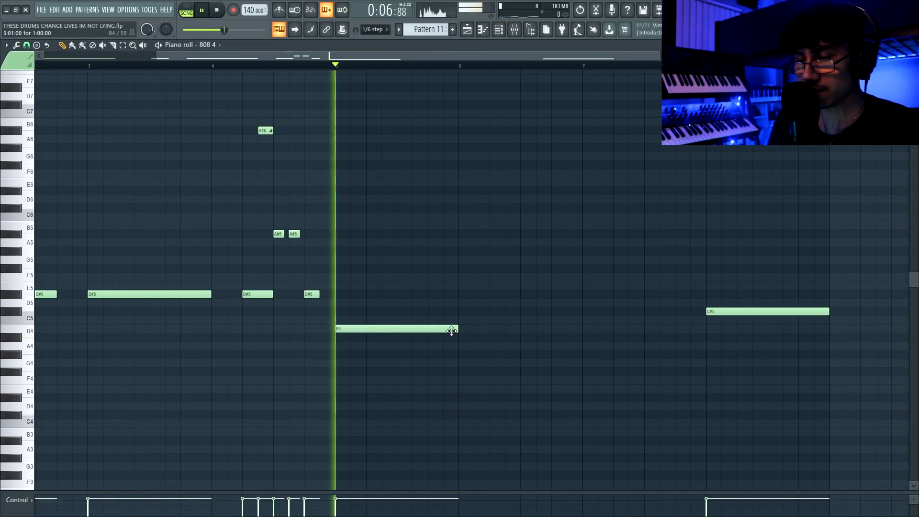
{"action": "left_click", "coordinate": [528, 330]}
{"action": "key", "text": "space"}
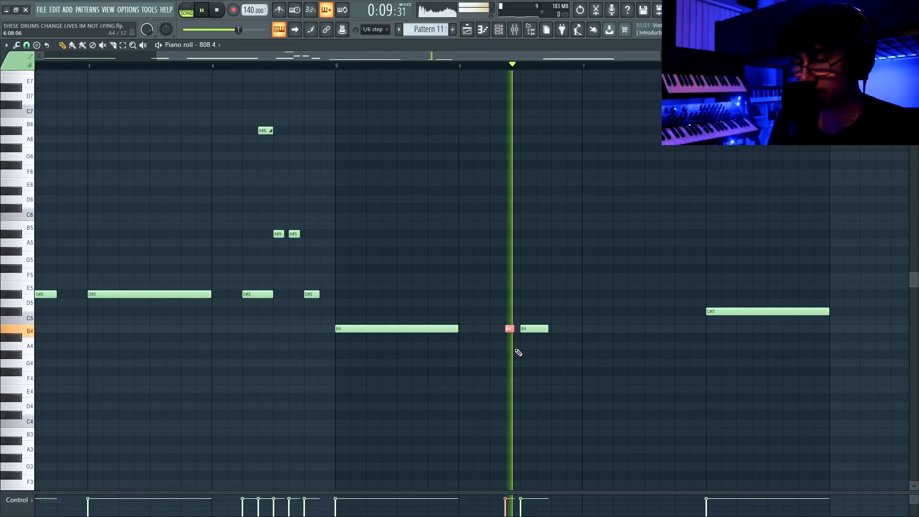
- Add B4 notes at steps 1 and 13 of bar 7 and a B5 slide note above step 13
{"action": "scroll", "coordinate": [515, 351], "scroll_direction": "up", "scroll_amount": 1}
{"action": "scroll", "coordinate": [536, 321], "scroll_direction": "right", "scroll_amount": 3}
{"action": "left_click", "coordinate": [555, 335]}
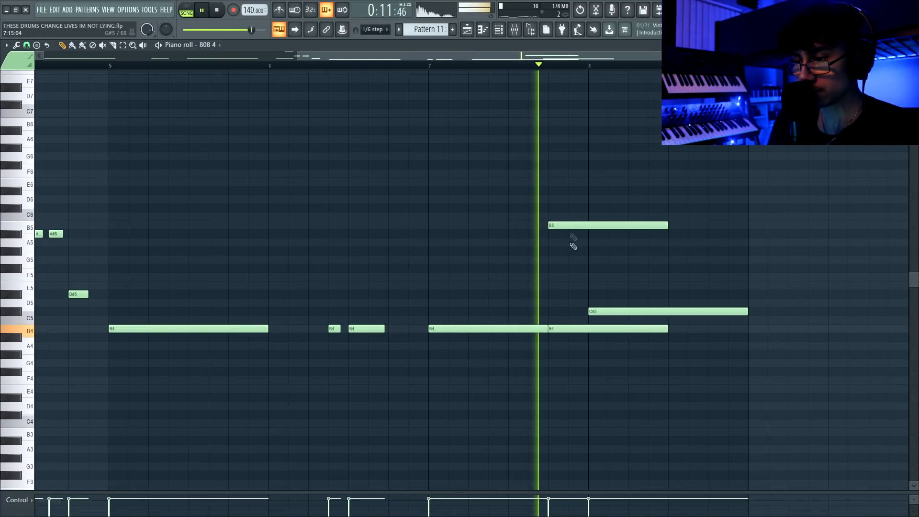
{"action": "key", "text": "space"}
{"action": "double_click", "coordinate": [572, 226]}
{"action": "left_click", "coordinate": [402, 250]}
{"action": "key", "text": "Return"}
- Shorten bar 7's notes and add a short B4 with a C#7 slide note at step 15
{"action": "key", "text": "space"}
{"action": "key", "text": "space"}
{"action": "left_click_drag", "start_coordinate": [577, 200], "coordinate": [576, 208]}
{"action": "key", "text": "space"}
{"action": "key", "text": "space"}
{"action": "key", "text": "space"}
{"action": "scroll", "coordinate": [656, 316], "scroll_direction": "down", "scroll_amount": 1}
- Shorten bar 8's C#5 note to one beat and add slightly shorter C#5 notes at steps 9 and 13
{"action": "left_click", "coordinate": [677, 312]}
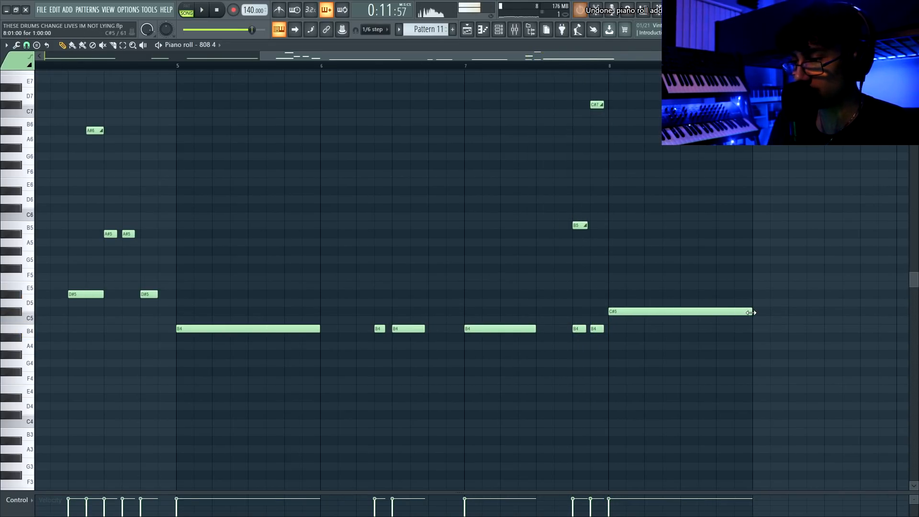
{"action": "key", "text": "space"}
{"action": "left_click", "coordinate": [719, 312]}
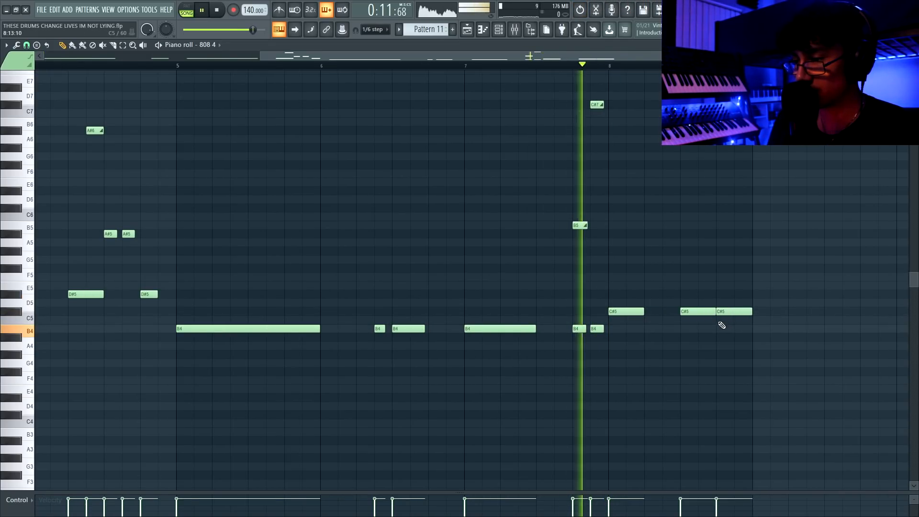
{"action": "mouse_move", "coordinate": [752, 312]}
{"action": "left_mouse_down"}
{"action": "mouse_move", "coordinate": [770, 314]}
{"action": "mouse_move", "coordinate": [745, 320]}
{"action": "left_mouse_up"}
{"action": "left_click", "coordinate": [734, 334]}
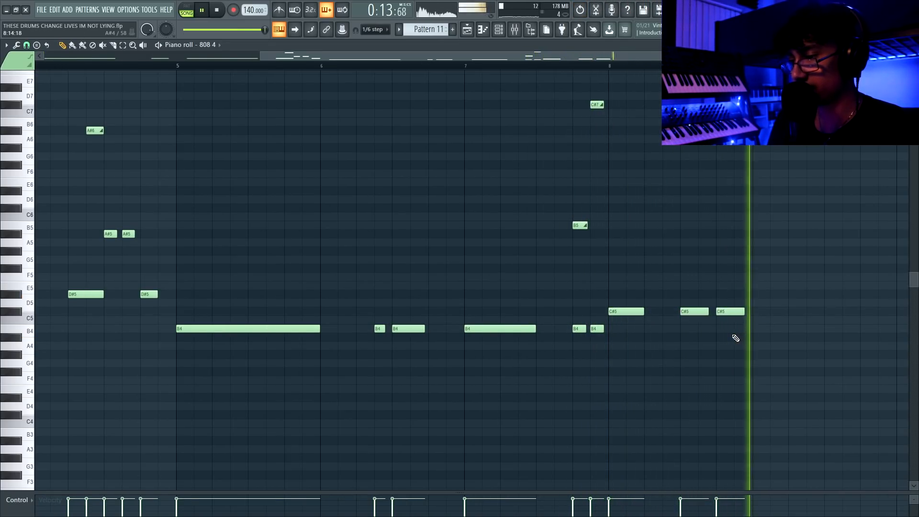
- Add a C#6 note at step 5 of bar 8 and a short C#5 slide note at step 7
{"action": "scroll", "coordinate": [755, 347], "scroll_direction": "up", "scroll_amount": 1}
{"action": "left_click", "coordinate": [535, 190]}
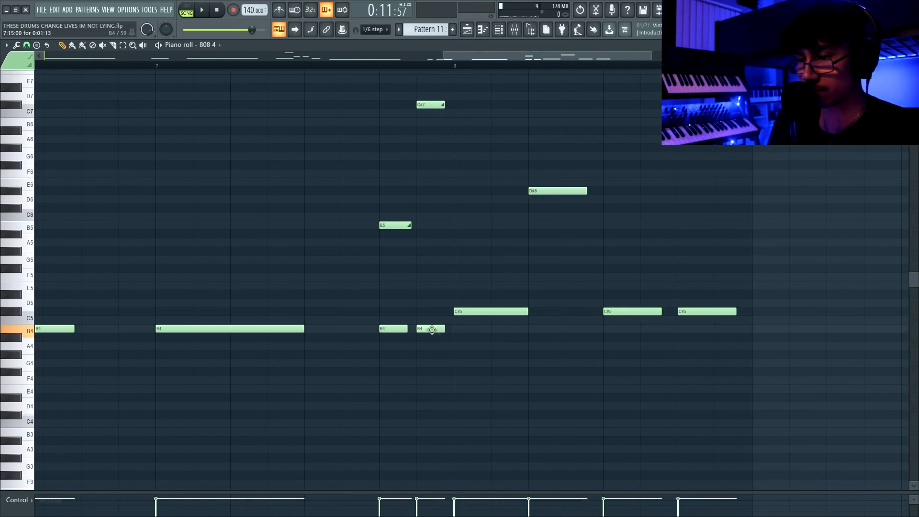
{"action": "left_click", "coordinate": [570, 312]}
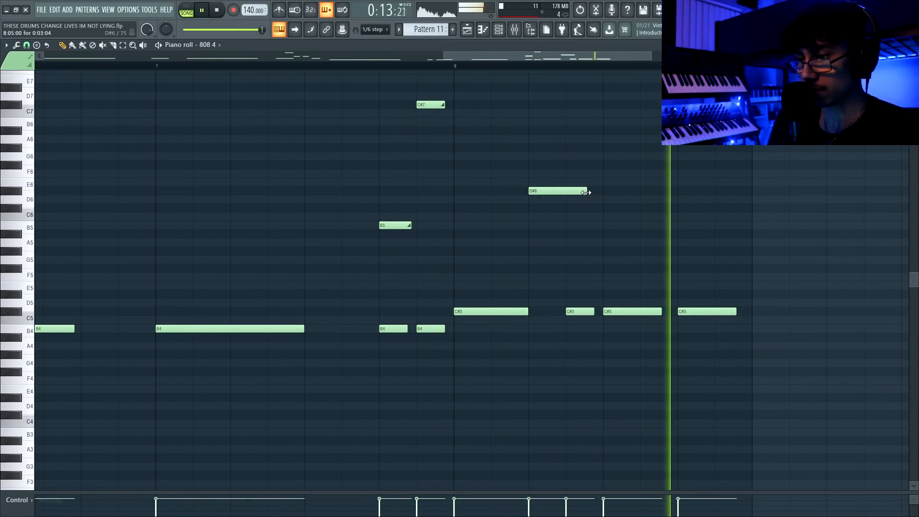
{"action": "left_click_drag", "start_coordinate": [586, 190], "coordinate": [602, 190]}
{"action": "left_click_drag", "start_coordinate": [594, 312], "coordinate": [603, 312]}
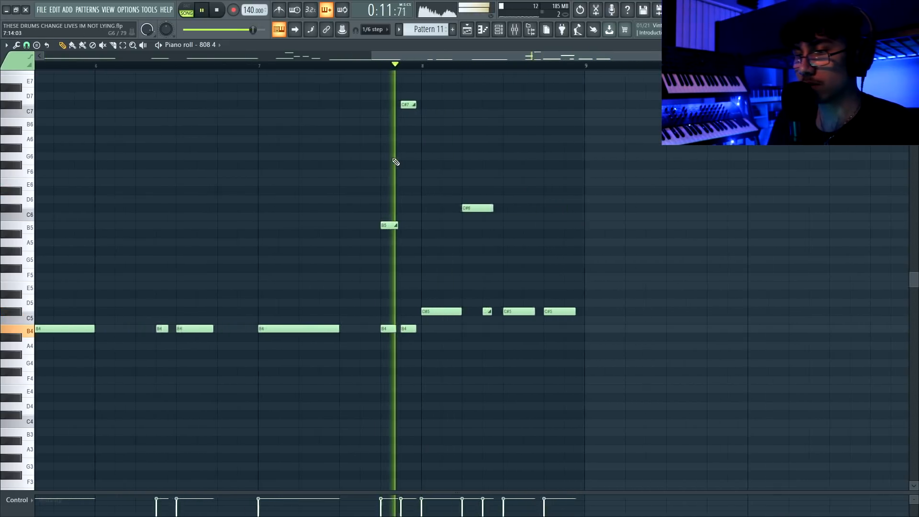
- Play back the full 808 pattern and replace the 808 4 channel's sample with 808 6
{"action": "scroll", "coordinate": [396, 161], "scroll_direction": "down", "scroll_amount": 2}
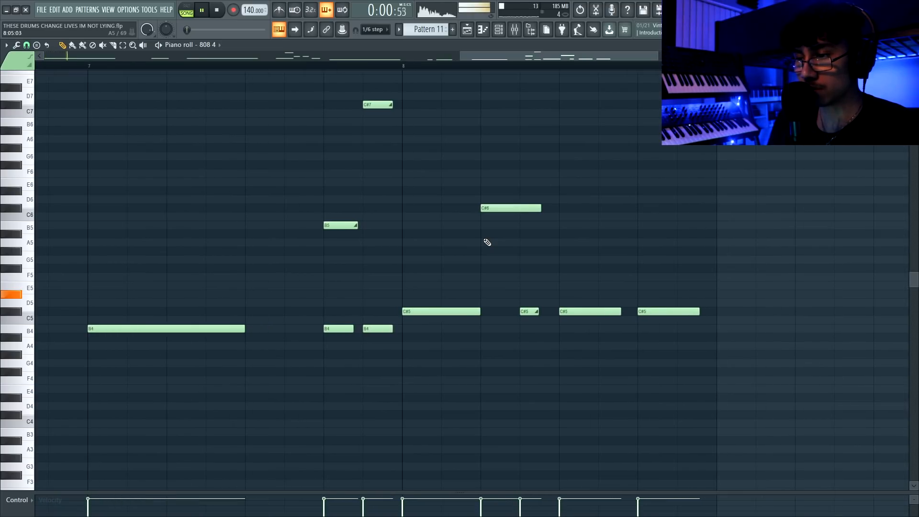
{"action": "scroll", "coordinate": [487, 242], "scroll_direction": "down", "scroll_amount": 2}
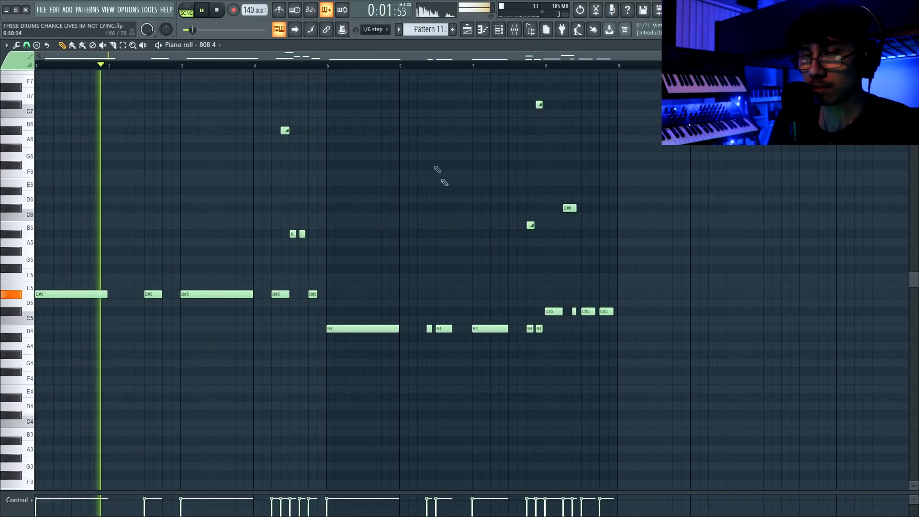
{"action": "key", "text": "F6"}
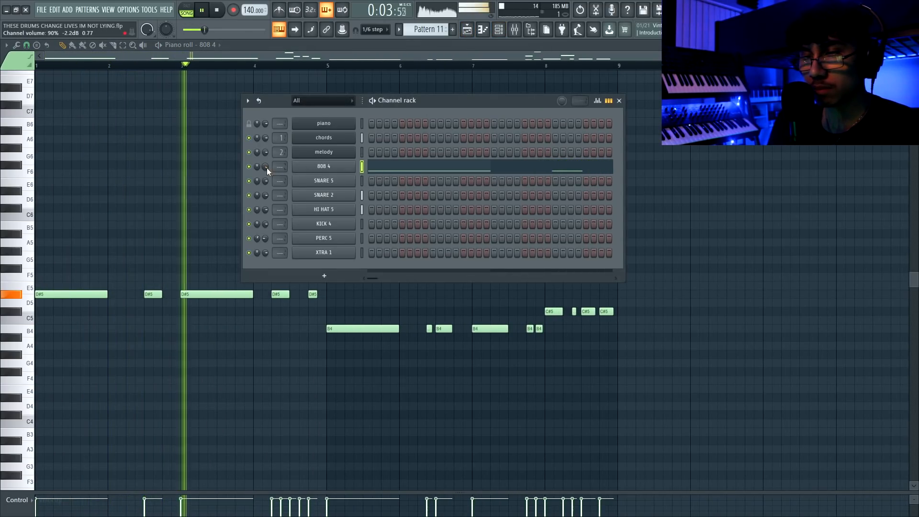
{"action": "key", "text": "F6"}
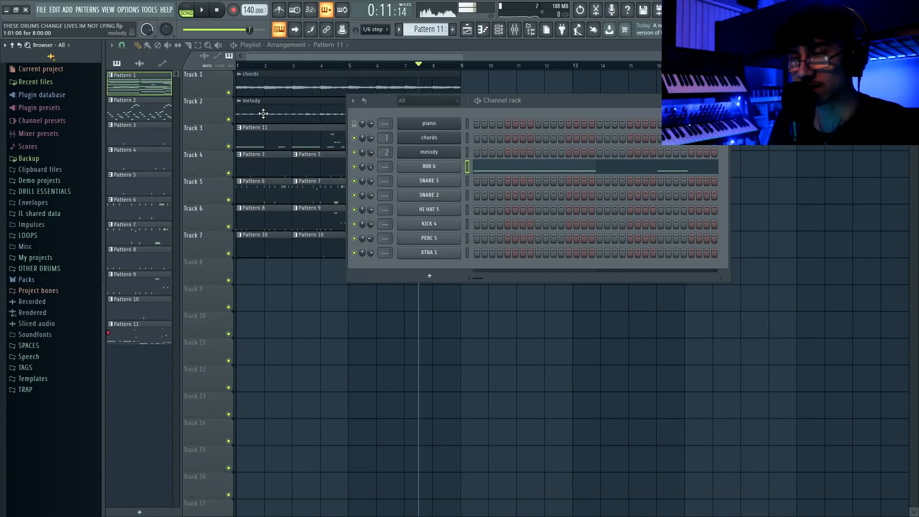
- Place Pattern 12 on Track 8 at bar 1 with XTRA 1 on step 1, and enable that channel's volume envelope
{"action": "left_click", "coordinate": [533, 35]}
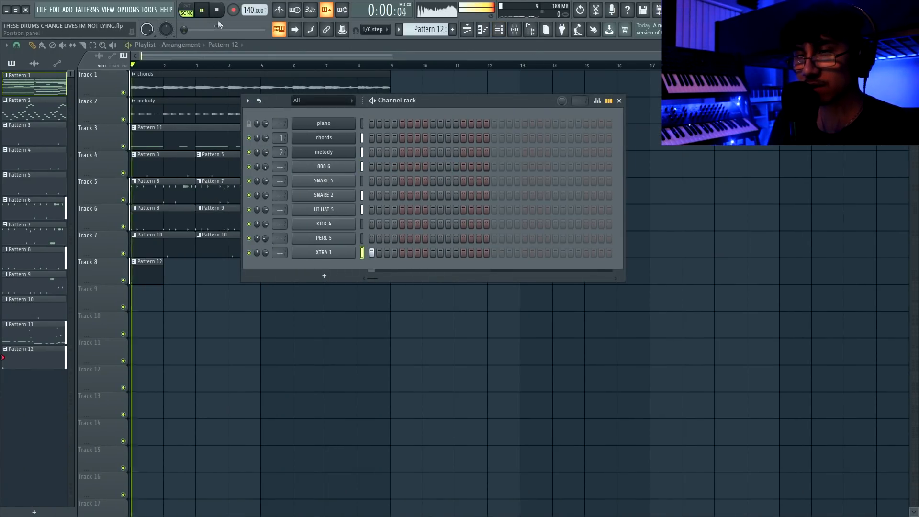
{"action": "left_click", "coordinate": [320, 252]}
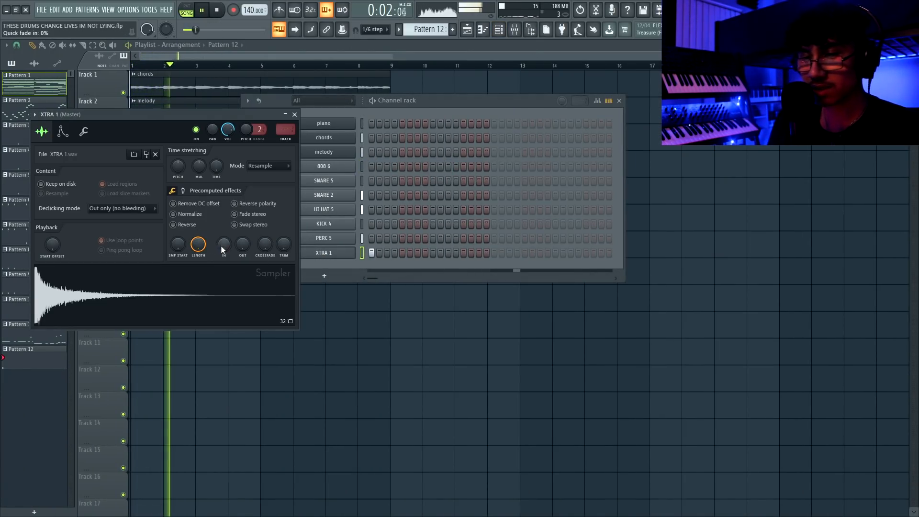
{"action": "left_click_drag", "start_coordinate": [151, 117], "coordinate": [202, 124]}
{"action": "left_click", "coordinate": [112, 139]}
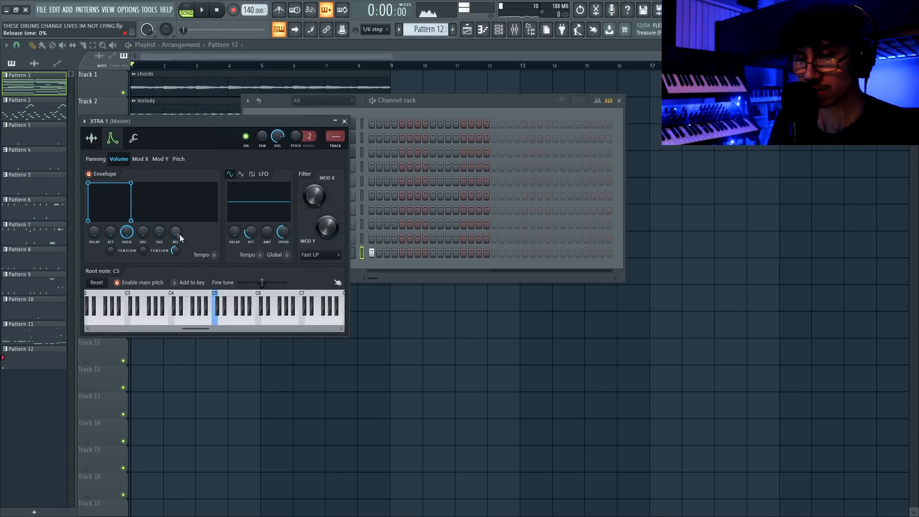
{"action": "key", "text": "F12"}
- Create Pattern 13 on Track 8 at bar 8 with XTRA 1 hits on steps 9 and 13
{"action": "left_click", "coordinate": [453, 29]}
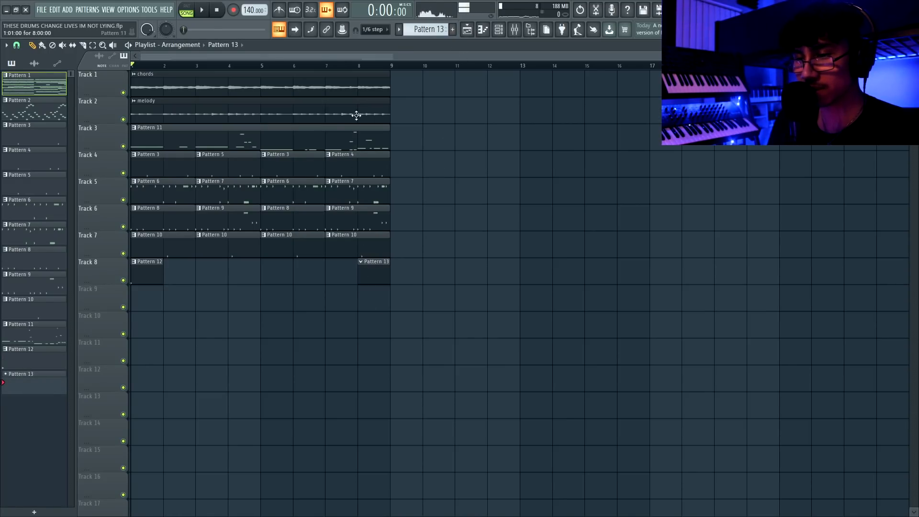
{"action": "left_click", "coordinate": [361, 68]}
{"action": "key", "text": "F6"}
{"action": "left_click", "coordinate": [463, 253]}
{"action": "key", "text": "space"}
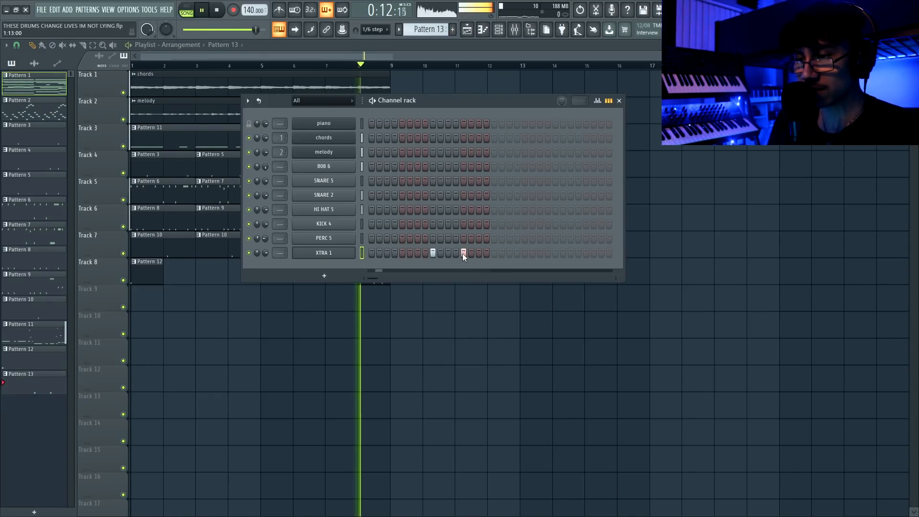
- Set both XTRA 1 notes in Pattern 13 to two steps long and lower the XTRA 1 channel's volume
{"action": "left_click", "coordinate": [483, 30]}
{"action": "key", "text": "space"}
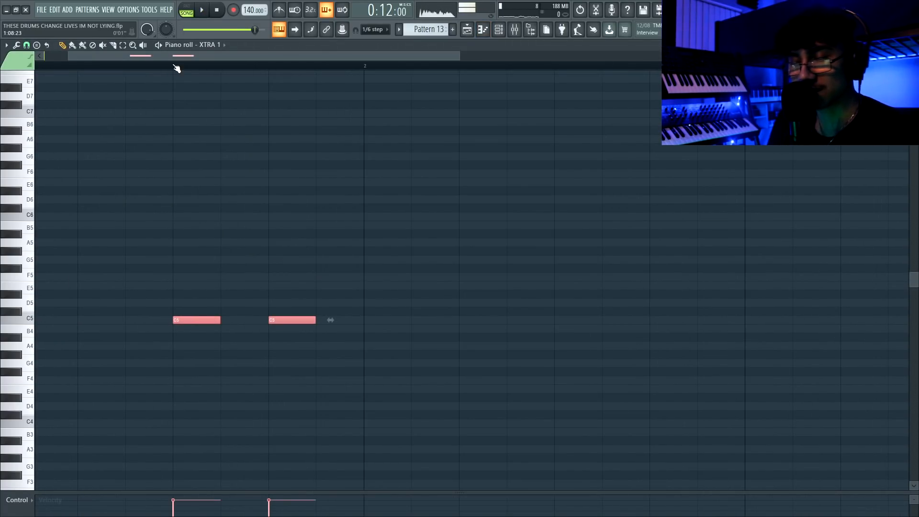
{"action": "key", "text": "F6"}
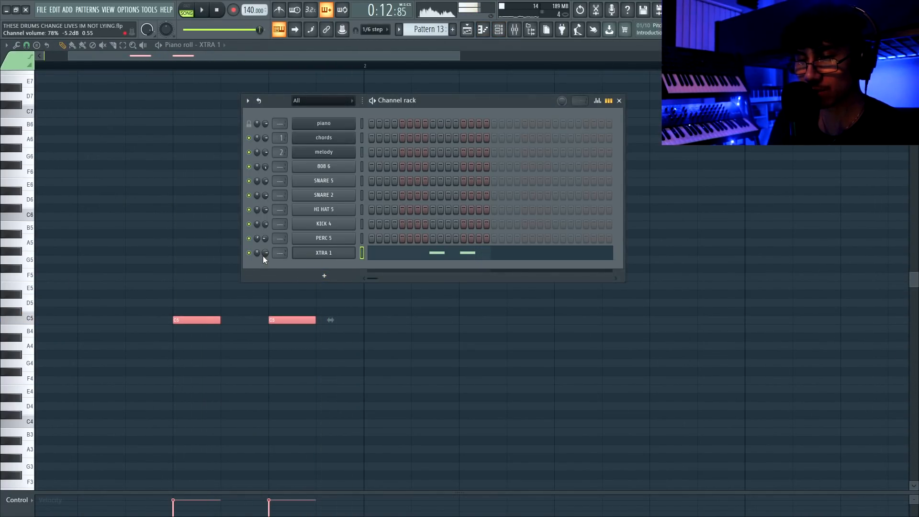
{"action": "left_click_drag", "start_coordinate": [265, 253], "coordinate": [263, 254]}
{"action": "key", "text": "space"}
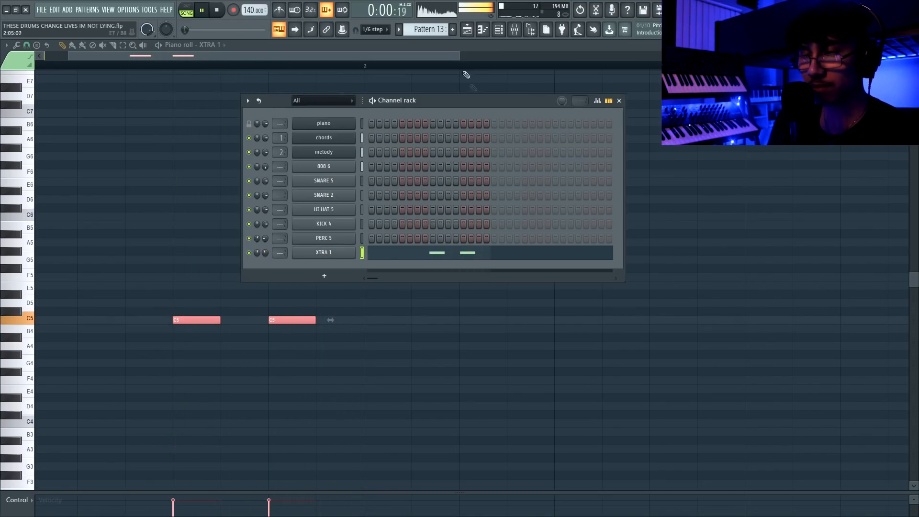
- Create Pattern 14 at bar 1 of the empty Track 4 with KICK 4 hits on steps 1 and 25
{"action": "left_click", "coordinate": [469, 30]}
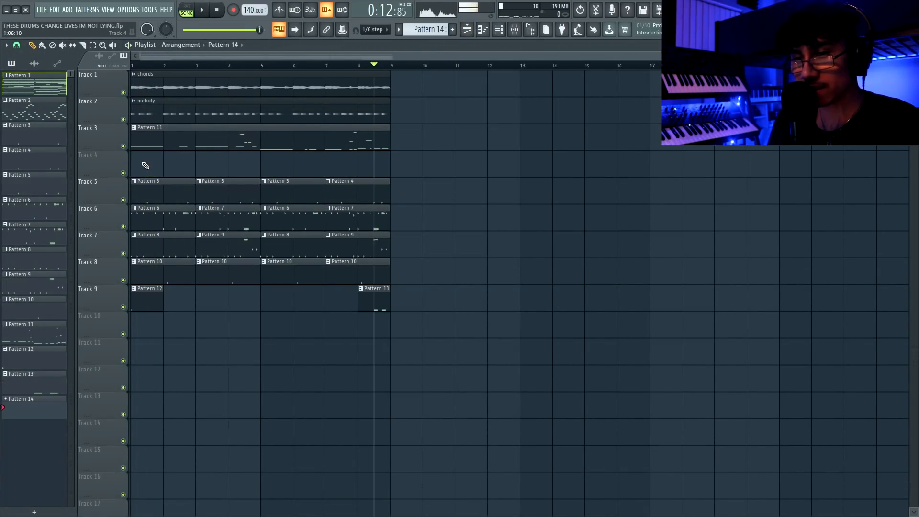
{"action": "key", "text": "space"}
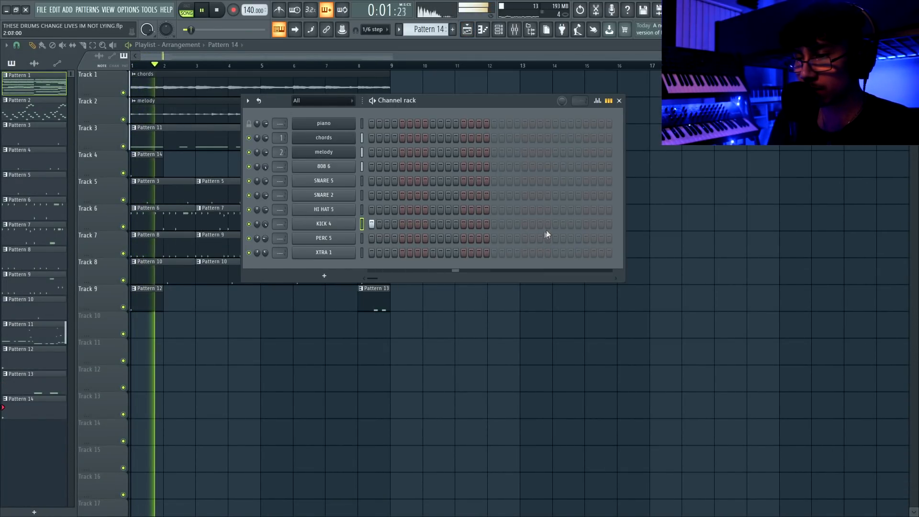
{"action": "left_click", "coordinate": [555, 225]}
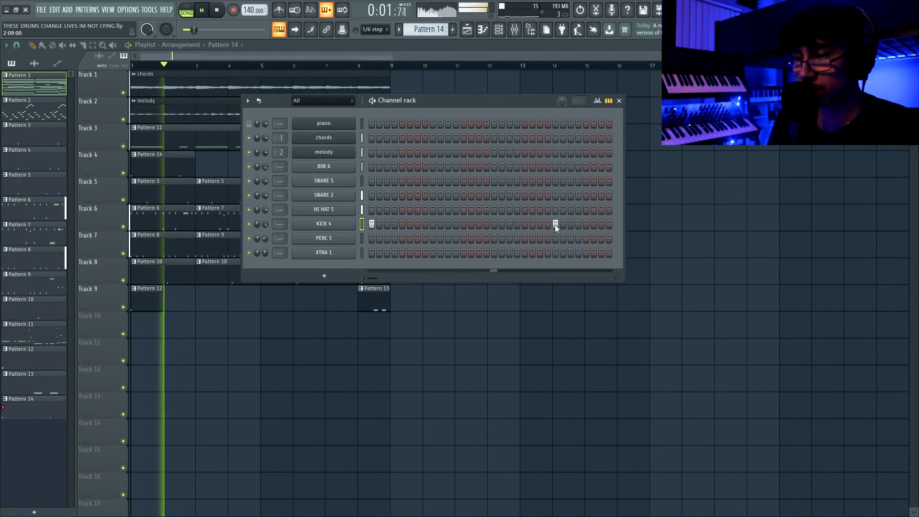
{"action": "key", "text": "F6"}
- Place a unique copy of Pattern 14 at bar 3 on Track 4 and add a KICK 4 hit on step 21
{"action": "left_click", "coordinate": [206, 162]}
{"action": "right_click", "coordinate": [201, 156]}
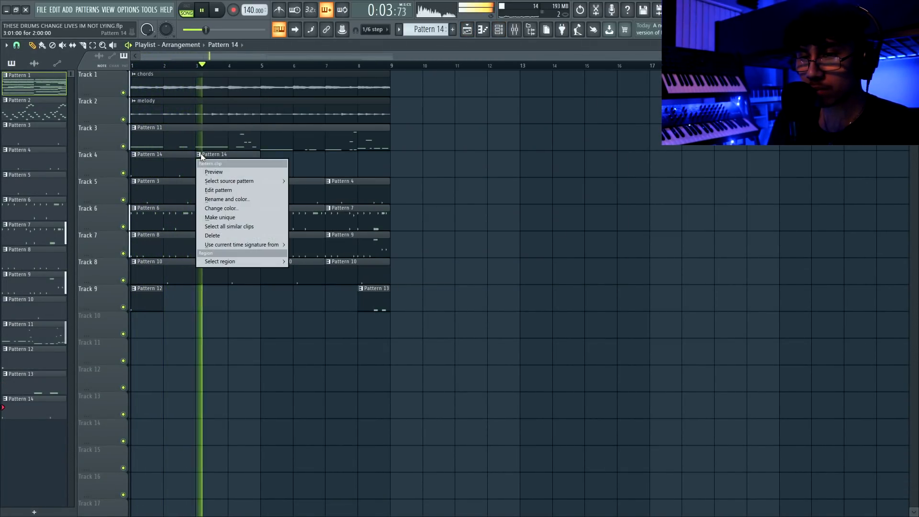
{"action": "left_click", "coordinate": [220, 217]}
{"action": "key", "text": "F6"}
{"action": "left_click", "coordinate": [524, 224]}
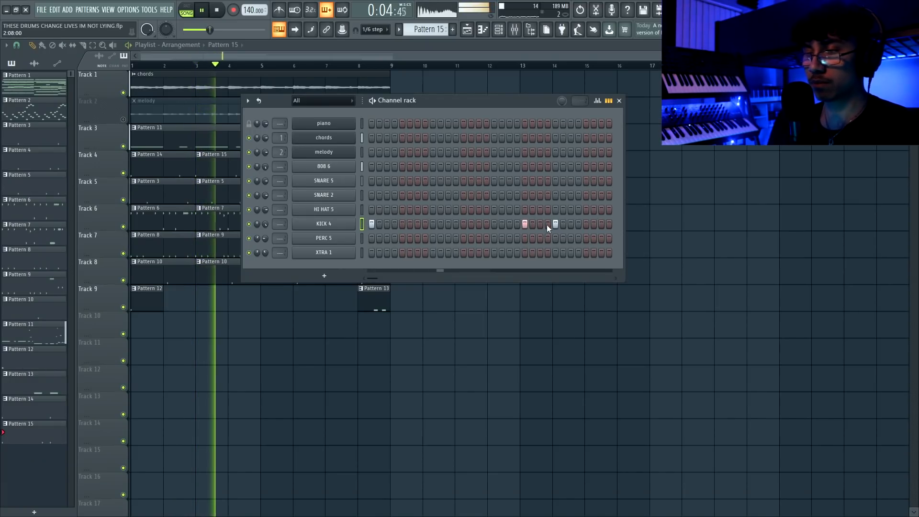
- Complete Pattern 16 at bar 7 with KICK 4 hits on steps 1, 13, 17, 25 and 29, and save the project
{"action": "left_click", "coordinate": [585, 224]}
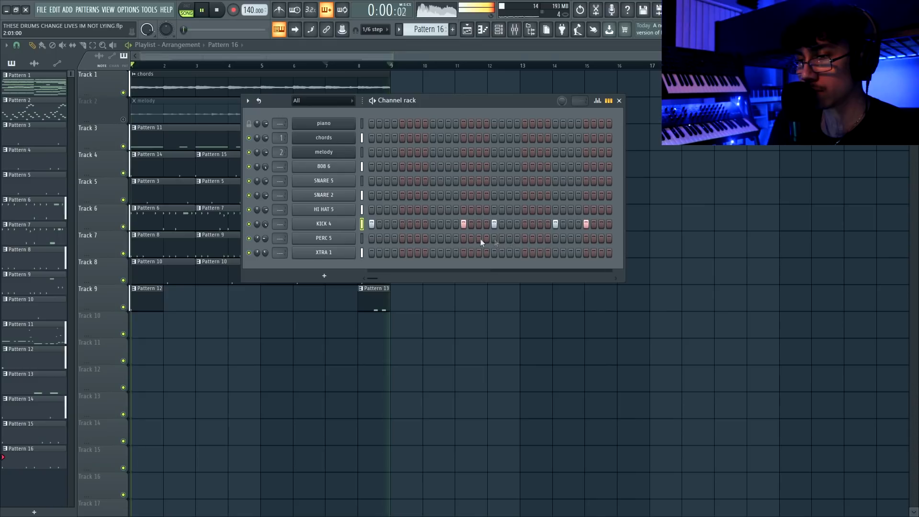
{"action": "key", "text": "F6"}
{"action": "key", "text": "ctrl+s"}
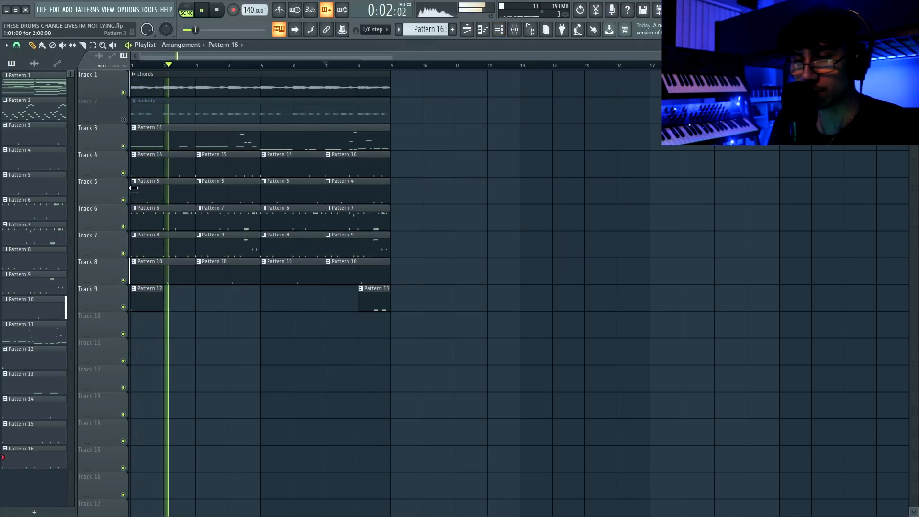
- Mute the chords track to hear the drums alone and open the KICK 4 channel's settings
{"action": "left_click", "coordinate": [123, 92]}
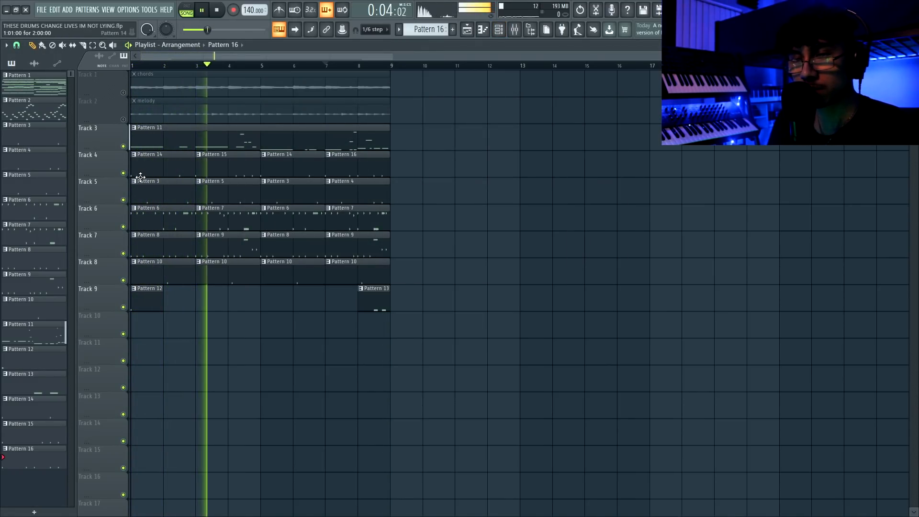
{"action": "key", "text": "F6"}
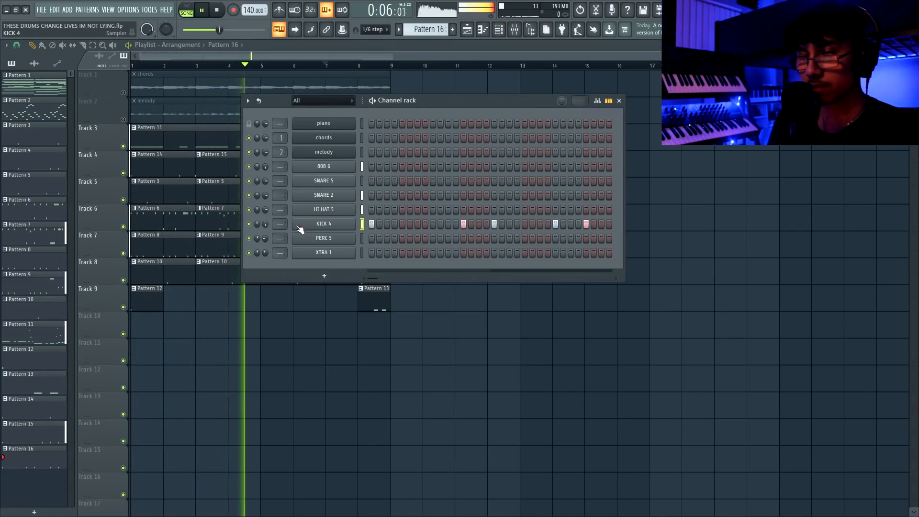
{"action": "left_click", "coordinate": [310, 227]}
{"action": "left_click", "coordinate": [242, 181]}
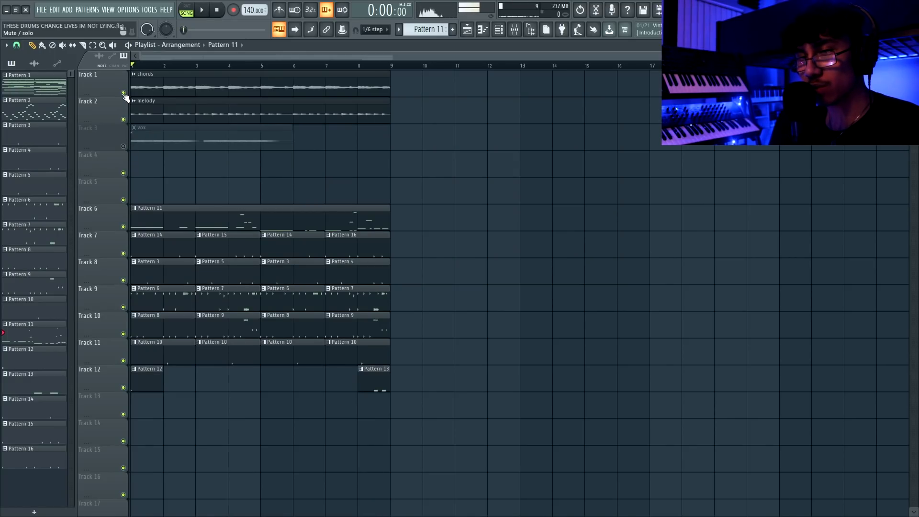
- Play back the chords and melody tracks, and repeat the vox clip from bar 5 on Track 3
{"action": "right_click", "coordinate": [123, 94]}
{"action": "left_click", "coordinate": [123, 120]}
{"action": "key", "text": "space"}
{"action": "left_click_drag", "start_coordinate": [167, 143], "coordinate": [307, 139]}
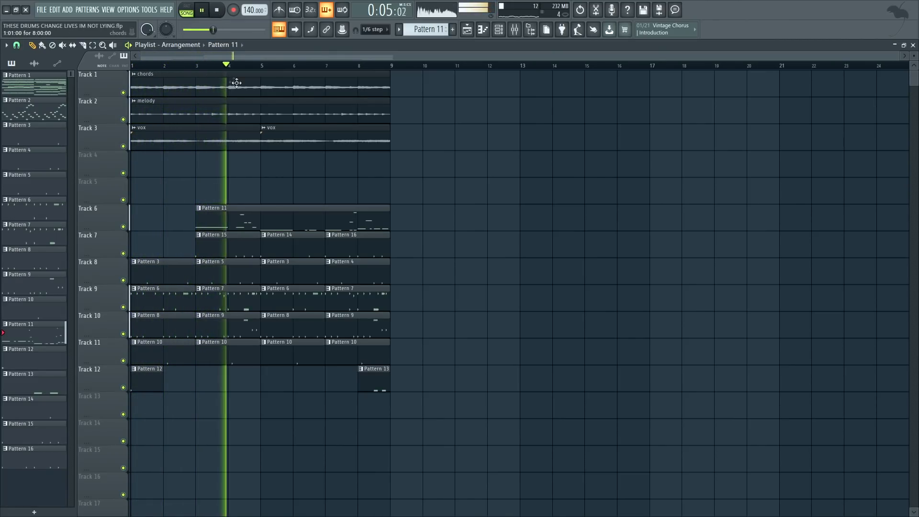
- Duplicate all clips of the eight-bar arrangement to bar 9 and clear the selection
{"action": "left_click_drag", "start_coordinate": [391, 400], "coordinate": [130, 70]}
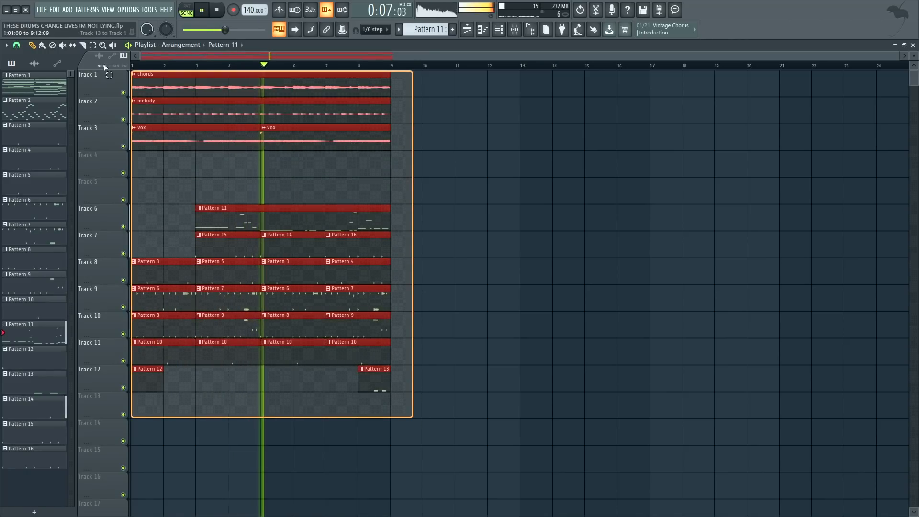
{"action": "key", "text": "ctrl+b"}
{"action": "key", "text": "ctrl+d"}
- Make the vox clip at bar 9 unique and raise the pitch of the new vox #2 clip
{"action": "left_click", "coordinate": [392, 127]}
{"action": "left_click", "coordinate": [411, 199]}
{"action": "double_click", "coordinate": [418, 144]}
{"action": "left_click_drag", "start_coordinate": [216, 203], "coordinate": [215, 186]}
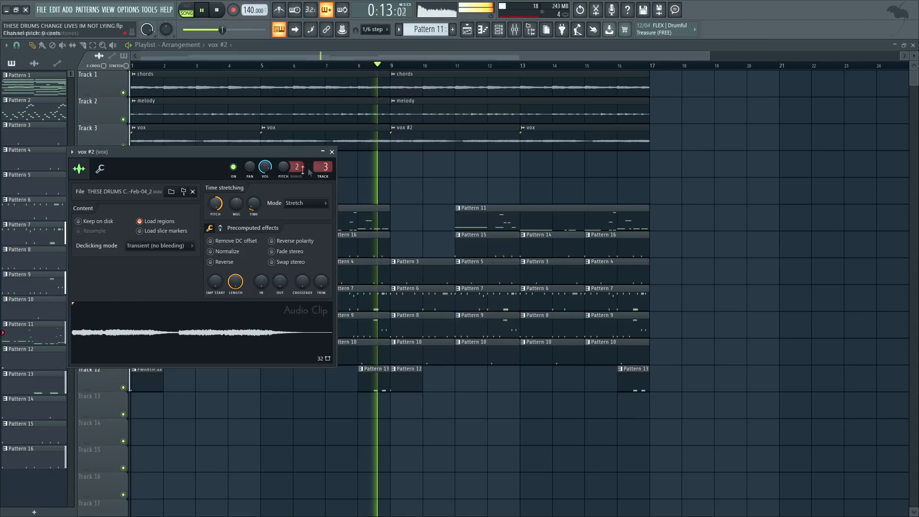
{"action": "left_click", "coordinate": [331, 151]}
- Replace the vox clip at bar 13 on Track 3 with vox #2
{"action": "right_click", "coordinate": [555, 137]}
{"action": "left_click", "coordinate": [555, 138]}
{"action": "scroll", "coordinate": [544, 141], "scroll_direction": "down", "scroll_amount": 2}
{"action": "scroll", "coordinate": [544, 142], "scroll_direction": "down", "scroll_amount": 1}
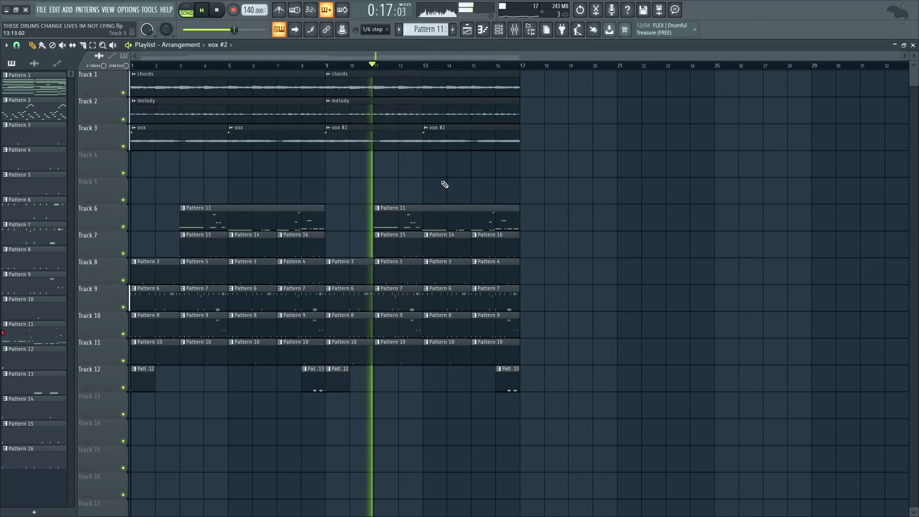